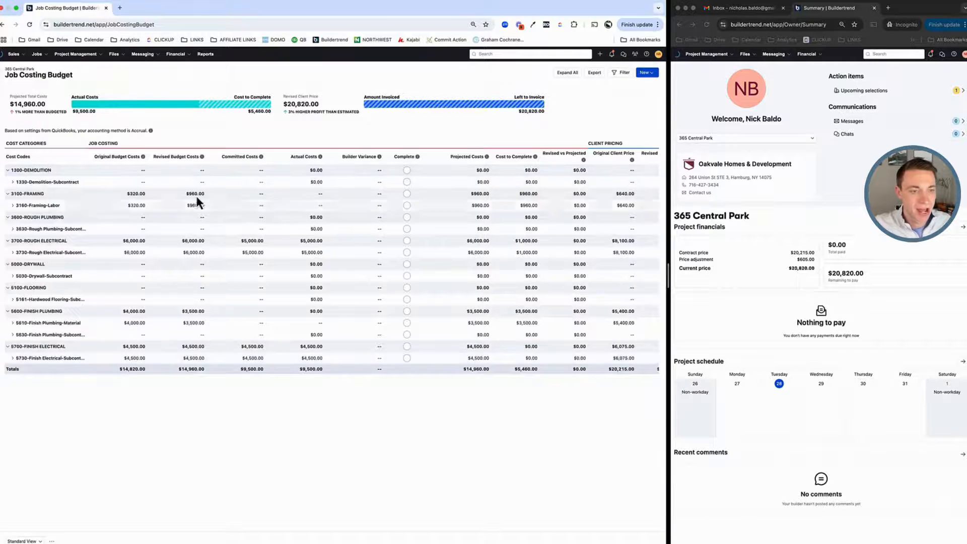
Examine the breakdown behind the 3160-Framing-Labor revised budget costs, including its related change order
{"action": "left_click", "coordinate": [12, 205]}
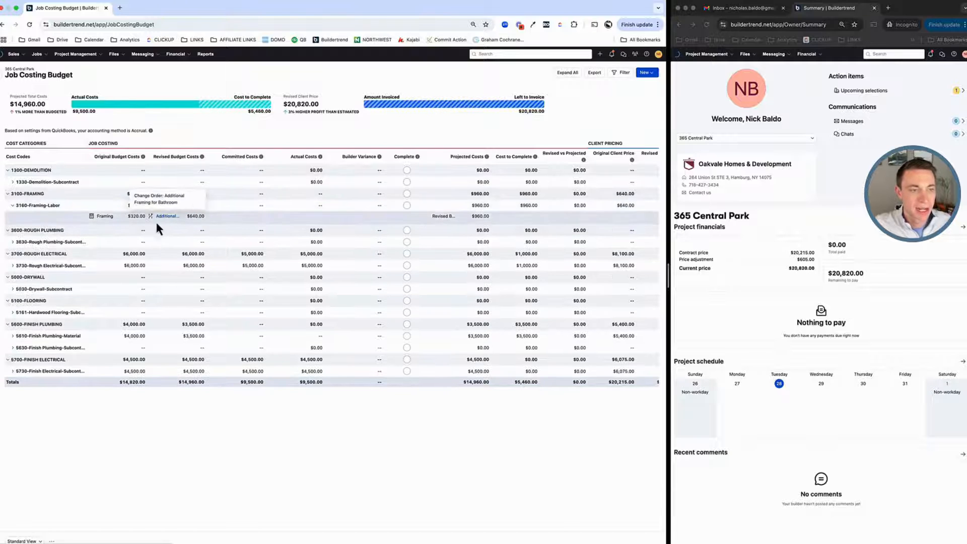
{"action": "left_click", "coordinate": [13, 205]}
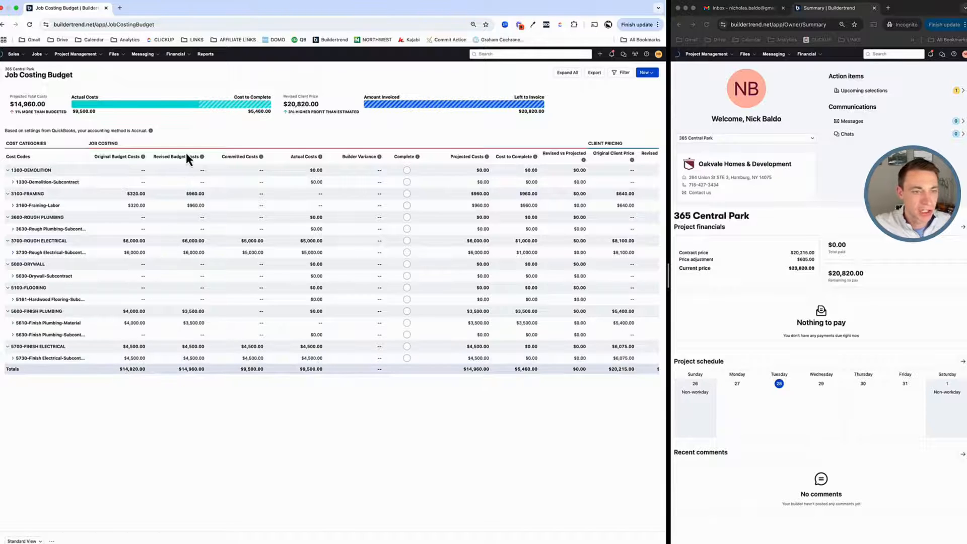
{"action": "mouse_move", "coordinate": [202, 159]}
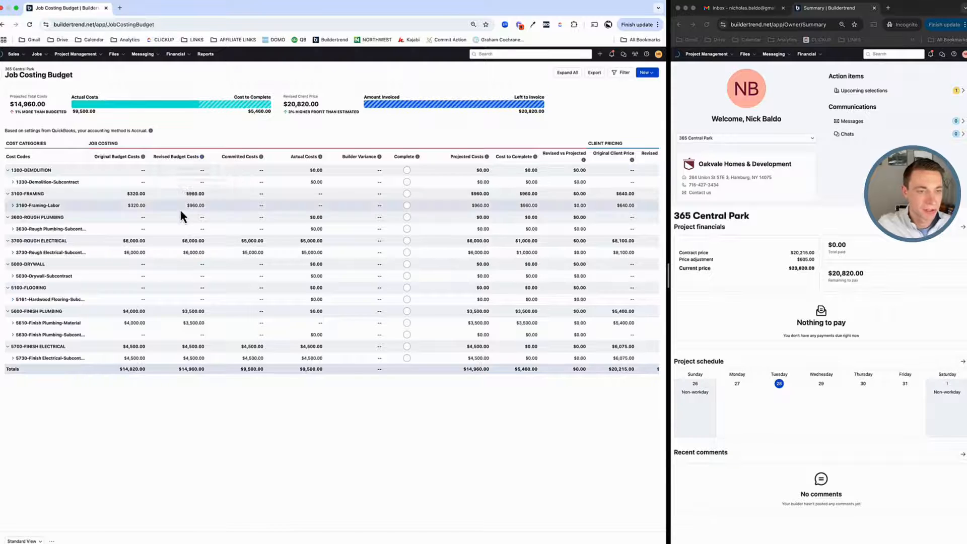
Create a new change order for the 365 Central Park job titled "Additional Bathroom"
{"action": "left_click", "coordinate": [79, 56]}
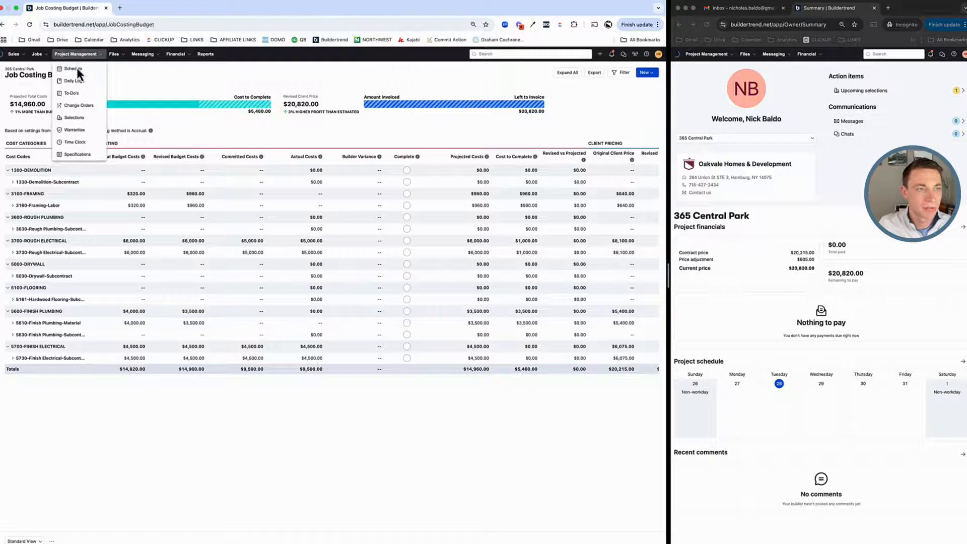
{"action": "left_click", "coordinate": [72, 107]}
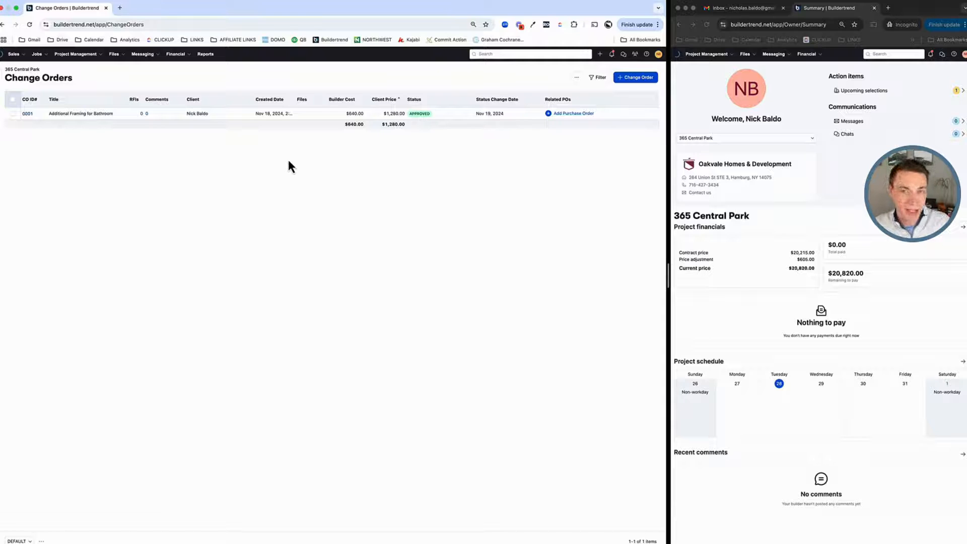
{"action": "left_click", "coordinate": [653, 79]}
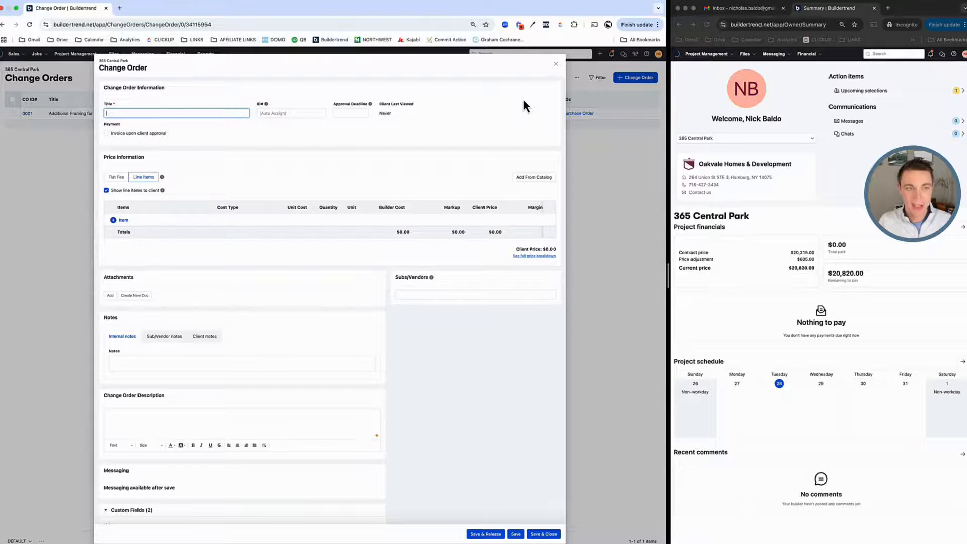
{"action": "type", "text": "Additi"}
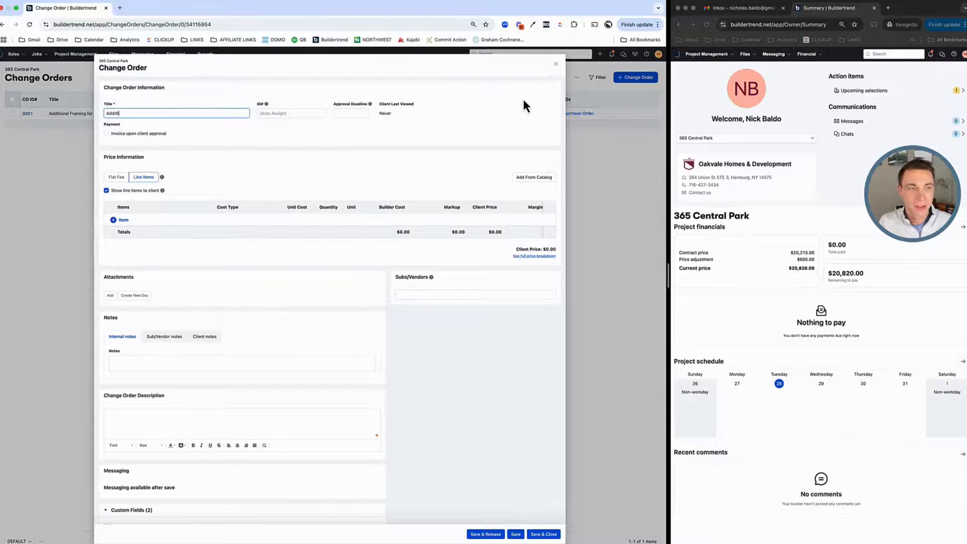
{"action": "type", "text": "onal Bathroom"}
Set the change order's approval deadline to Jan 31, 2025 and enable invoicing upon client approval
{"action": "left_click", "coordinate": [340, 113]}
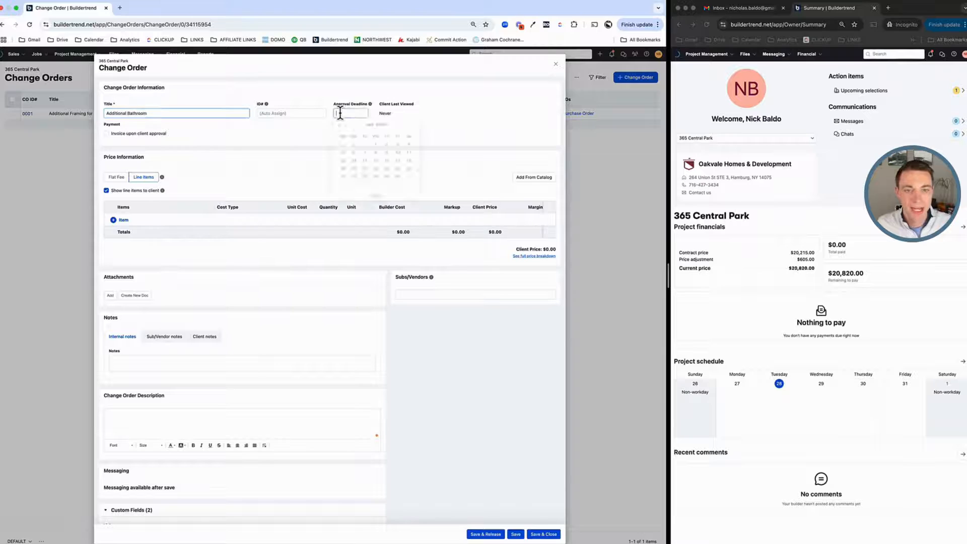
{"action": "left_click", "coordinate": [398, 190]}
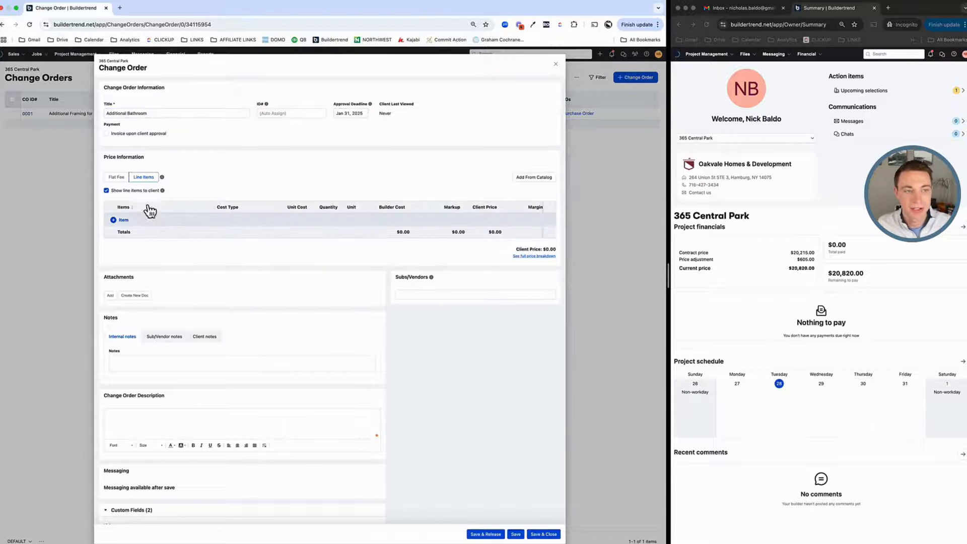
{"action": "left_click", "coordinate": [106, 134]}
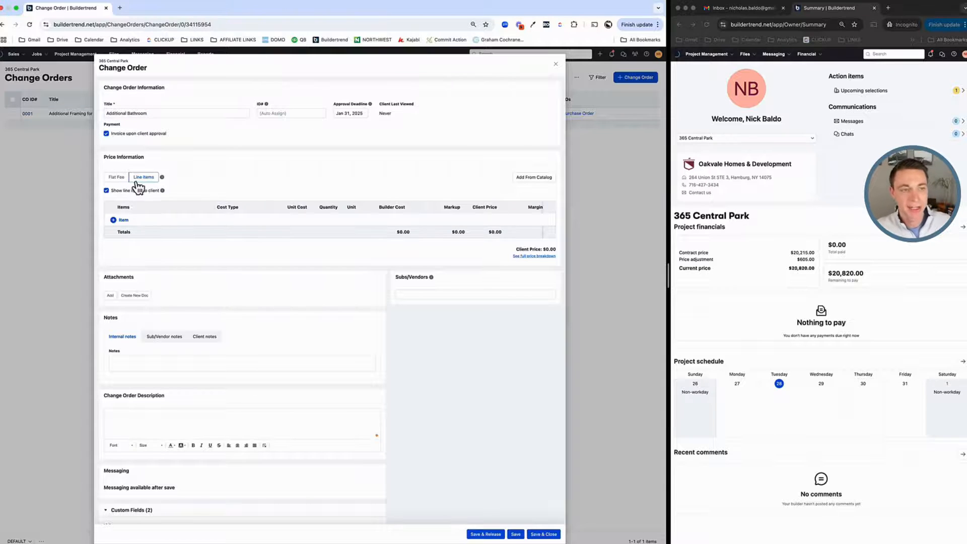
Add a line item titled "Demo" with cost code 1330-Demolition-Subcontract and cost type Subcontractor
{"action": "left_click", "coordinate": [125, 221]}
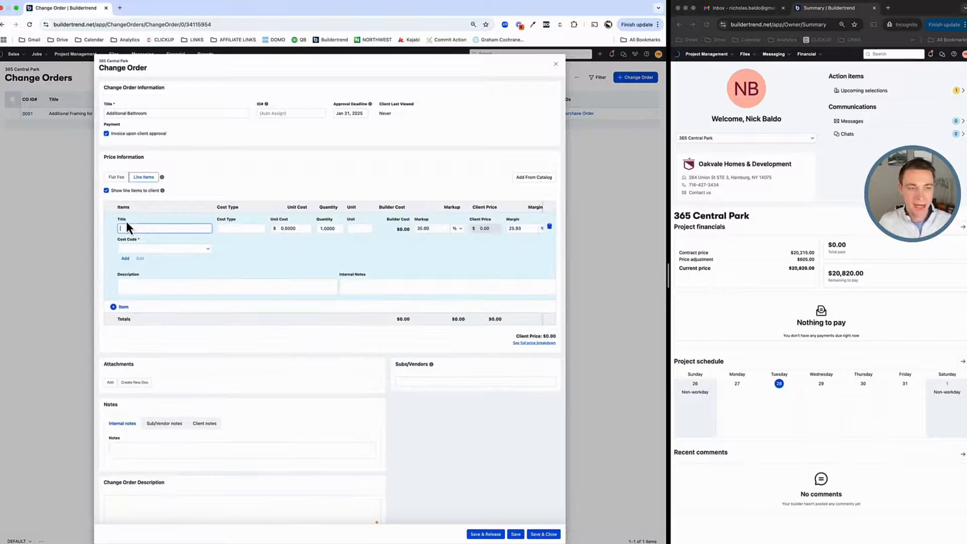
{"action": "type", "text": "Demo"}
{"action": "left_click", "coordinate": [129, 248]}
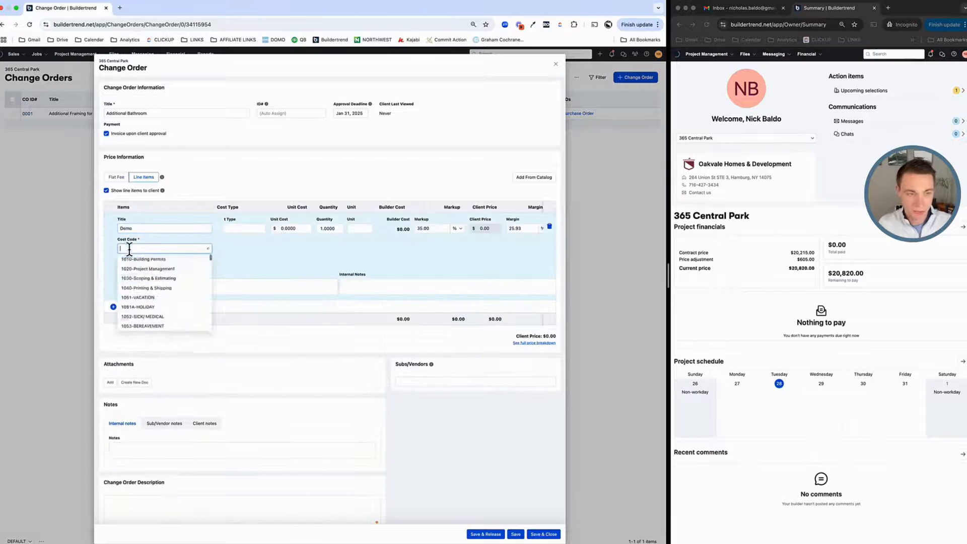
{"action": "type", "text": "demo"}
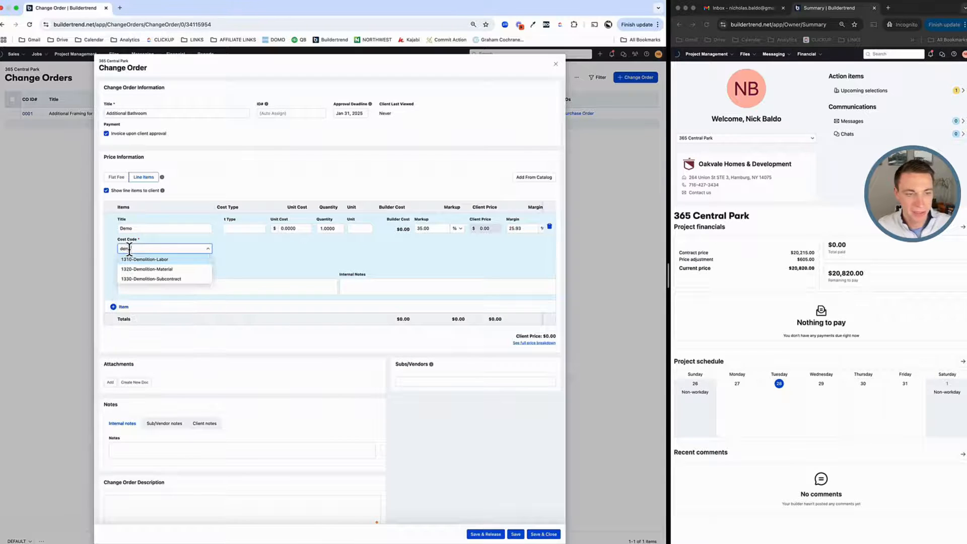
{"action": "left_click", "coordinate": [151, 279]}
{"action": "left_click", "coordinate": [241, 229]}
{"action": "left_click", "coordinate": [241, 268]}
Set the Demo line item's unit cost to $2,250 and its unit to EA
{"action": "left_click", "coordinate": [294, 228]}
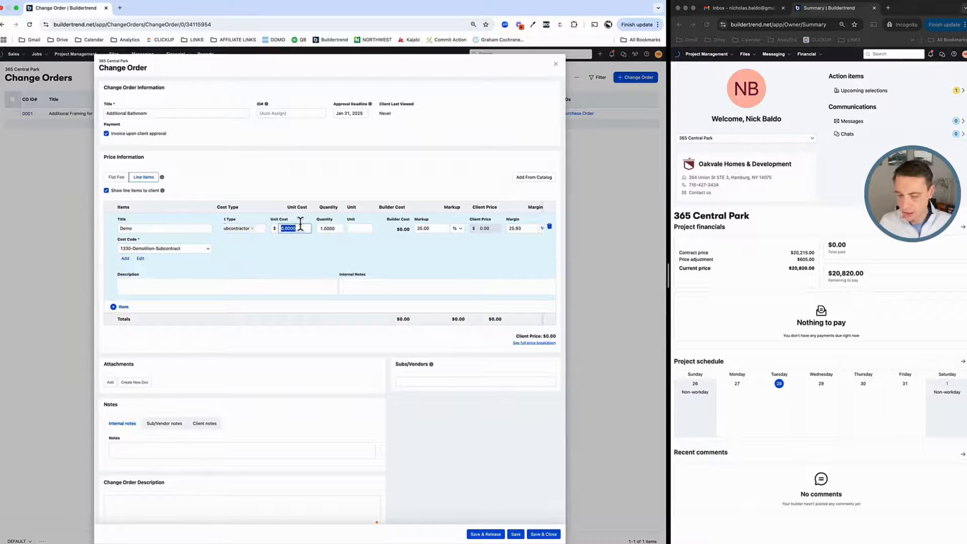
{"action": "type", "text": "2250"}
{"action": "key", "text": "Tab"}
{"action": "key", "text": "Tab"}
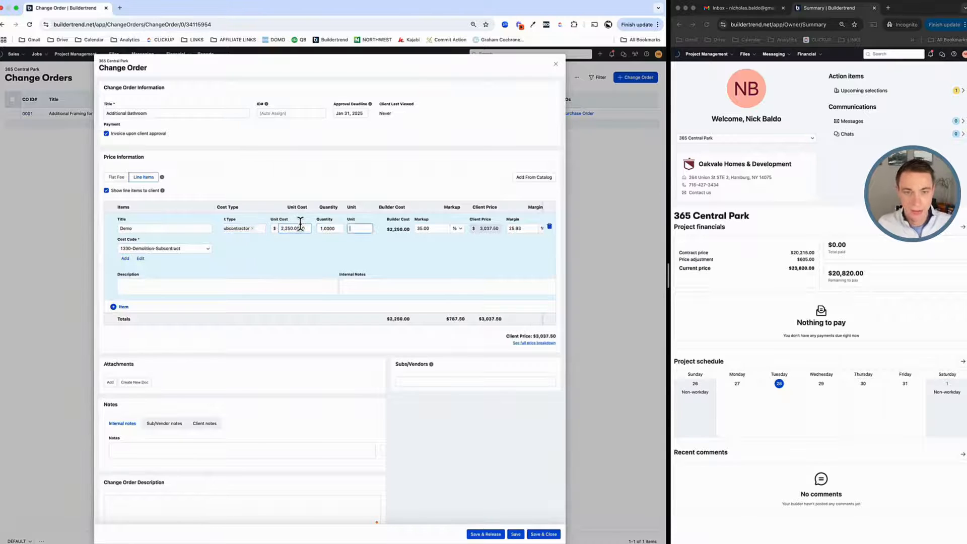
{"action": "type", "text": "EA"}
{"action": "key", "text": "Tab"}
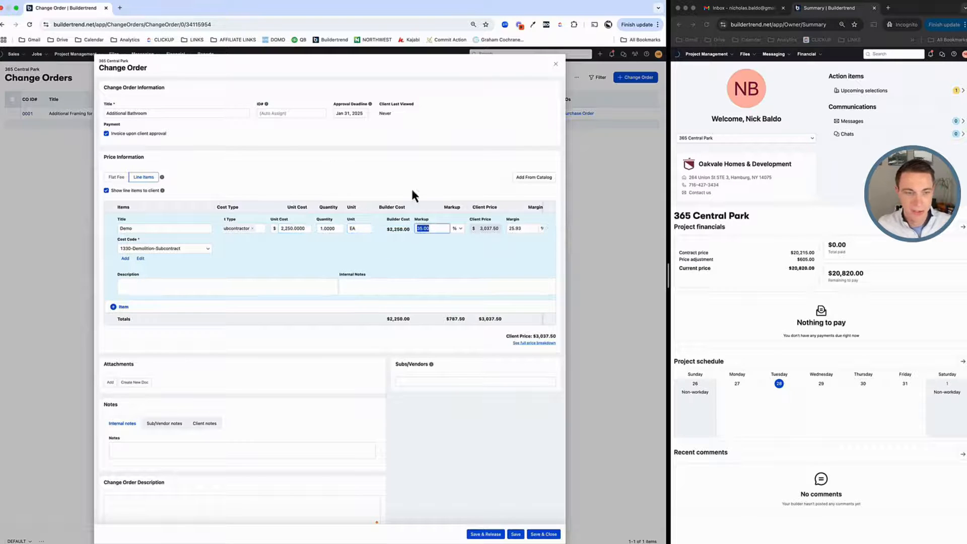
{"action": "left_click", "coordinate": [337, 335]}
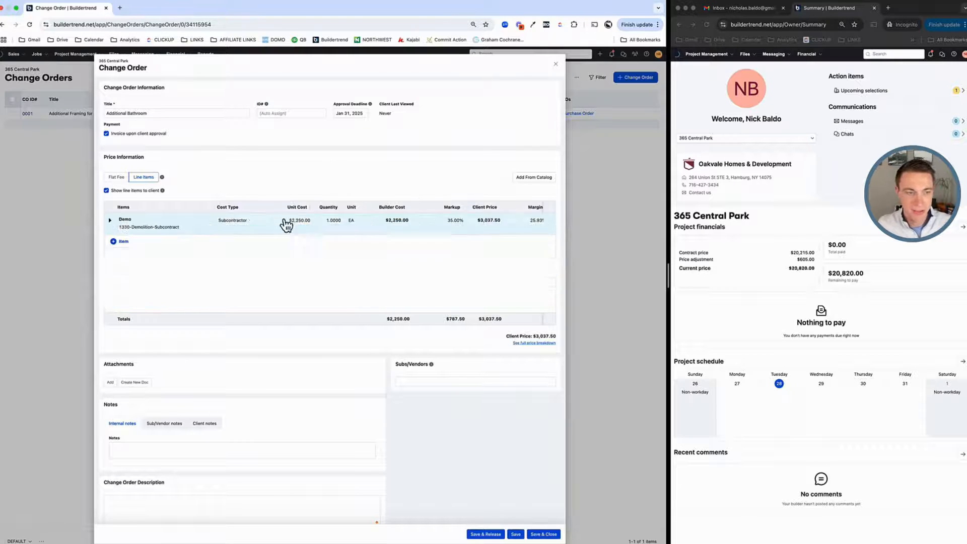
Add a second line item titled "Framing" with cost code 3160-Framing-Labor
{"action": "left_click", "coordinate": [123, 242]}
{"action": "type", "text": "framing"}
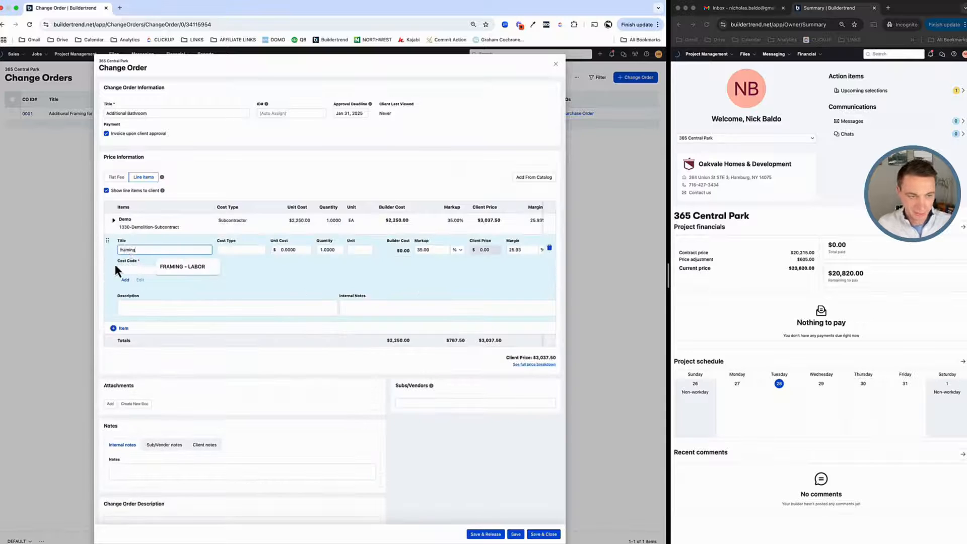
{"action": "left_click", "coordinate": [131, 271]}
{"action": "type", "text": "Framing"}
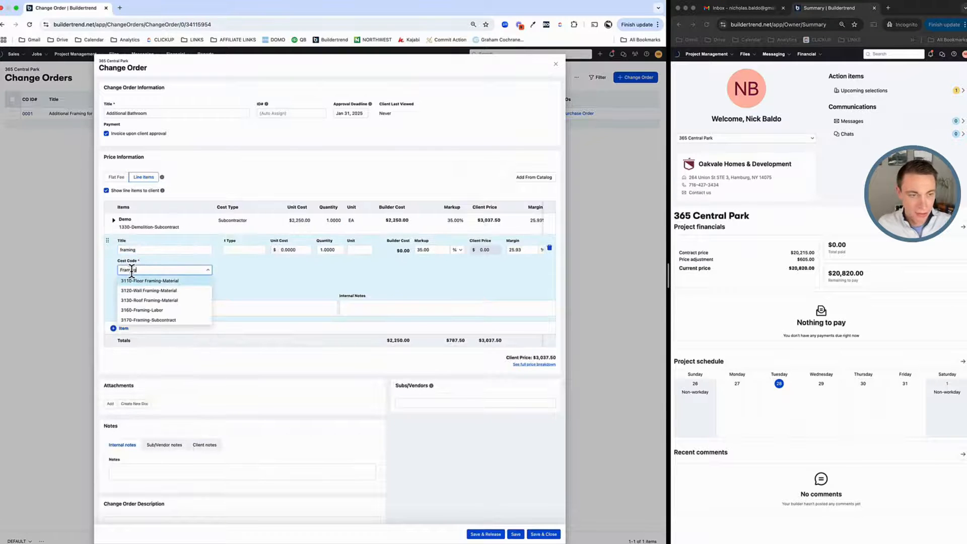
{"action": "left_click", "coordinate": [152, 310]}
{"action": "left_click_drag", "start_coordinate": [143, 250], "coordinate": [113, 249]}
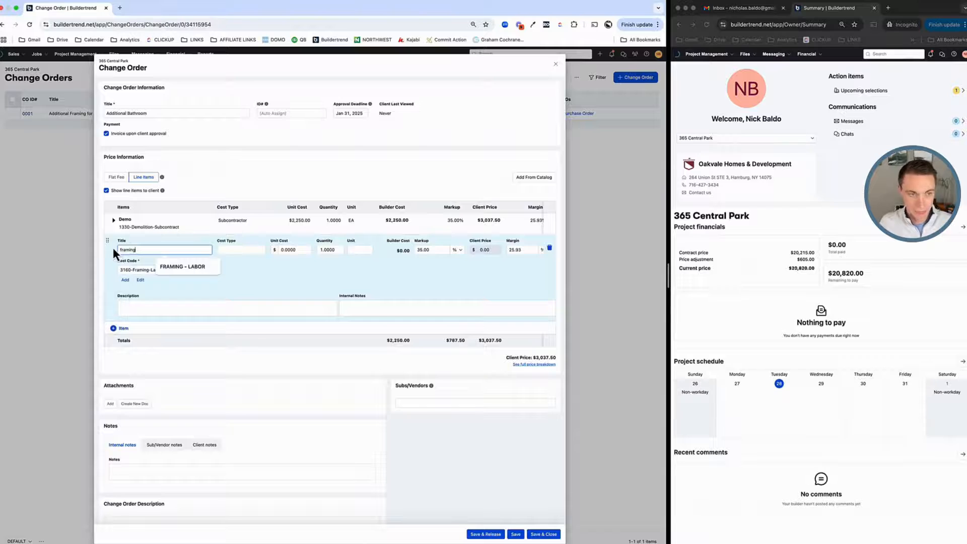
{"action": "type", "text": "Framing"}
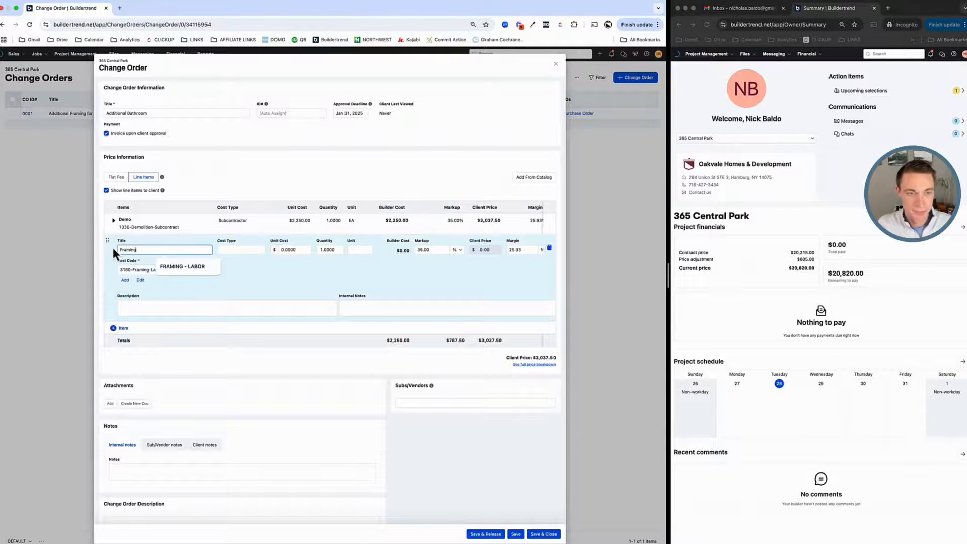
{"action": "left_click", "coordinate": [205, 261]}
Give the Framing line item the Labor cost type and a unit cost of $50
{"action": "left_click", "coordinate": [244, 250]}
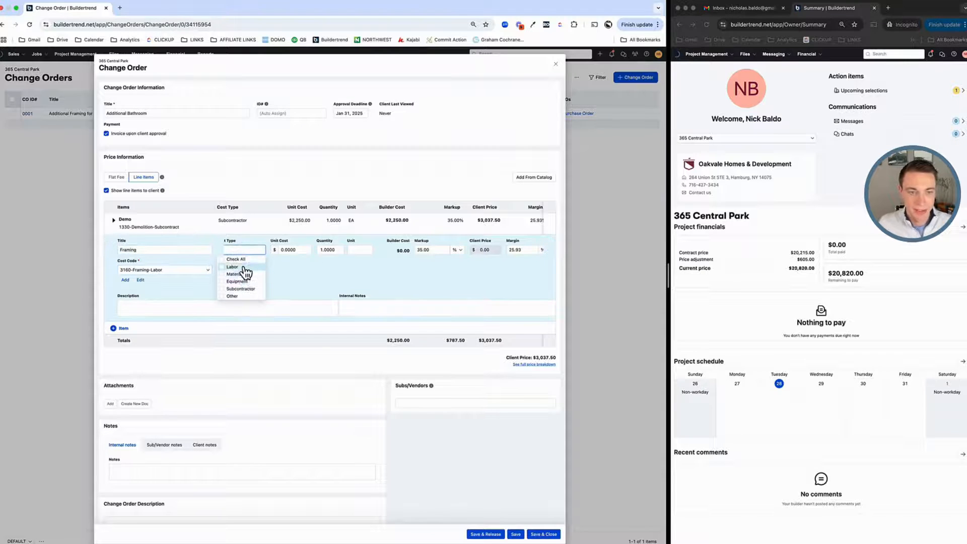
{"action": "left_click", "coordinate": [236, 266]}
{"action": "left_click", "coordinate": [294, 250]}
{"action": "type", "text": "50"}
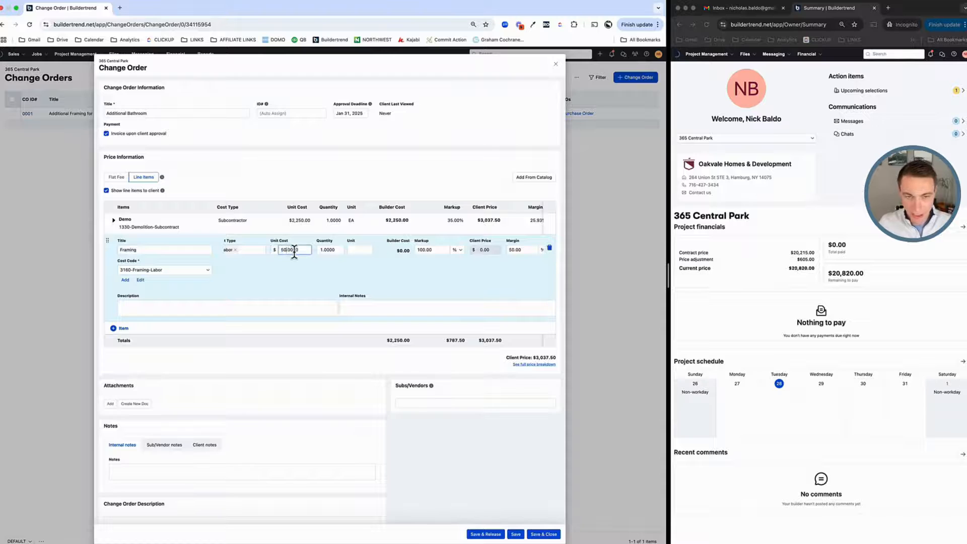
{"action": "key", "text": "Tab"}
Set the Framing line item's quantity to 16 and its unit to HR
{"action": "key", "text": "Tab"}
{"action": "key", "text": "shift+Tab"}
{"action": "type", "text": "16"}
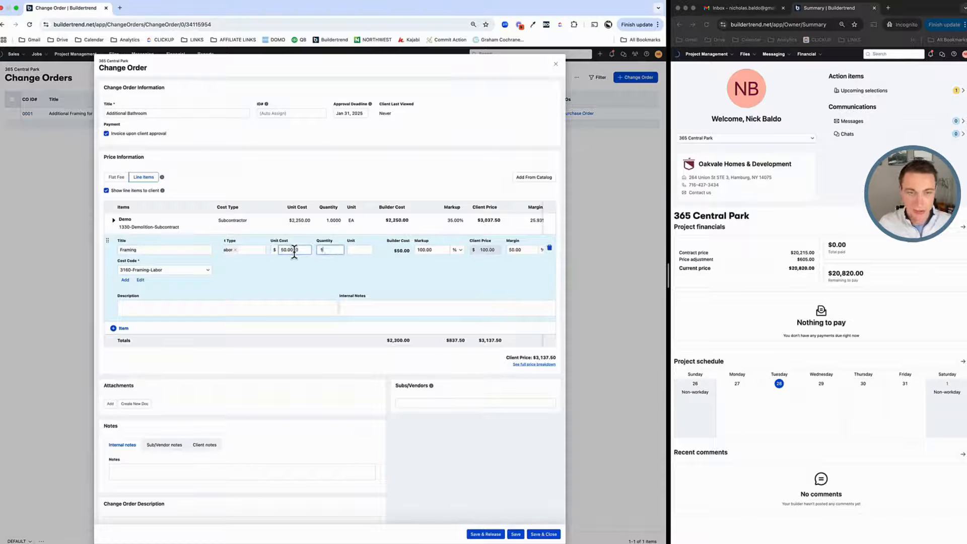
{"action": "key", "text": "Tab"}
{"action": "type", "text": "H"}
{"action": "type", "text": "HR"}
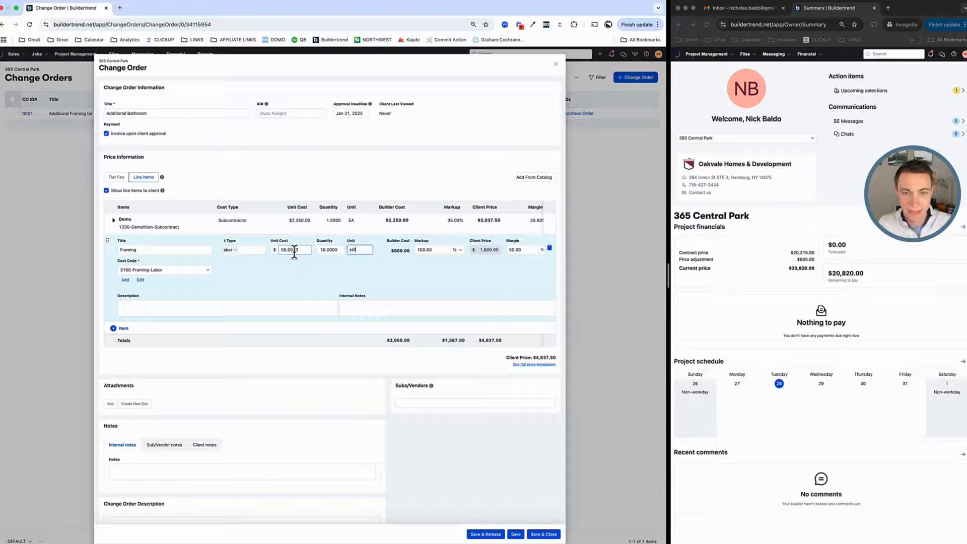
{"action": "key", "text": "Tab"}
{"action": "left_click", "coordinate": [431, 161]}
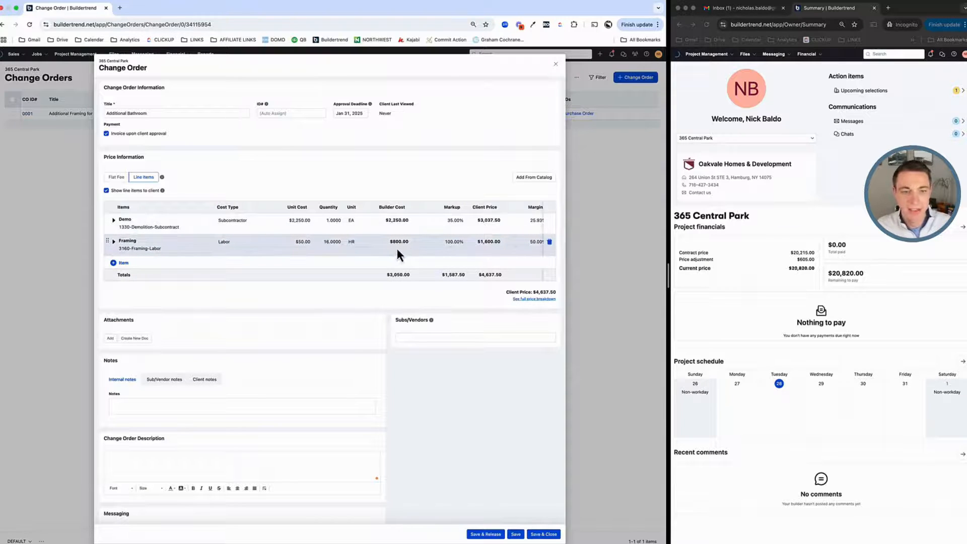
Try quantities of 1000 and 1 on the Framing line item to compare the pricing
{"action": "left_click", "coordinate": [307, 243]}
{"action": "left_click", "coordinate": [331, 249]}
{"action": "type", "text": "1000"}
{"action": "key", "text": "Tab"}
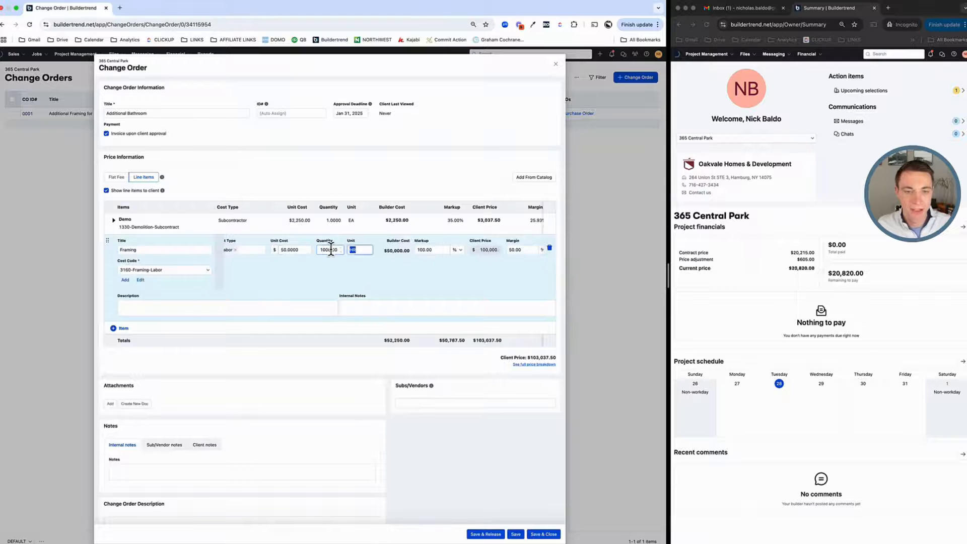
{"action": "left_click", "coordinate": [325, 191]}
{"action": "left_click", "coordinate": [327, 247]}
{"action": "type", "text": "1"}
{"action": "key", "text": "Tab"}
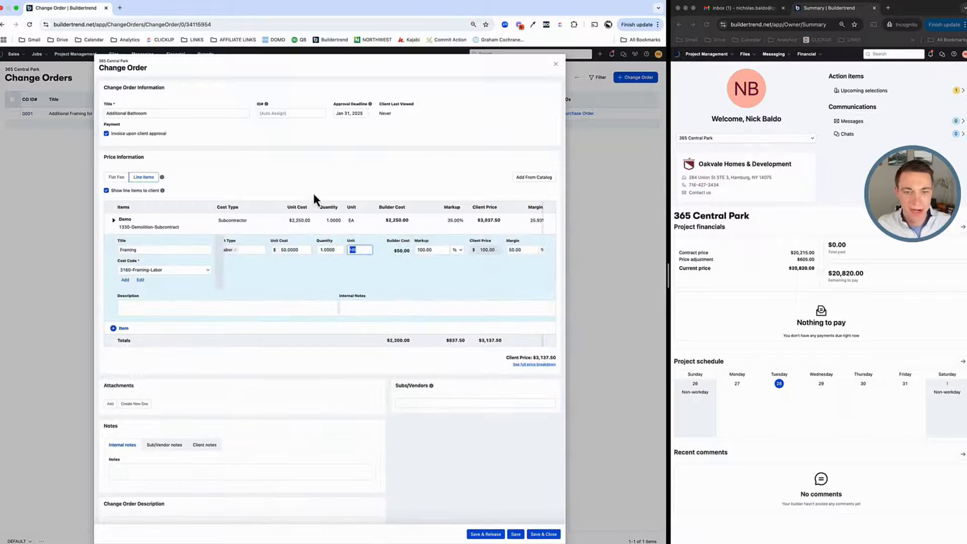
{"action": "left_click", "coordinate": [314, 194]}
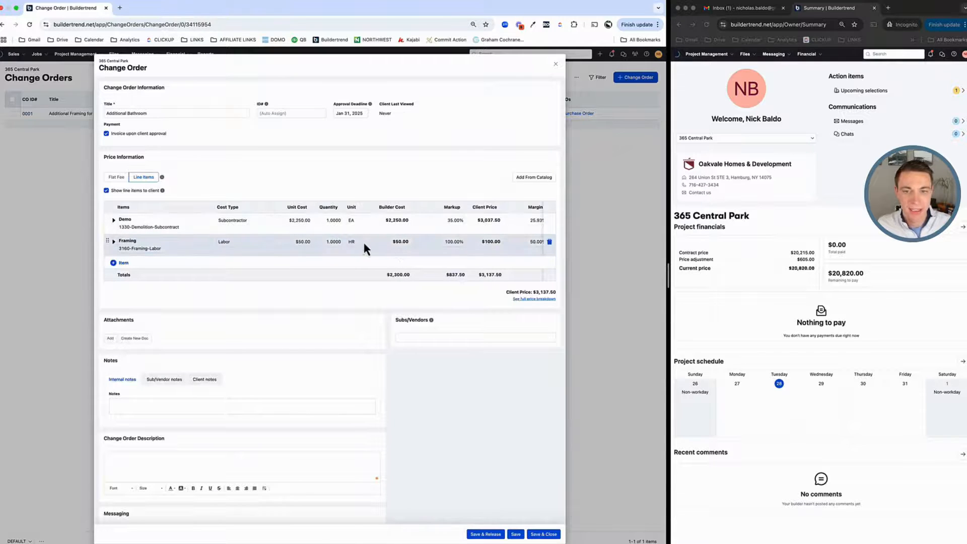
Set the Framing line item's quantity back to 16 hours
{"action": "left_click", "coordinate": [303, 243]}
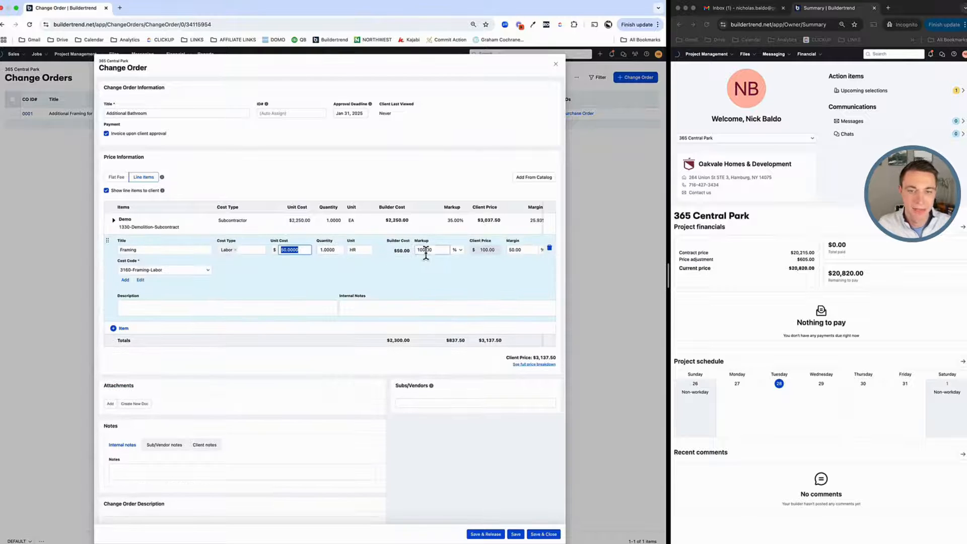
{"action": "left_click", "coordinate": [266, 187]}
{"action": "left_click", "coordinate": [299, 241]}
{"action": "left_click", "coordinate": [326, 248]}
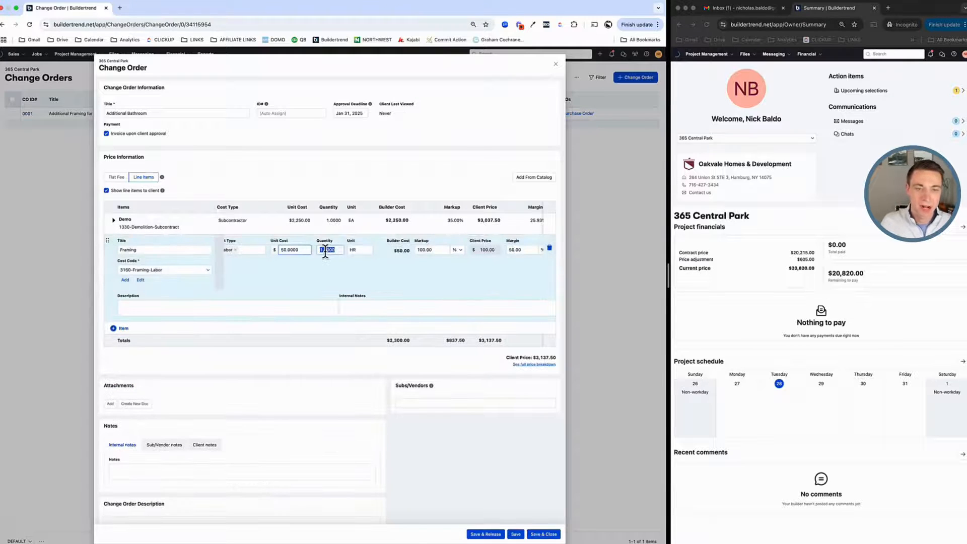
{"action": "left_click", "coordinate": [319, 251]}
{"action": "double_click", "coordinate": [319, 250]}
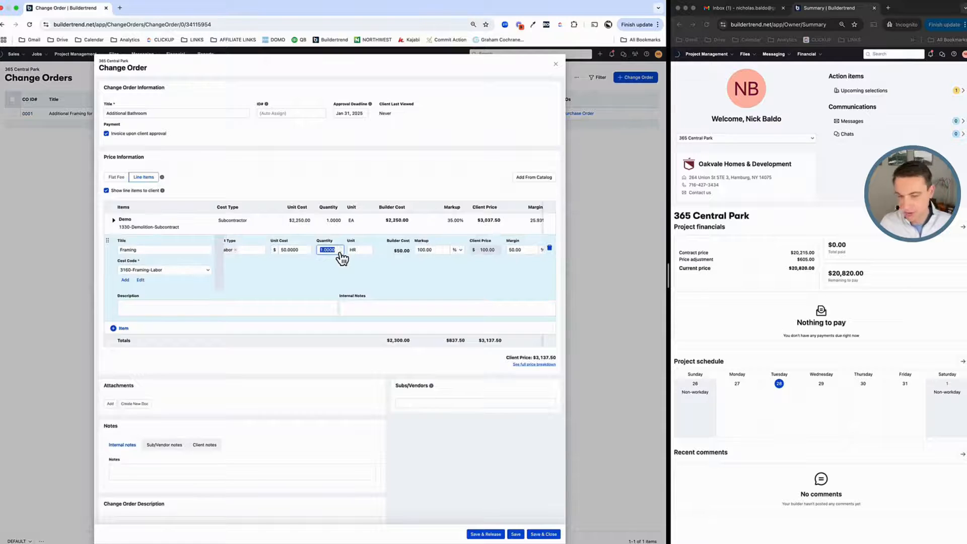
{"action": "type", "text": "16"}
{"action": "left_click", "coordinate": [286, 158]}
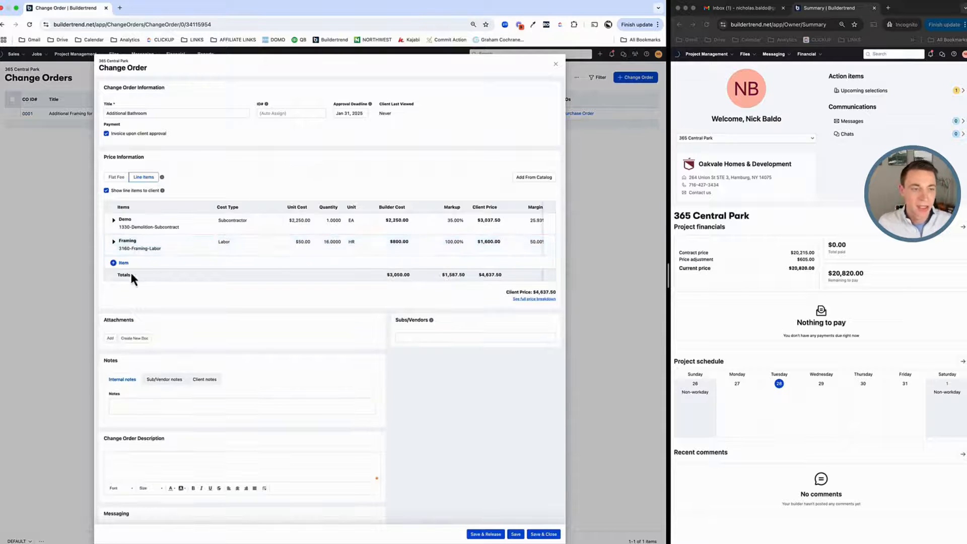
Add a rough plumbing line item to the change order with cost code 3630-Rough Plumbing-Subcontract
{"action": "left_click", "coordinate": [123, 264]}
{"action": "type", "text": "rou"}
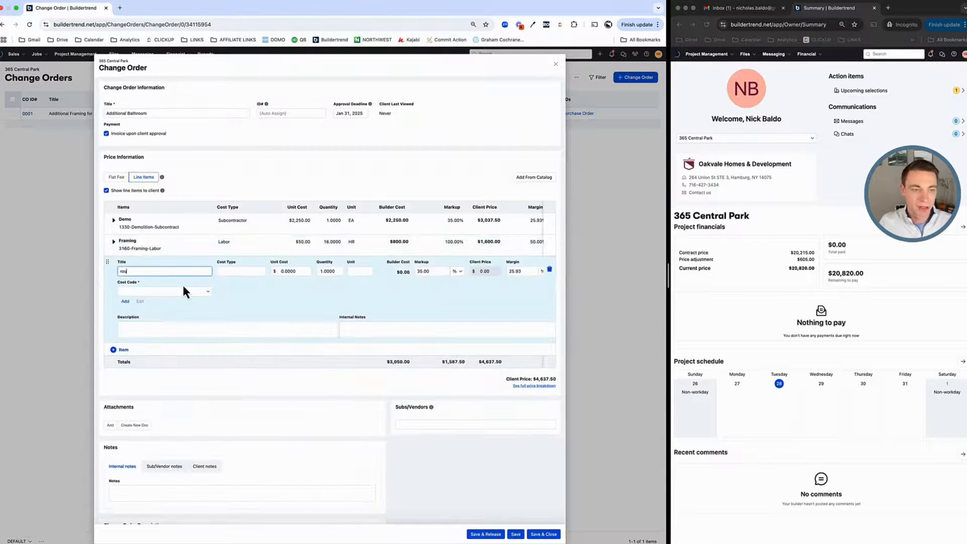
{"action": "type", "text": "gh plumbingb"}
{"action": "left_click", "coordinate": [184, 290]}
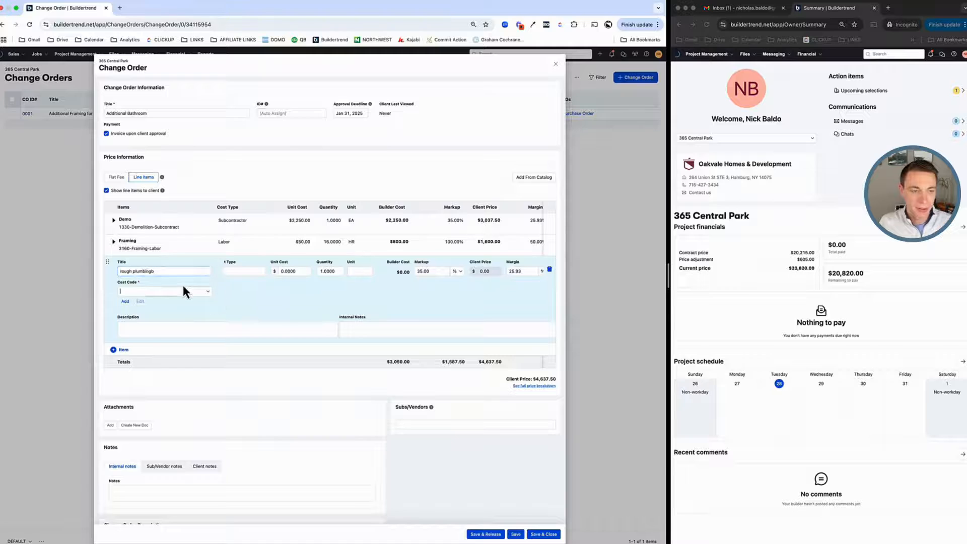
{"action": "type", "text": "rough pl"}
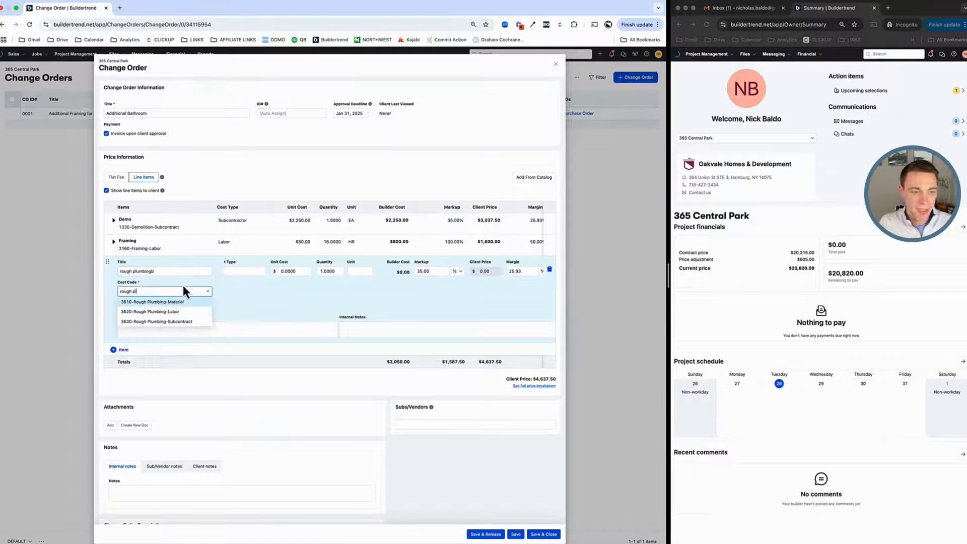
{"action": "left_click", "coordinate": [190, 327]}
Give the rough plumbing line item the Subcontractor cost type, a unit cost of $960 and the unit EA
{"action": "left_click", "coordinate": [229, 270]}
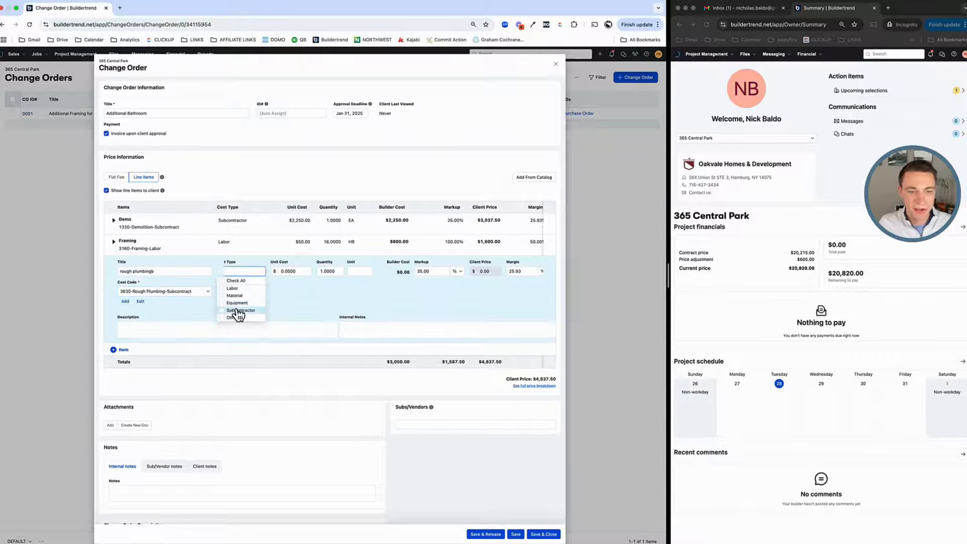
{"action": "left_click", "coordinate": [238, 311]}
{"action": "left_click", "coordinate": [297, 270]}
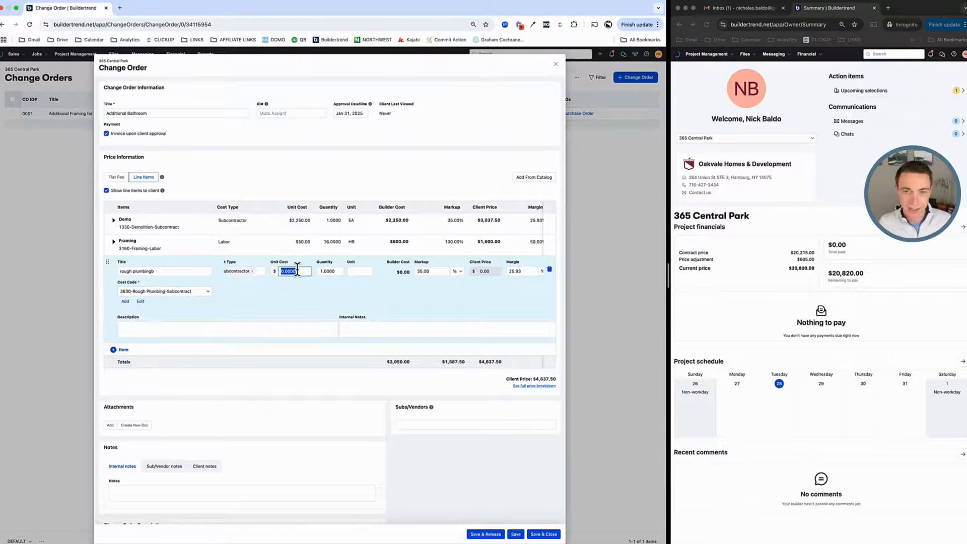
{"action": "type", "text": "960"}
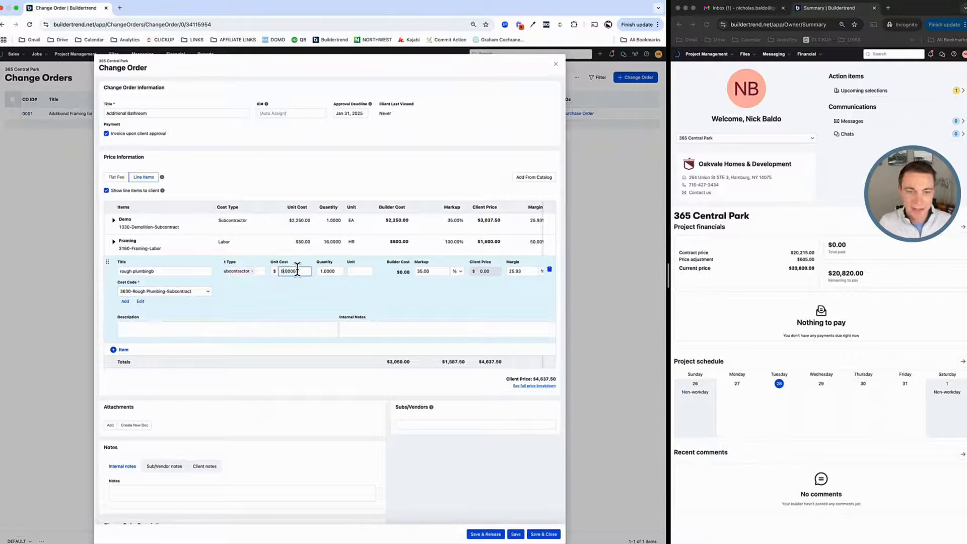
{"action": "key", "text": "Tab"}
{"action": "key", "text": "Tab"}
{"action": "type", "text": "EA"}
{"action": "key", "text": "Tab"}
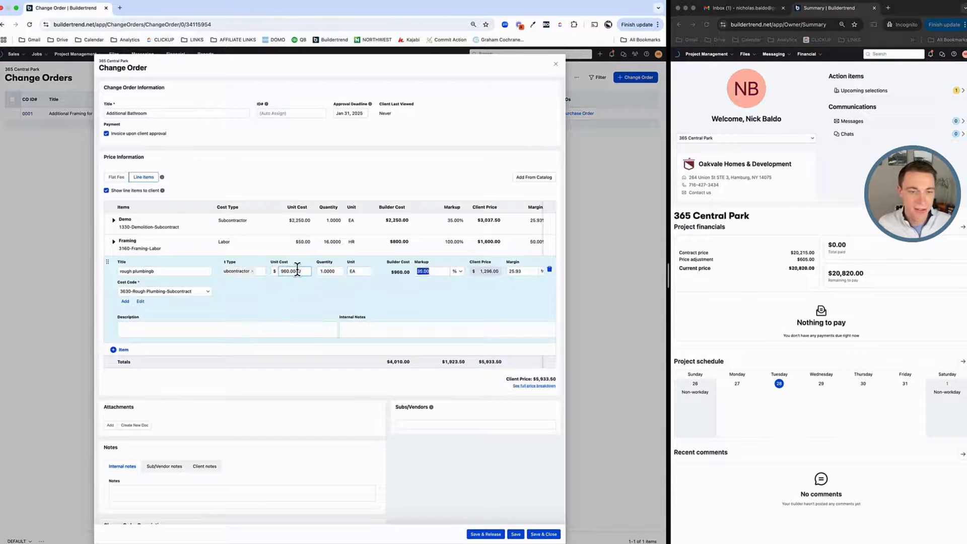
{"action": "left_click", "coordinate": [246, 150]}
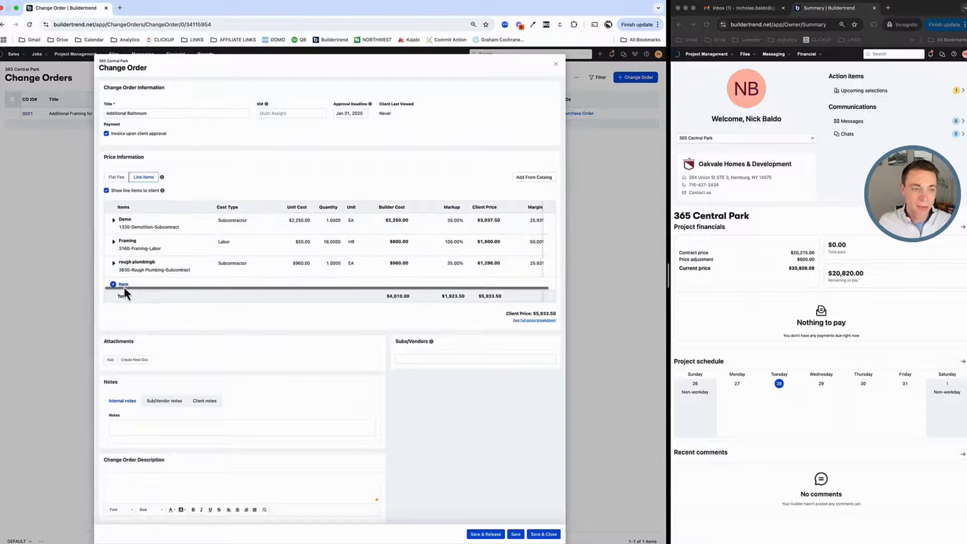
Add a line item titled "Rough Electric" with cost code 3730-Rough Electrical-Subcontract
{"action": "left_click", "coordinate": [124, 284]}
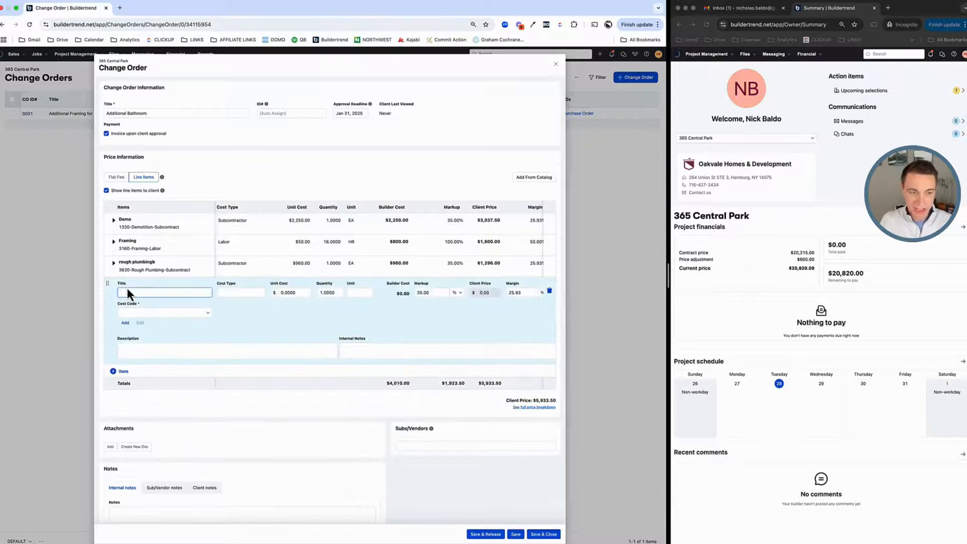
{"action": "type", "text": "Rough E"}
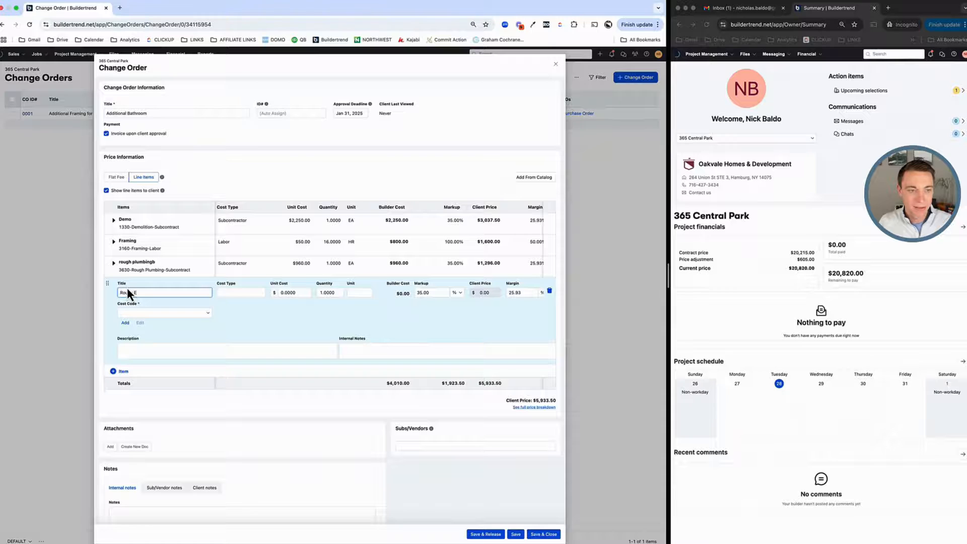
{"action": "type", "text": "lectric"}
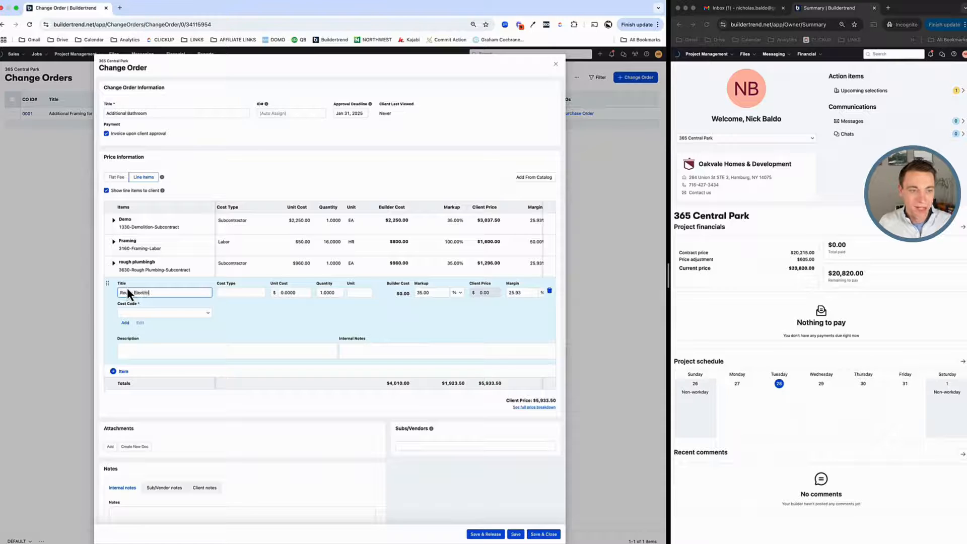
{"action": "key", "text": "Tab"}
{"action": "type", "text": "rough"}
{"action": "left_click", "coordinate": [147, 383]}
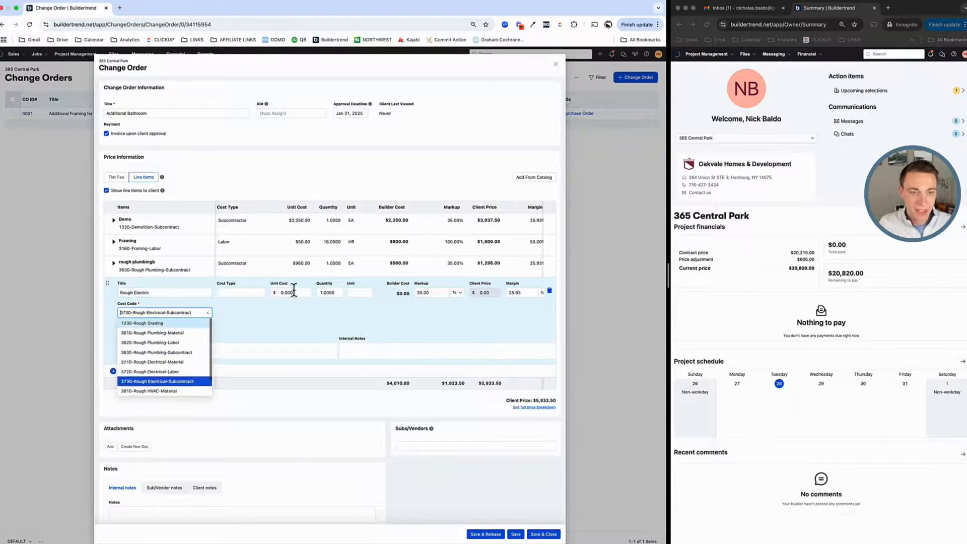
Set the Rough Electric line item's unit cost to $1,125 and its unit to EA
{"action": "left_click", "coordinate": [295, 292]}
{"action": "type", "text": "1,125"}
{"action": "key", "text": "Tab"}
{"action": "key", "text": "Tab"}
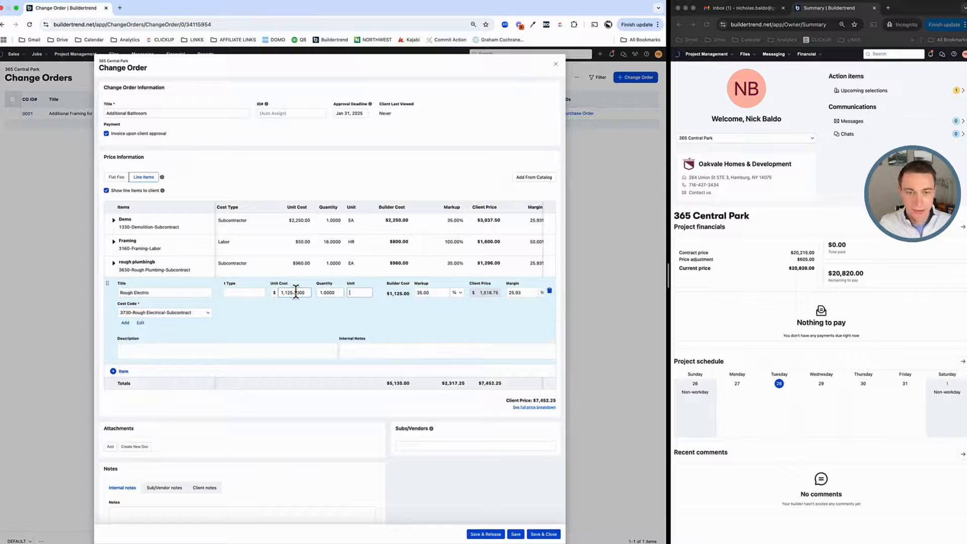
{"action": "type", "text": "EA"}
{"action": "key", "text": "Tab"}
{"action": "left_click", "coordinate": [250, 161]}
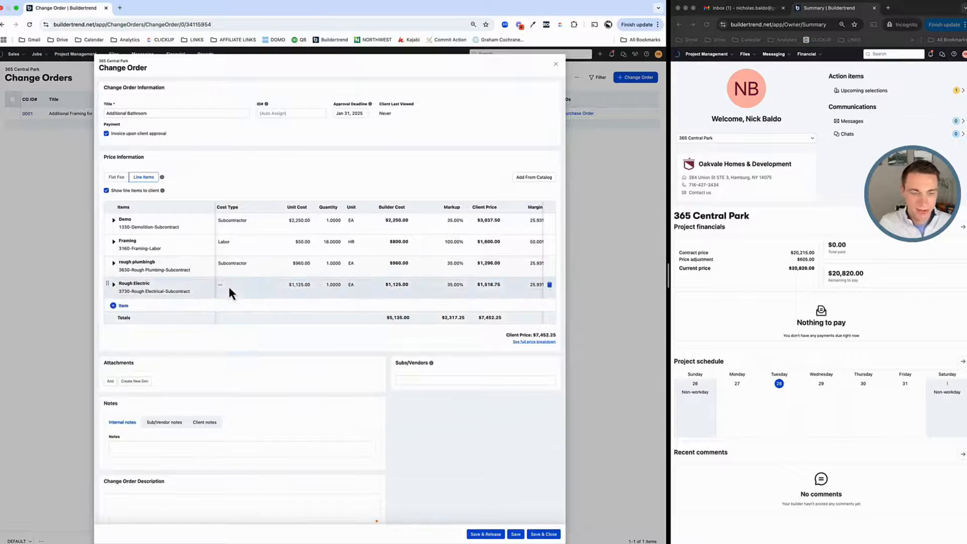
Assign the Subcontractor cost type to the Rough Electric line item
{"action": "left_click", "coordinate": [229, 285]}
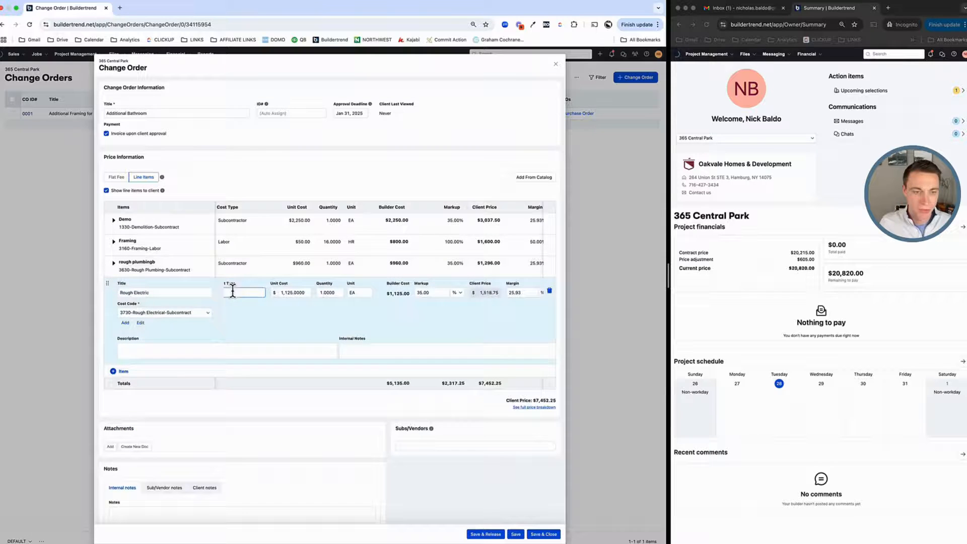
{"action": "left_click", "coordinate": [204, 208]}
{"action": "left_click", "coordinate": [159, 263]}
{"action": "left_click", "coordinate": [94, 265]}
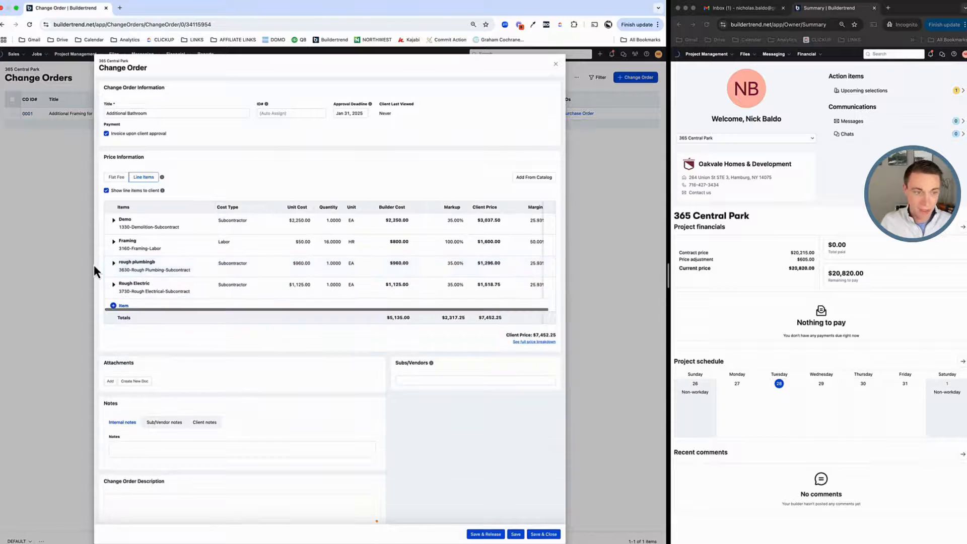
Correct the title of the plumbing line item to "Rough Plumbing"
{"action": "left_click", "coordinate": [137, 267]}
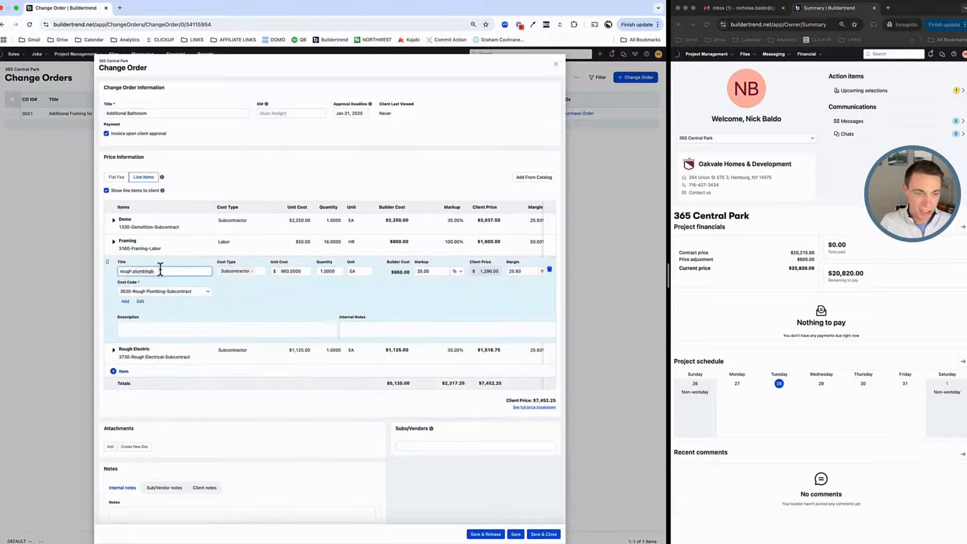
{"action": "left_click_drag", "start_coordinate": [160, 270], "coordinate": [110, 271]}
{"action": "type", "text": "Rough"}
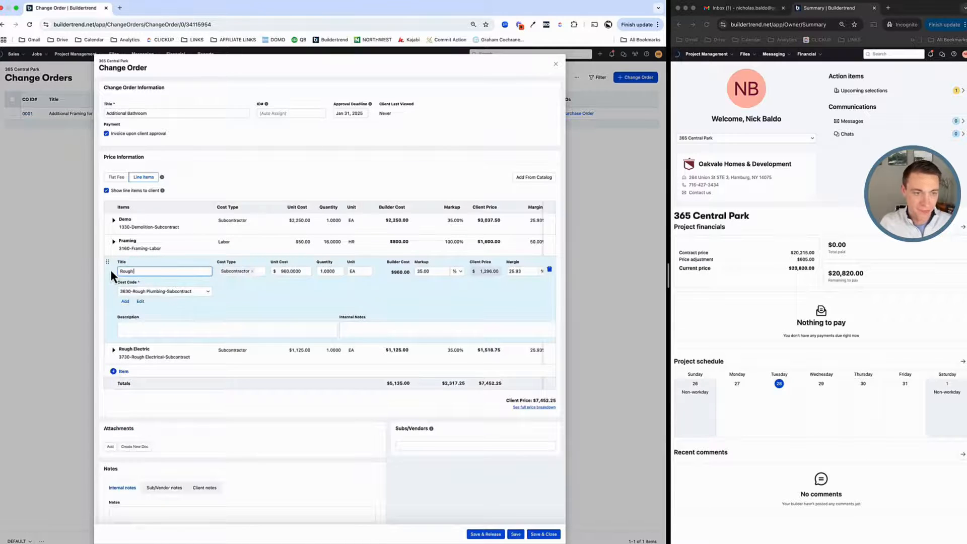
{"action": "type", "text": " Plumbing"}
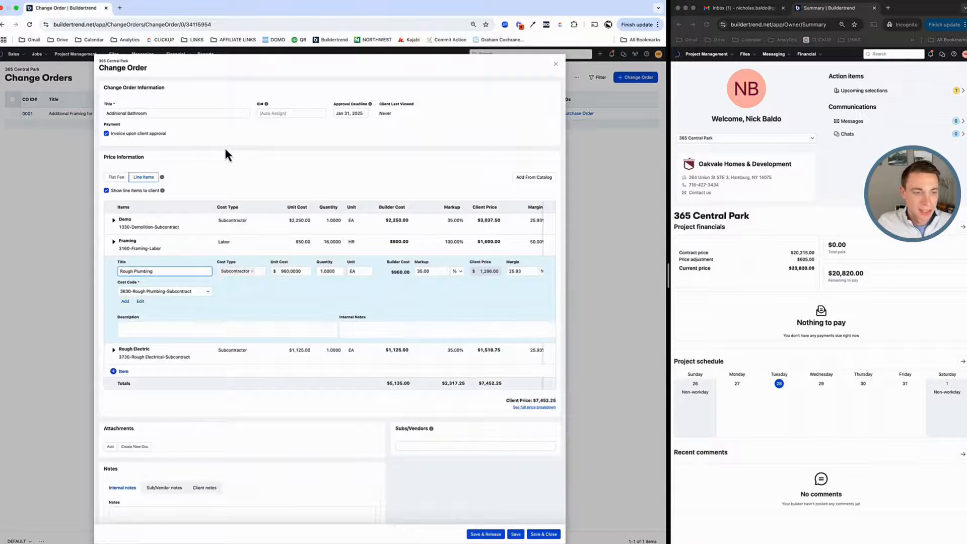
{"action": "left_click", "coordinate": [225, 146]}
Add a line item titled "Drywall" with cost code 5030-Drywall-Subcontract
{"action": "left_click", "coordinate": [120, 305]}
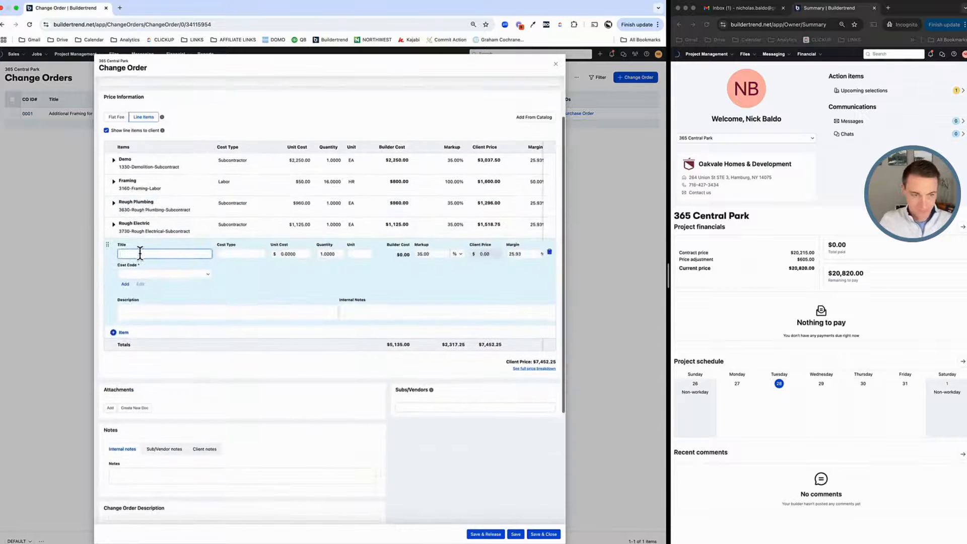
{"action": "type", "text": "Drywall"}
{"action": "key", "text": "Tab"}
{"action": "type", "text": "drywall"}
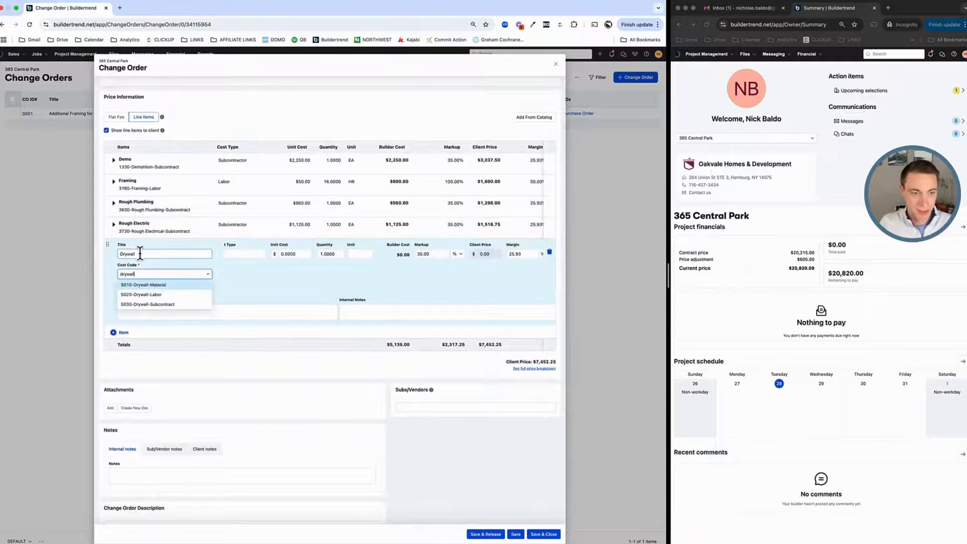
{"action": "left_click", "coordinate": [190, 304]}
Give the Drywall line item the Subcontractor cost type and a unit cost of $3.10
{"action": "left_click", "coordinate": [237, 255]}
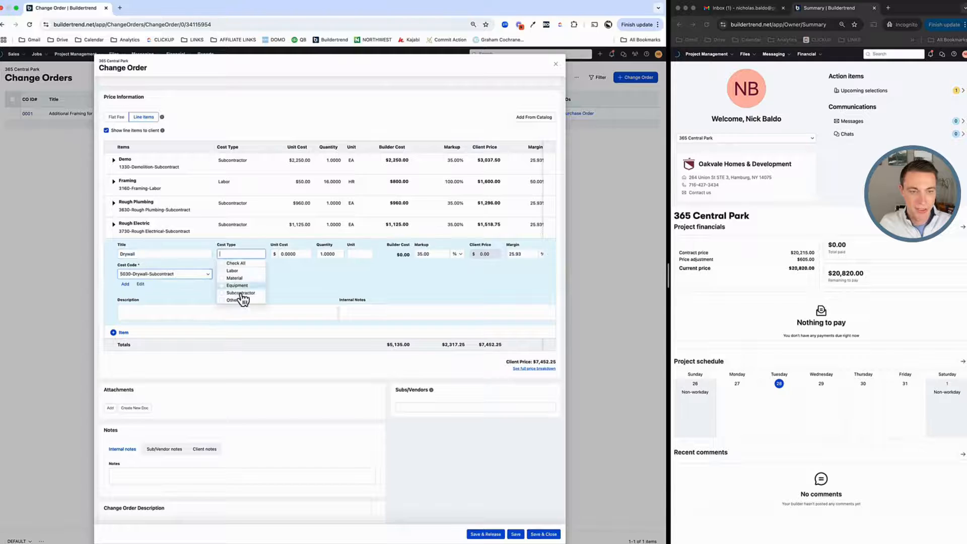
{"action": "left_click", "coordinate": [243, 293]}
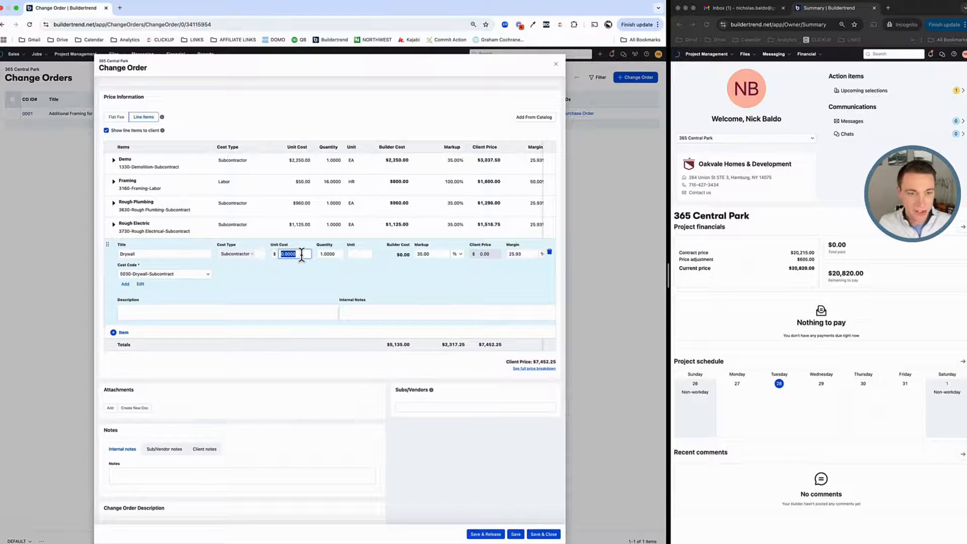
{"action": "type", "text": "980"}
{"action": "double_click", "coordinate": [302, 254]}
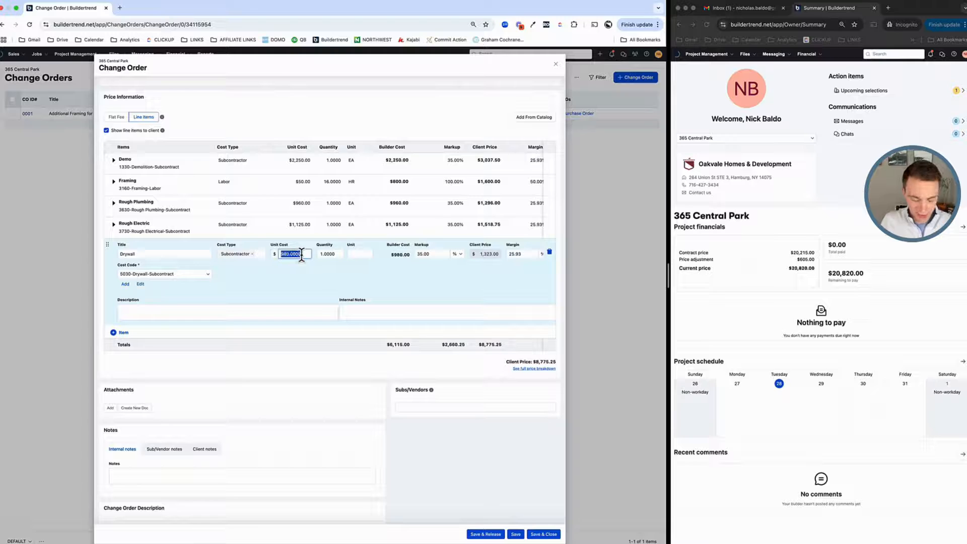
{"action": "type", "text": "3.1"}
{"action": "key", "text": "Tab"}
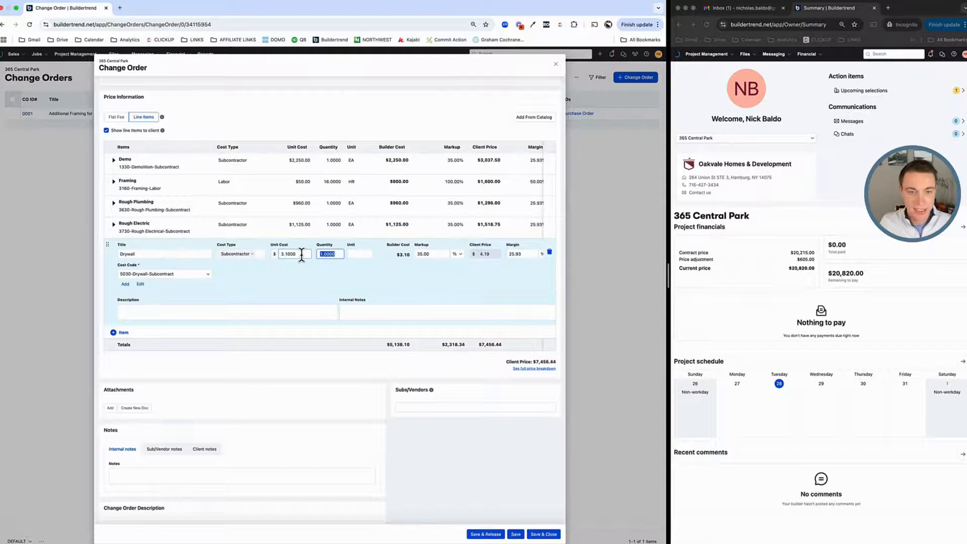
Set the Drywall line item's quantity to 980 and its unit to SF
{"action": "type", "text": "980"}
{"action": "key", "text": "Tab"}
{"action": "type", "text": "SF"}
{"action": "key", "text": "Tab"}
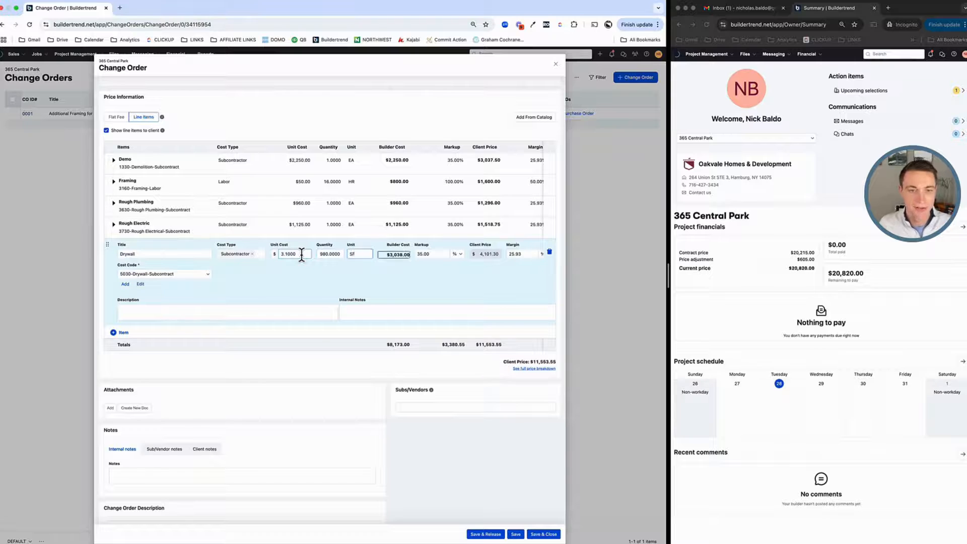
{"action": "key", "text": "Tab"}
{"action": "left_click", "coordinate": [316, 98]}
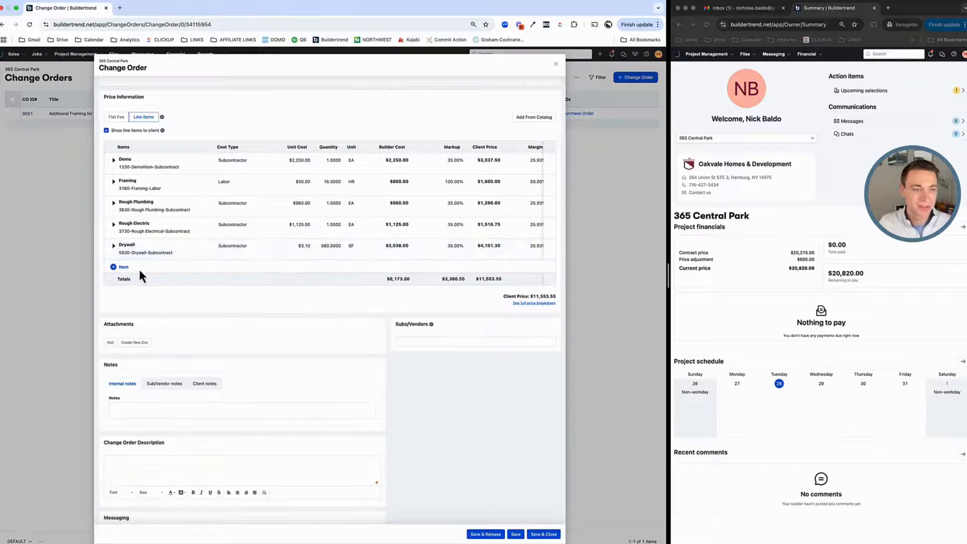
Add a line item titled "Tile" with cost code 5330-Tile-Subcontract
{"action": "left_click", "coordinate": [123, 267]}
{"action": "type", "text": "T"}
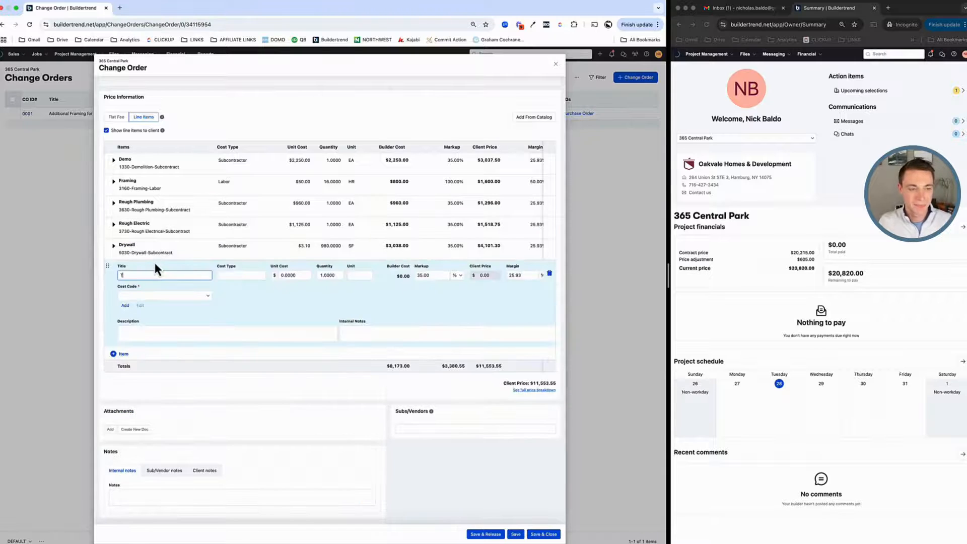
{"action": "type", "text": "ile"}
{"action": "key", "text": "Tab"}
{"action": "type", "text": "tile"}
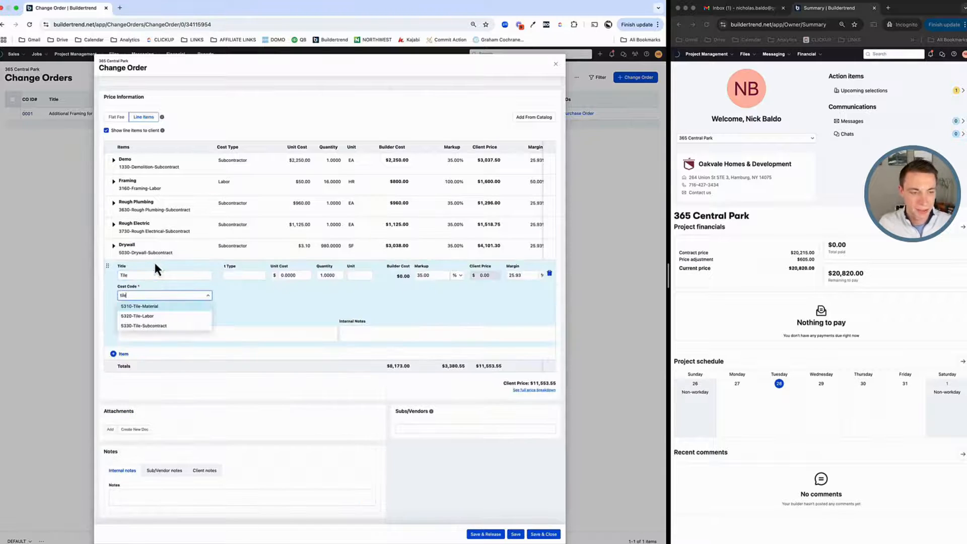
{"action": "left_click", "coordinate": [190, 327]}
Give the Tile line item the Subcontractor cost type and a unit cost of $20
{"action": "left_click", "coordinate": [241, 275]}
{"action": "left_click", "coordinate": [241, 314]}
{"action": "left_click", "coordinate": [298, 276]}
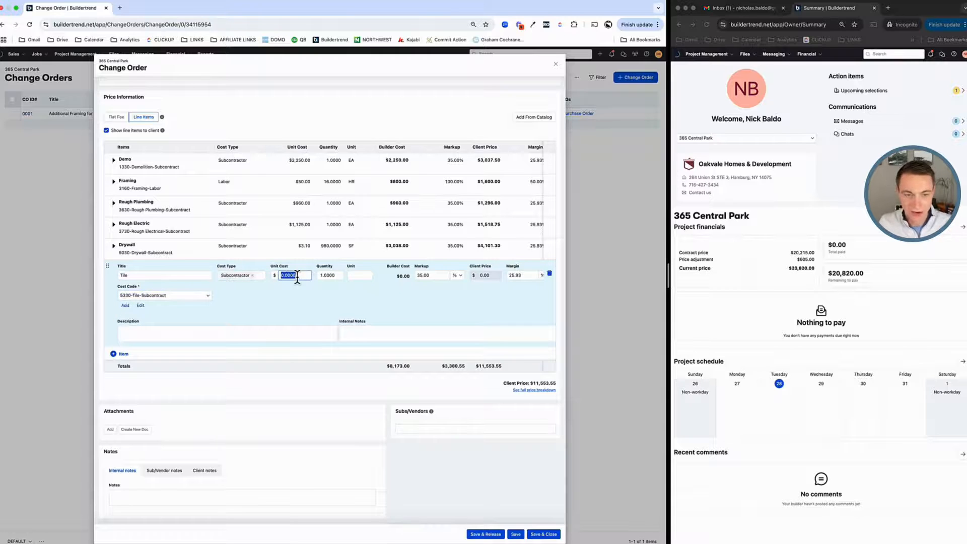
{"action": "type", "text": "2250"}
{"action": "key", "text": "Tab"}
{"action": "key", "text": "BackSpace"}
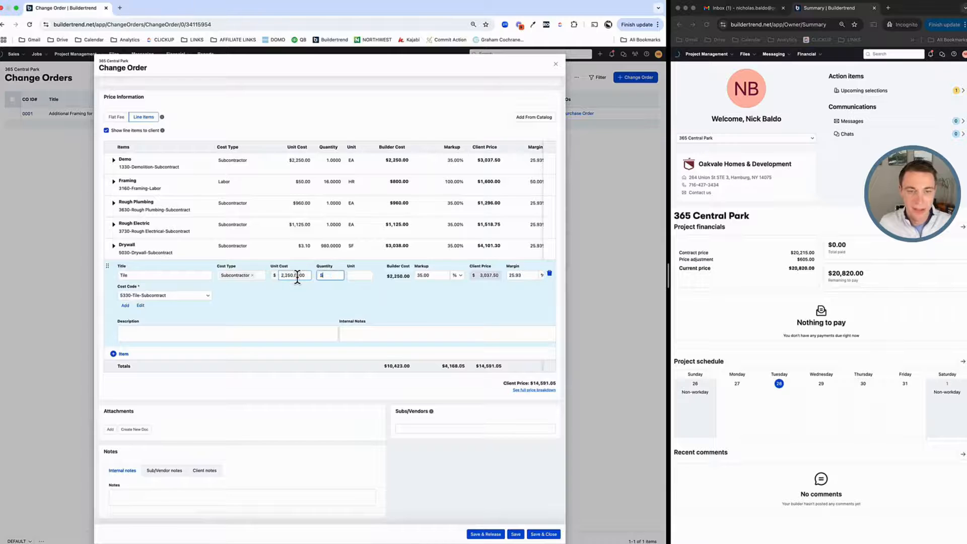
{"action": "left_click", "coordinate": [297, 276]}
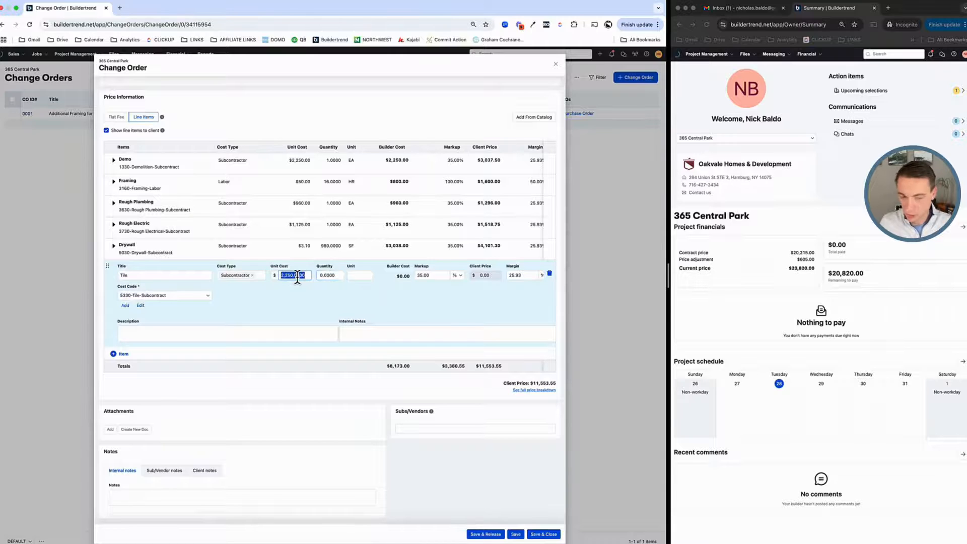
{"action": "type", "text": "20"}
{"action": "key", "text": "Tab"}
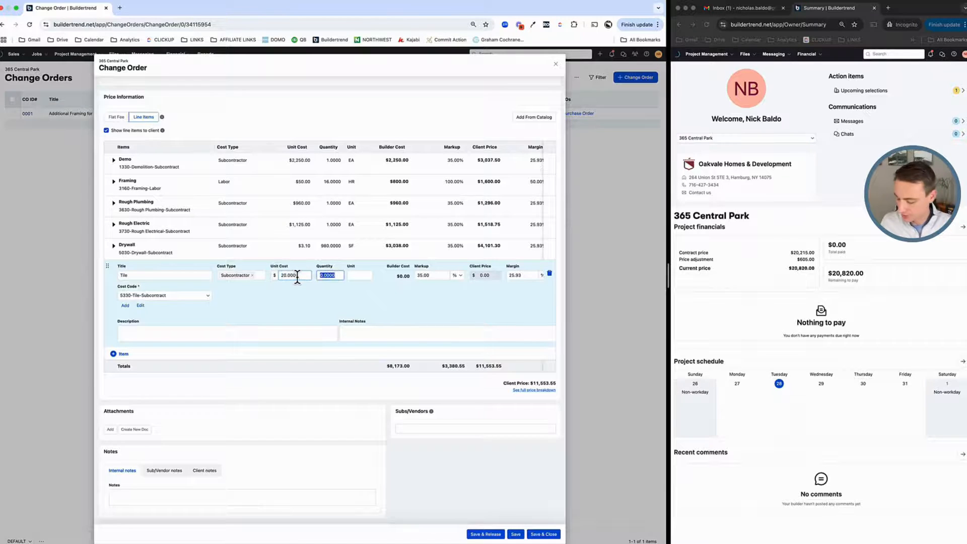
Set the Tile line item's quantity to 225 and its unit to SF
{"action": "type", "text": "225"}
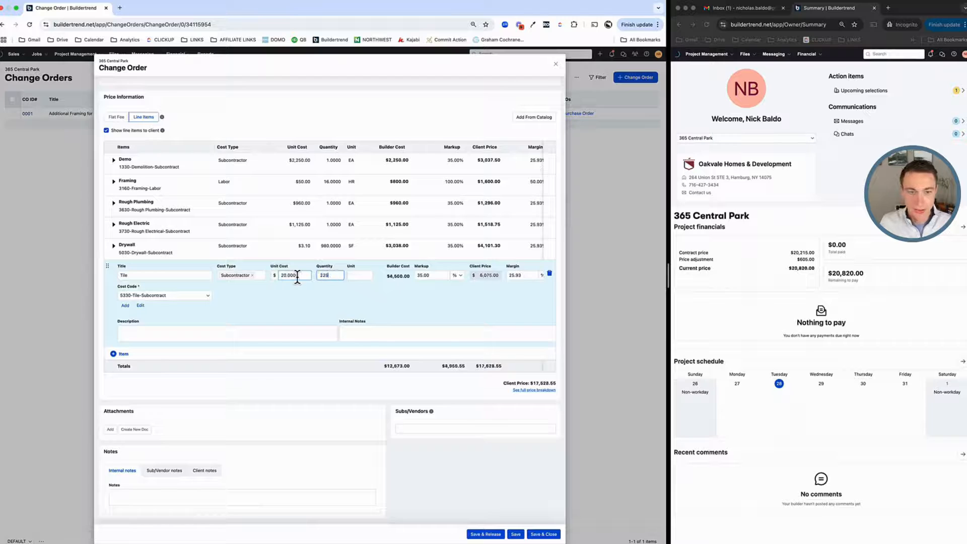
{"action": "key", "text": "Tab"}
{"action": "type", "text": "SF"}
{"action": "key", "text": "Tab"}
{"action": "left_click", "coordinate": [322, 116]}
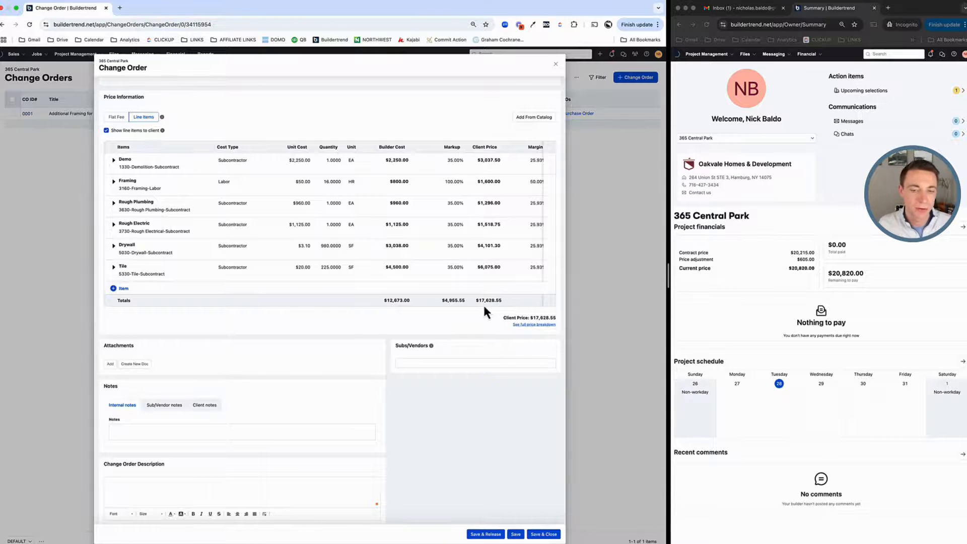
Try to attach "Full Contract Final 112524 - signed.pdf" from the Desktop to the change order, and discard the upload without saving
{"action": "left_click", "coordinate": [111, 364]}
{"action": "left_click", "coordinate": [216, 143]}
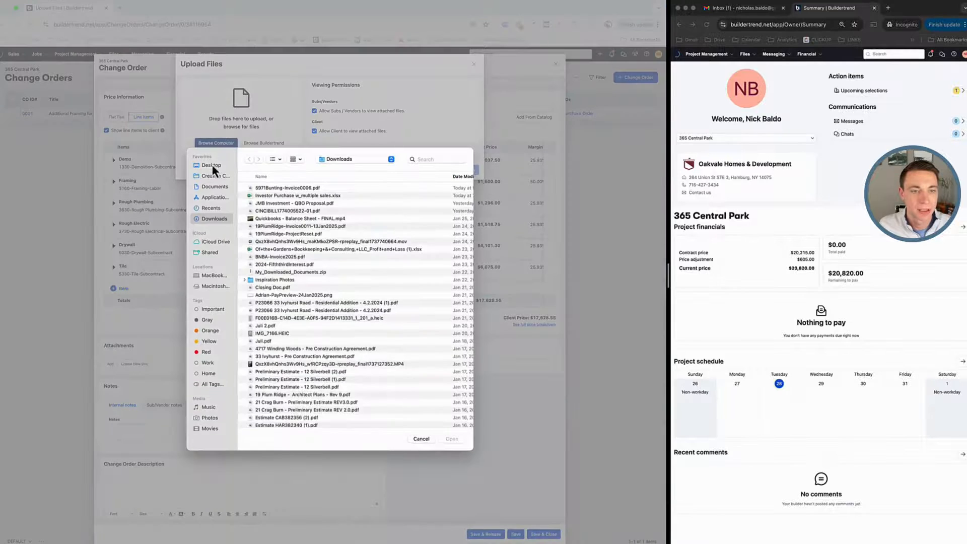
{"action": "left_click", "coordinate": [212, 166]}
{"action": "scroll", "coordinate": [288, 246], "scroll_direction": "down", "scroll_amount": 2}
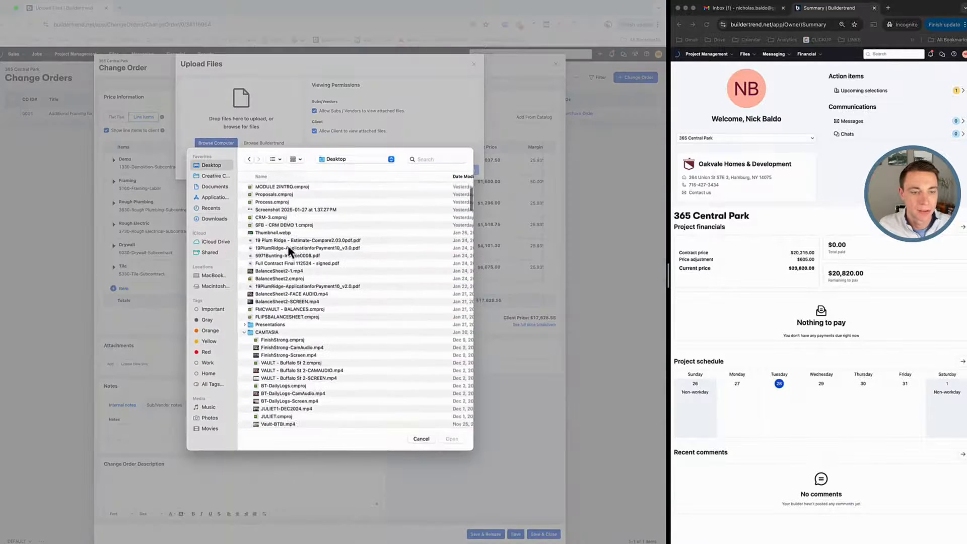
{"action": "scroll", "coordinate": [289, 246], "scroll_direction": "down", "scroll_amount": 3}
{"action": "left_click", "coordinate": [246, 292]}
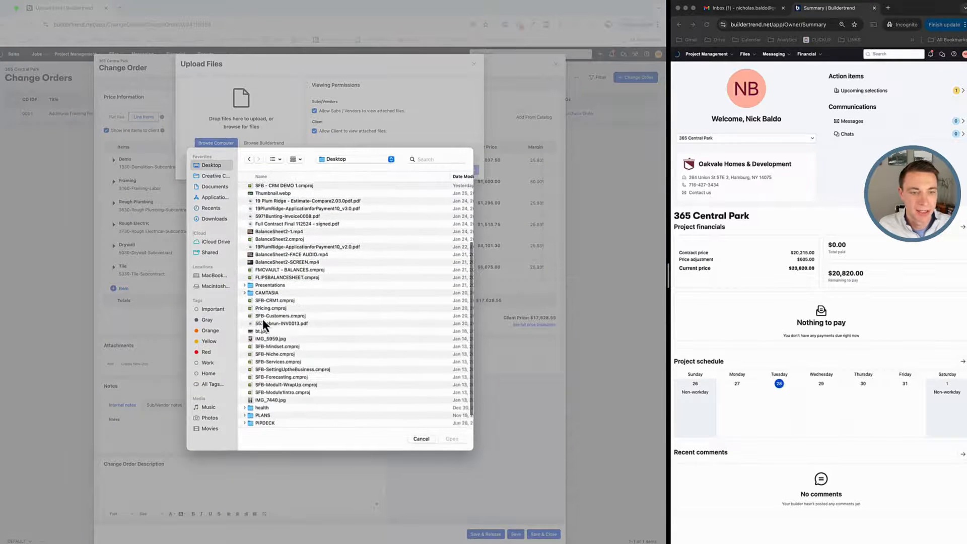
{"action": "scroll", "coordinate": [262, 323], "scroll_direction": "up", "scroll_amount": 5}
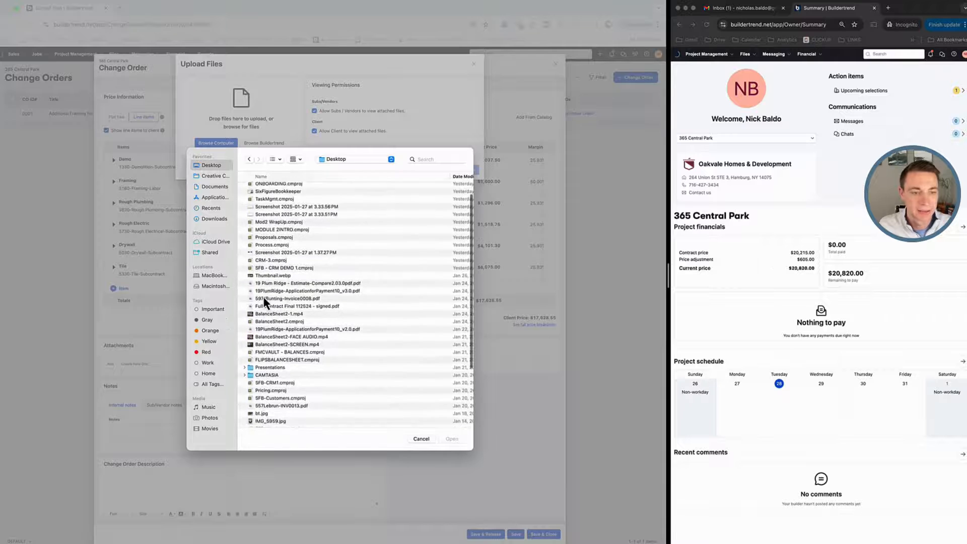
{"action": "scroll", "coordinate": [304, 302], "scroll_direction": "down", "scroll_amount": 2}
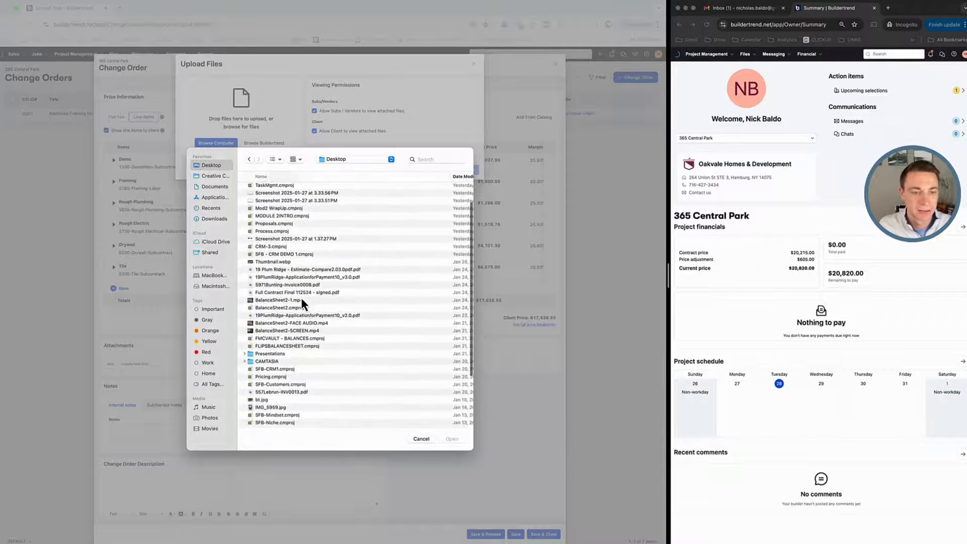
{"action": "left_click", "coordinate": [302, 294]}
{"action": "left_click", "coordinate": [455, 440]}
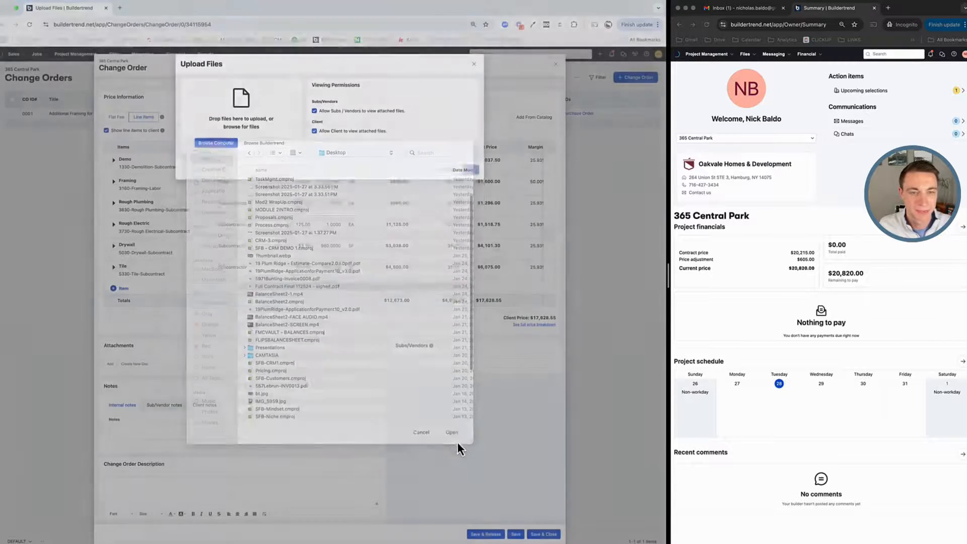
{"action": "left_click", "coordinate": [470, 207]}
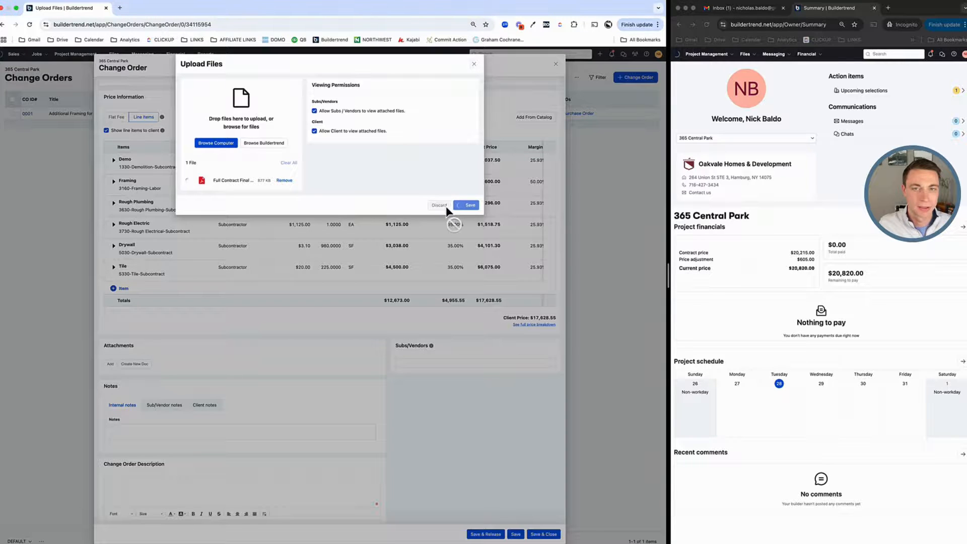
{"action": "left_click", "coordinate": [474, 64]}
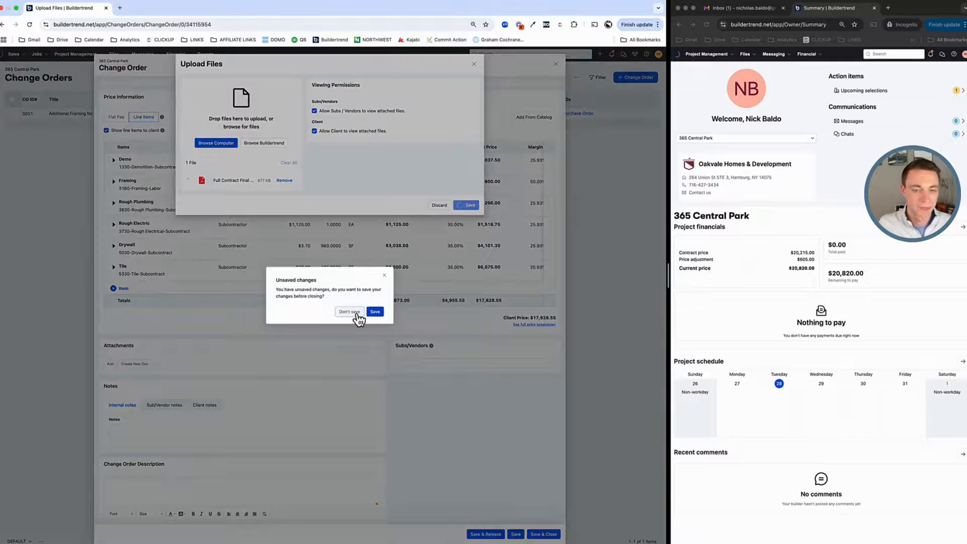
{"action": "left_click", "coordinate": [354, 304]}
Enter the internal note "- This should be completed in conjunction with the overall project. Efficiency is key"
{"action": "scroll", "coordinate": [340, 339], "scroll_direction": "down", "scroll_amount": 3}
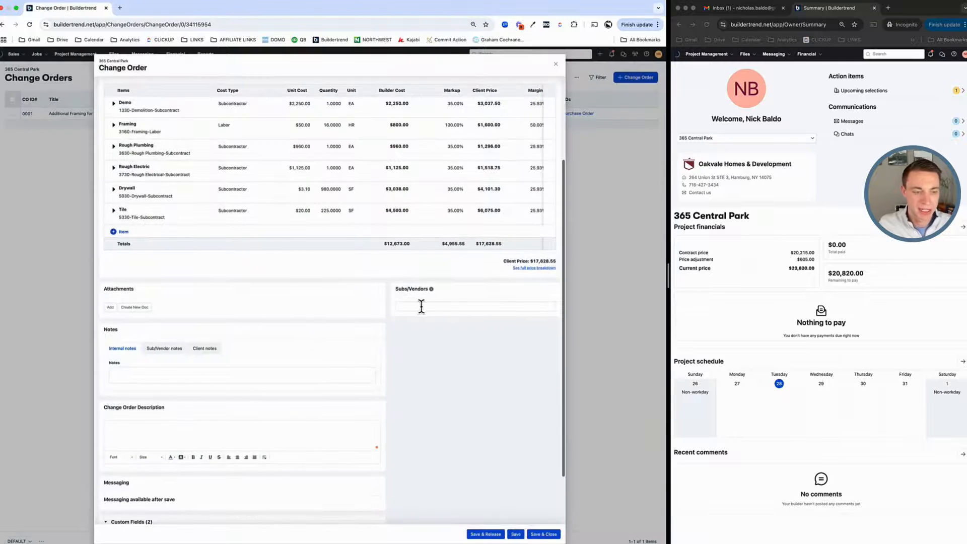
{"action": "left_click", "coordinate": [253, 369]}
{"action": "scroll", "coordinate": [209, 369], "scroll_direction": "down", "scroll_amount": 1}
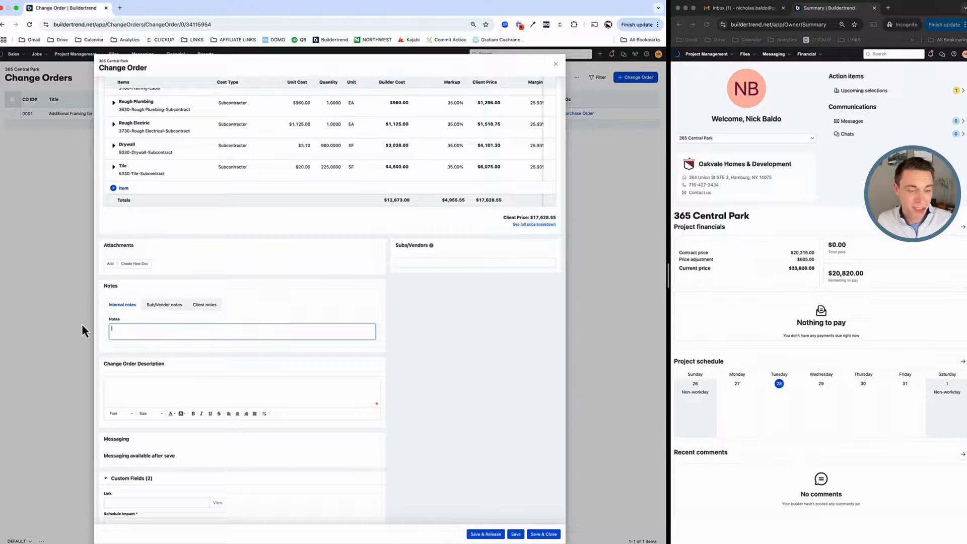
{"action": "left_click", "coordinate": [202, 306]}
{"action": "left_click", "coordinate": [127, 307]}
{"action": "left_click", "coordinate": [131, 333]}
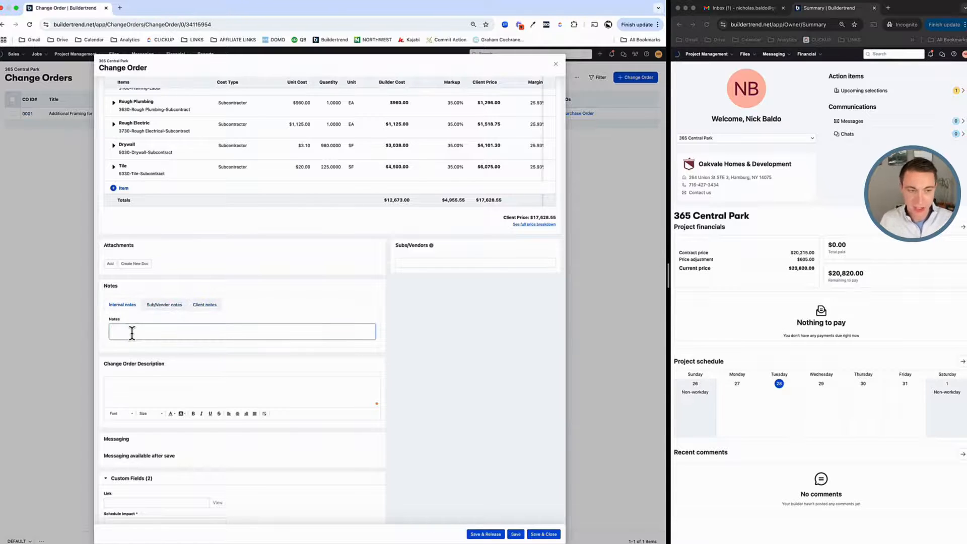
{"action": "type", "text": "- Thi"}
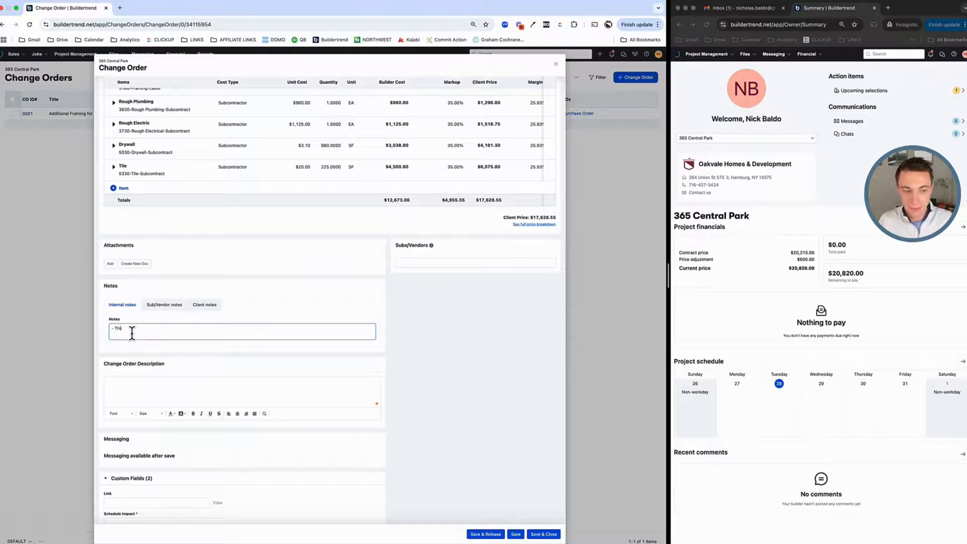
{"action": "type", "text": "s should be comle"}
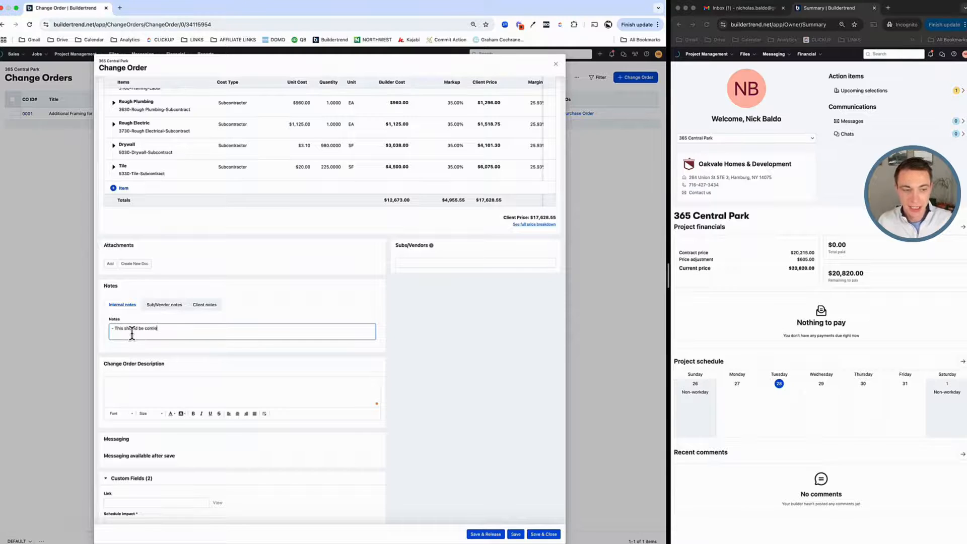
{"action": "type", "text": "ted in confun"}
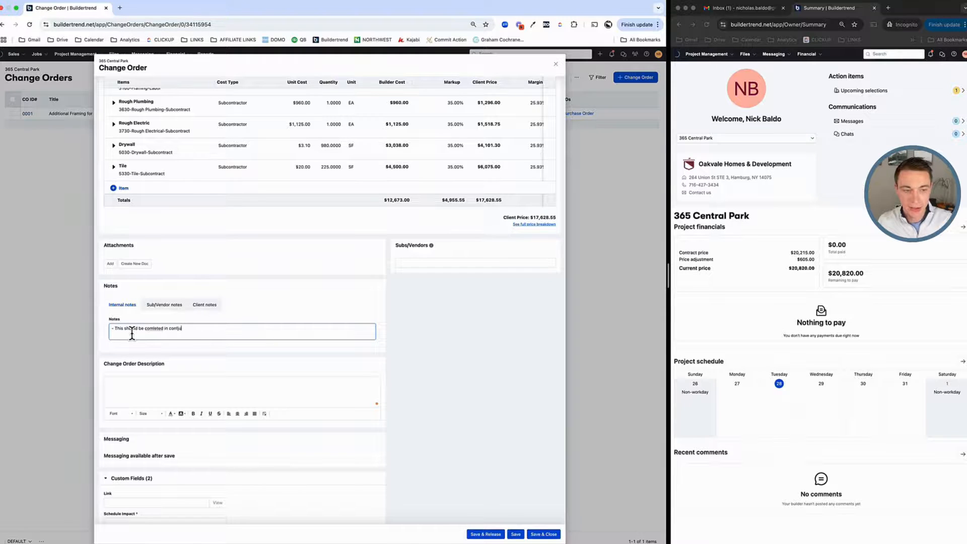
{"action": "key", "text": "BackSpace"}
{"action": "key", "text": "BackSpace"}
{"action": "key", "text": "BackSpace"}
{"action": "type", "text": "junction with th"}
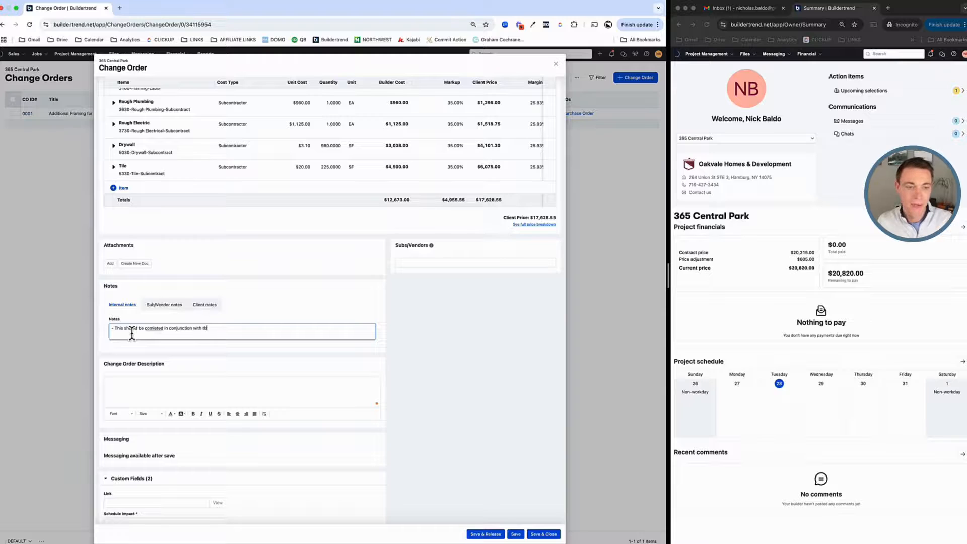
{"action": "type", "text": "e overall project. E"}
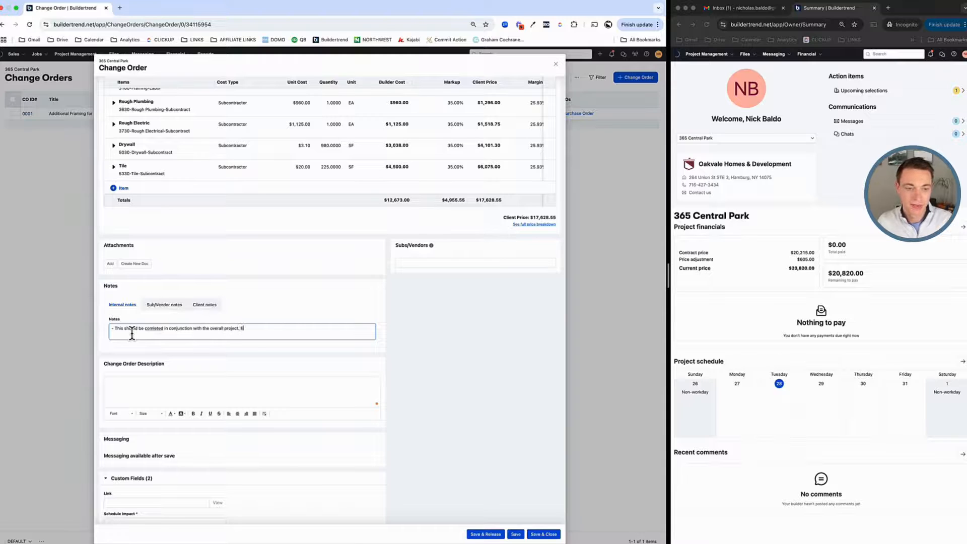
{"action": "type", "text": "fficiency is key"}
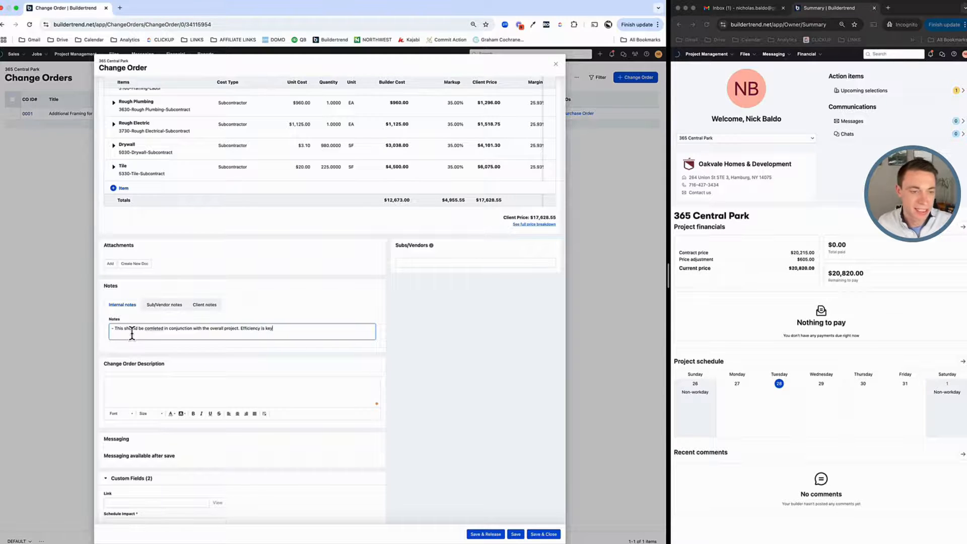
Correct the misspelled word in the internal note to "completed" and add a second line, "- Reference designer build docs"
{"action": "right_click", "coordinate": [154, 329]}
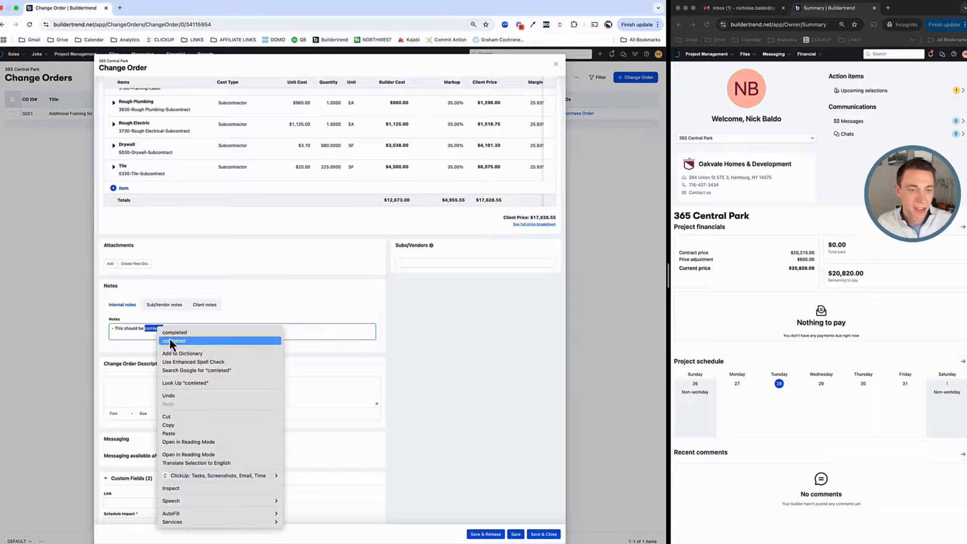
{"action": "left_click", "coordinate": [172, 333]}
{"action": "type", "text": "- R"}
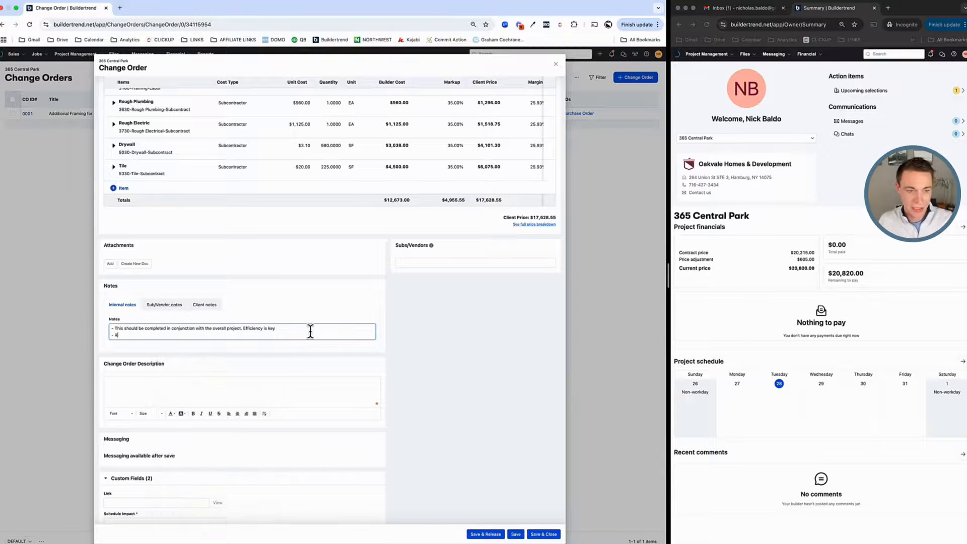
{"action": "type", "text": "eference designer build docs"}
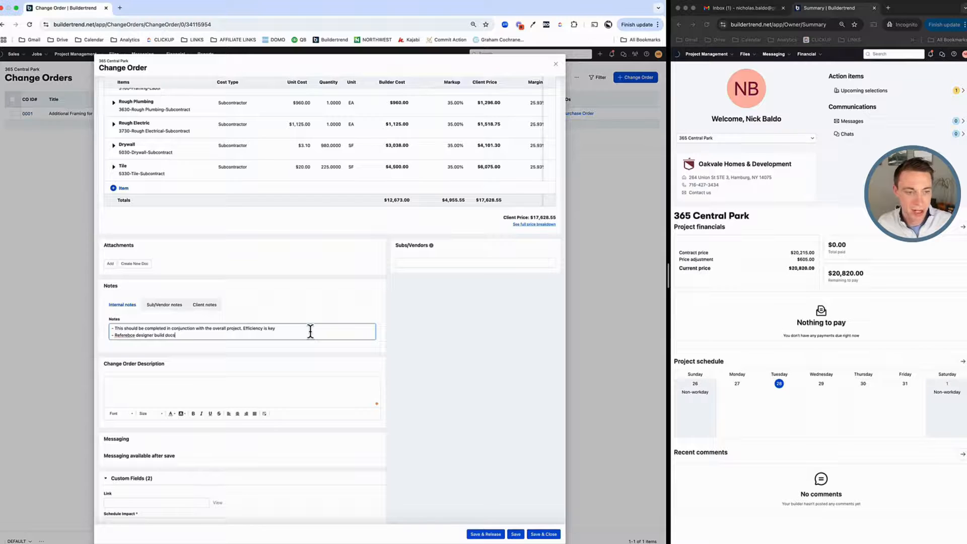
{"action": "left_click", "coordinate": [161, 309]}
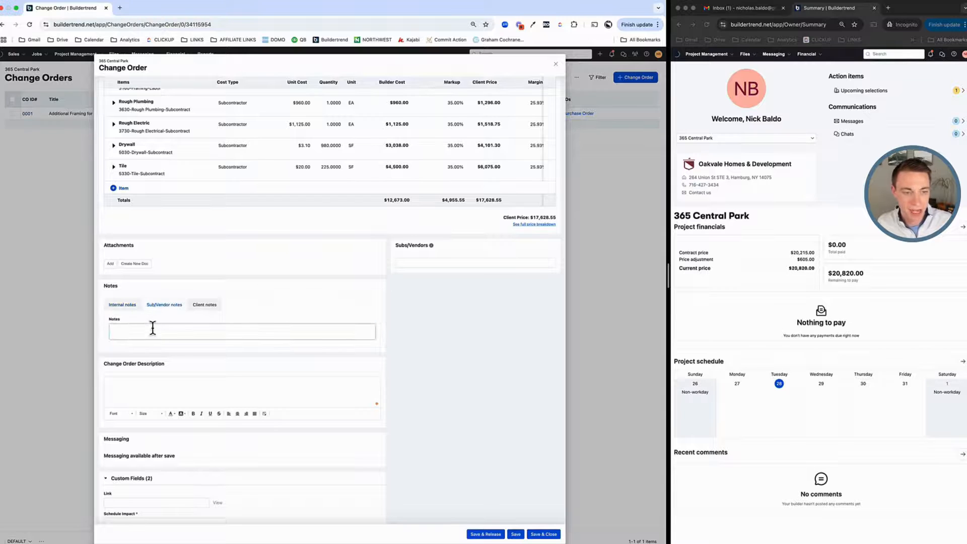
{"action": "left_click", "coordinate": [122, 306]}
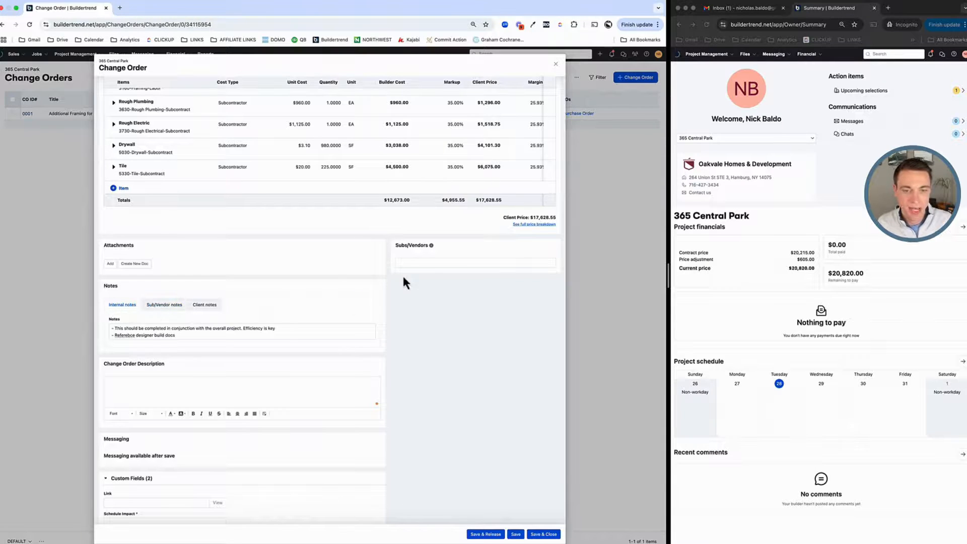
{"action": "left_click", "coordinate": [428, 259]}
{"action": "left_click", "coordinate": [456, 406]}
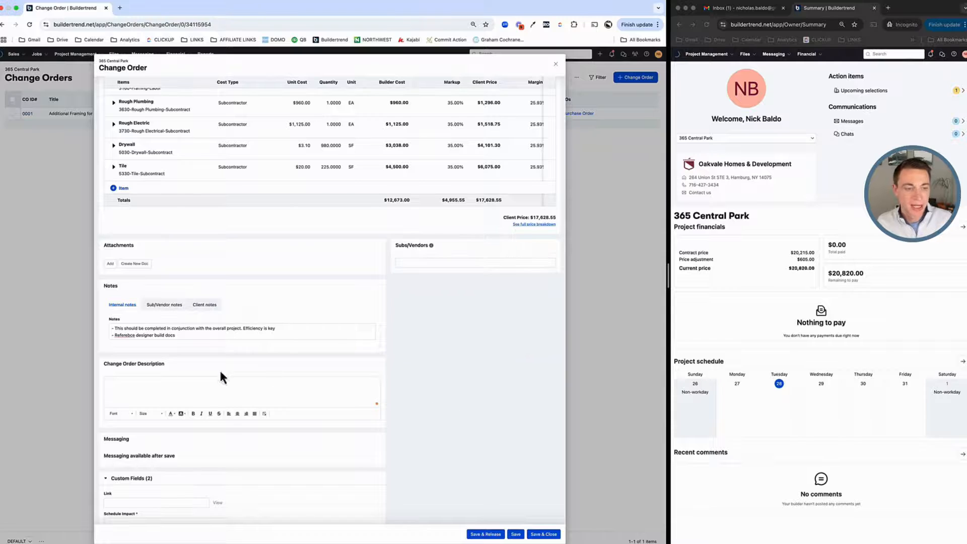
Enter "Renovate Kids Bathroom" as the heading line of the change order description
{"action": "left_click", "coordinate": [191, 387]}
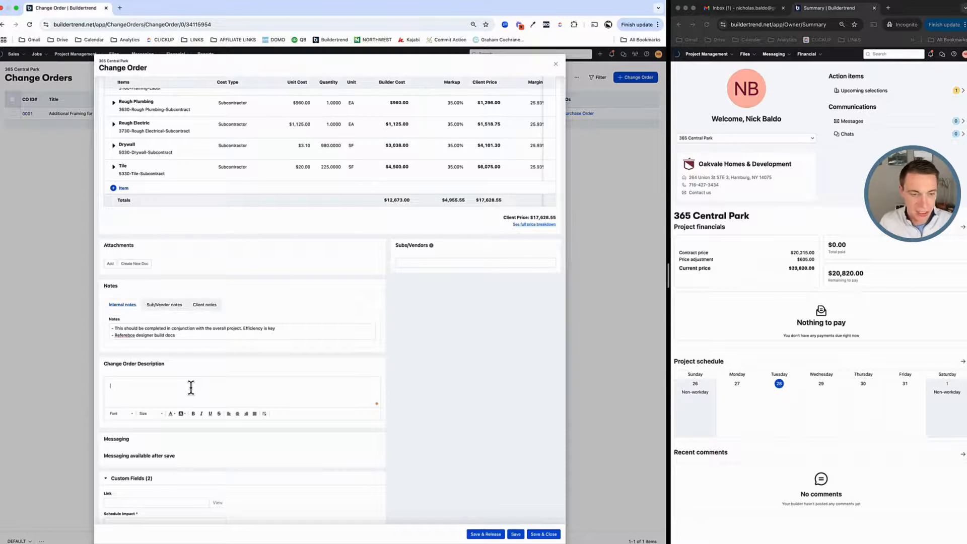
{"action": "left_click", "coordinate": [120, 413]}
{"action": "left_click", "coordinate": [124, 402]}
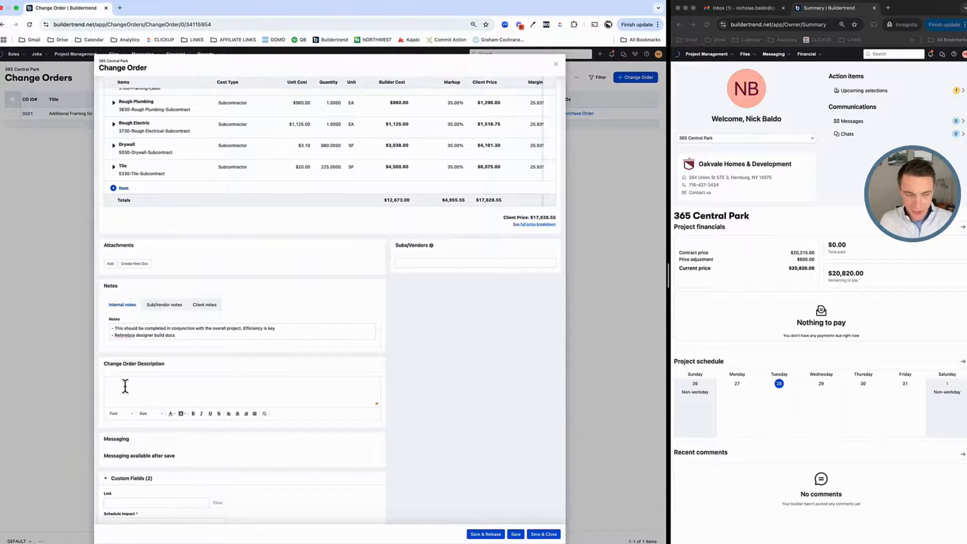
{"action": "type", "text": "Ne"}
{"action": "key", "text": "BackSpace"}
{"action": "key", "text": "BackSpace"}
{"action": "type", "text": "Renovation"}
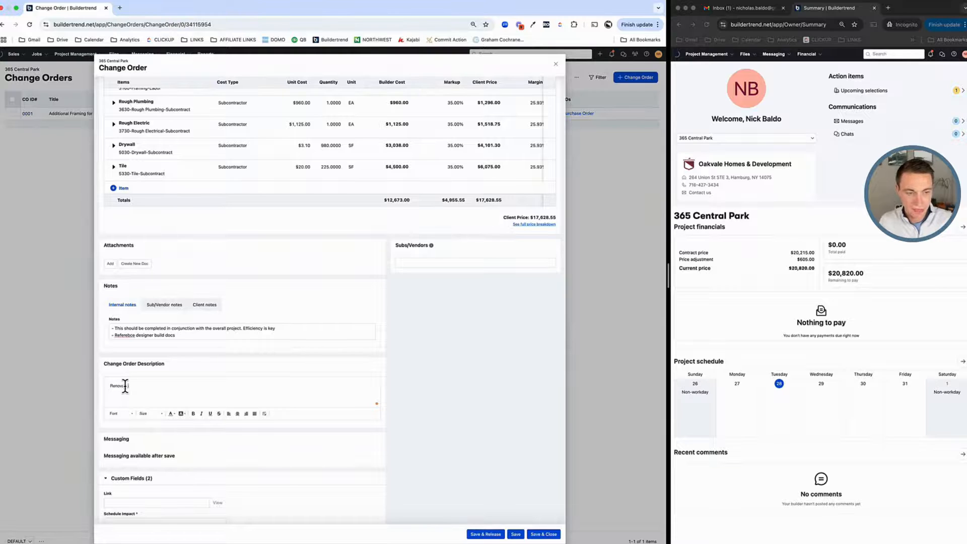
{"action": "type", "text": " Kids Bathroom"}
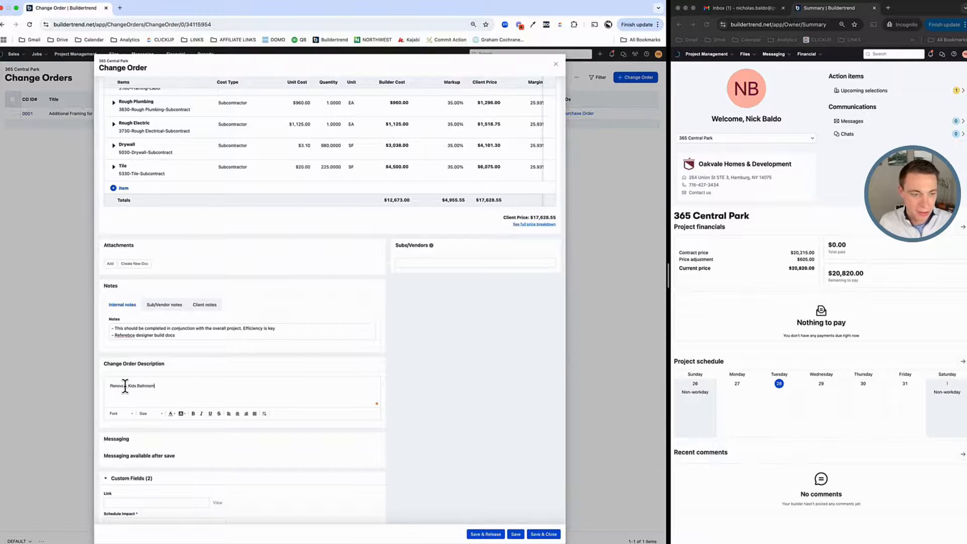
Format the "Renovate Kids Bathroom" heading as size 16, bold, with a yellow-orange background colour
{"action": "left_click_drag", "start_coordinate": [96, 385], "coordinate": [160, 398]}
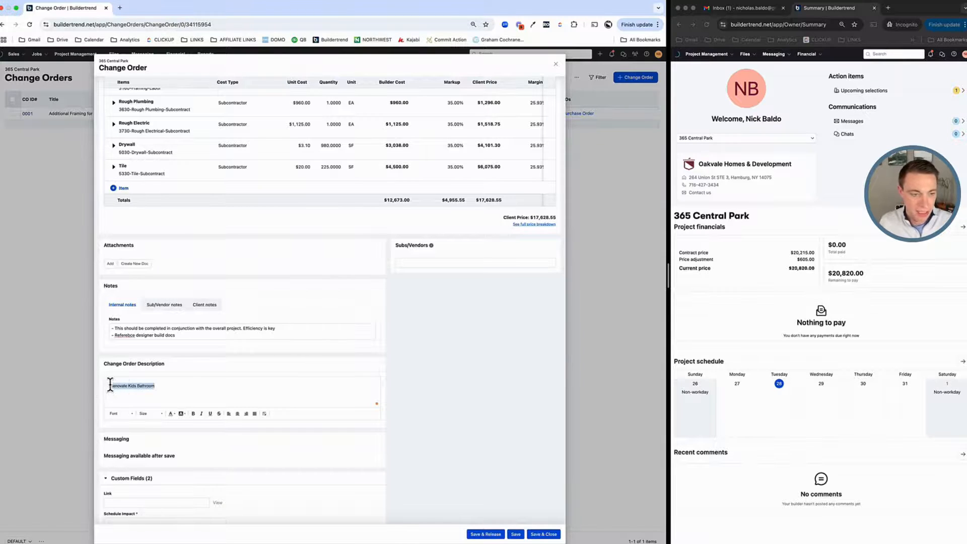
{"action": "left_click", "coordinate": [151, 414]}
{"action": "left_click", "coordinate": [145, 464]}
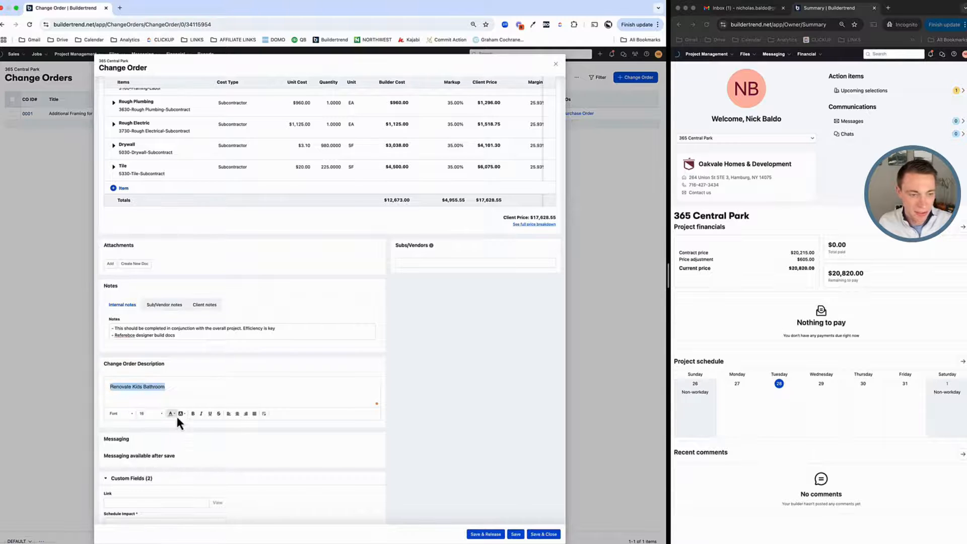
{"action": "left_click", "coordinate": [192, 413]}
{"action": "left_click", "coordinate": [183, 414]}
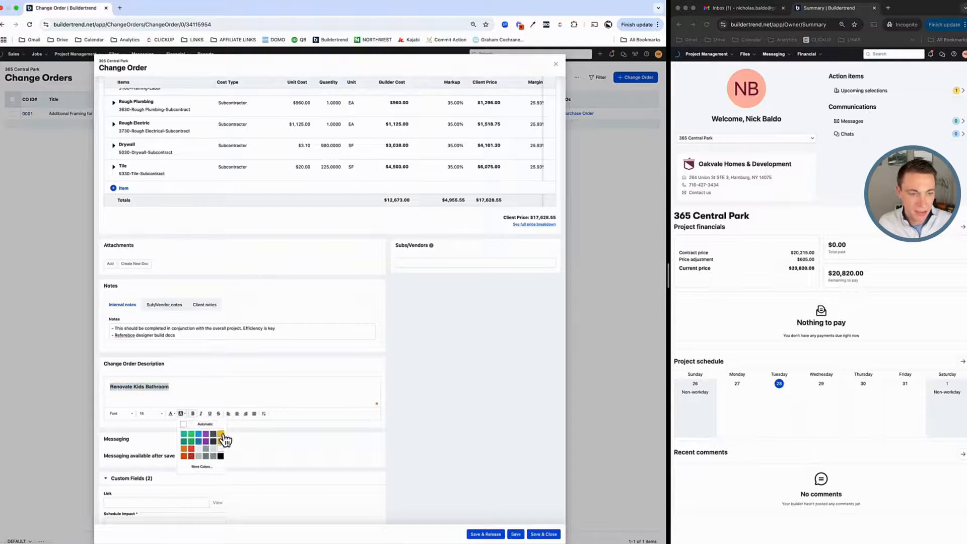
{"action": "left_click", "coordinate": [220, 441]}
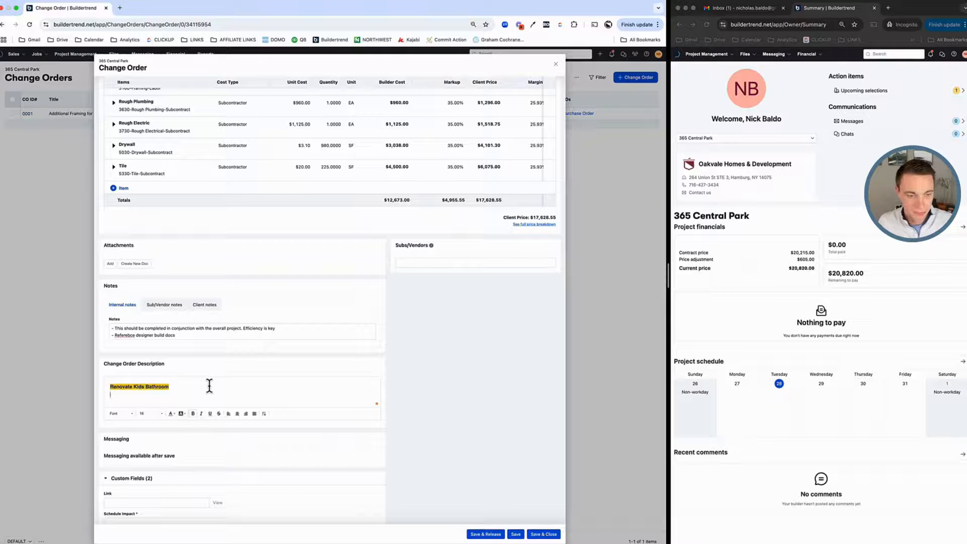
Set the line below the description heading to the automatic background colour and font size 12
{"action": "left_click", "coordinate": [182, 415]}
{"action": "left_click", "coordinate": [185, 423]}
{"action": "left_click", "coordinate": [147, 413]}
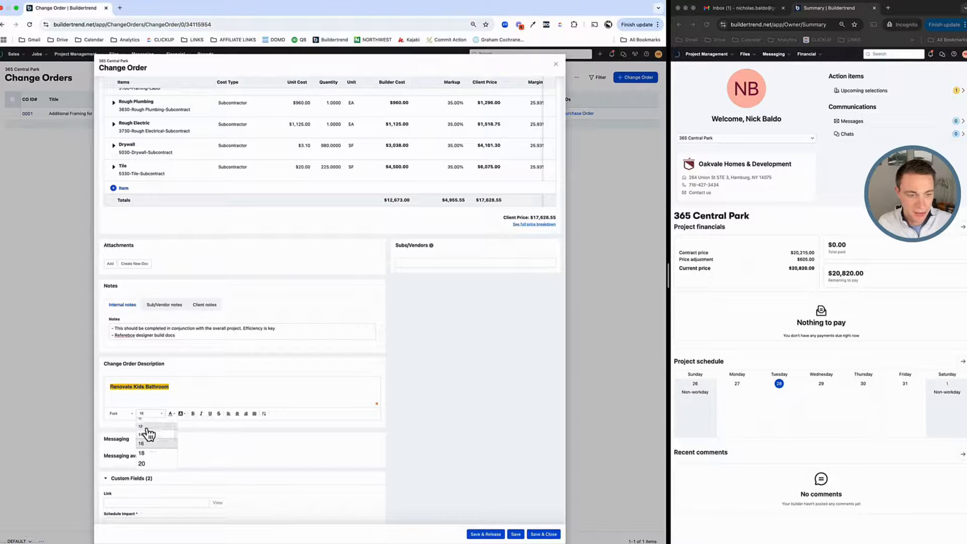
{"action": "left_click", "coordinate": [148, 437]}
Start a bulleted list under the description heading with the bullet "Demo existing plaster/ drywall"
{"action": "left_click", "coordinate": [264, 414]}
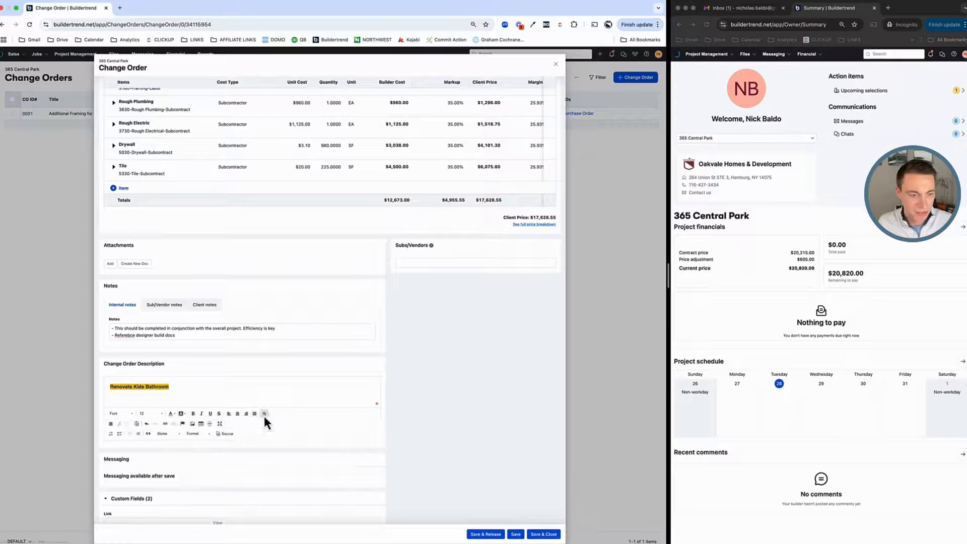
{"action": "left_click", "coordinate": [119, 434]}
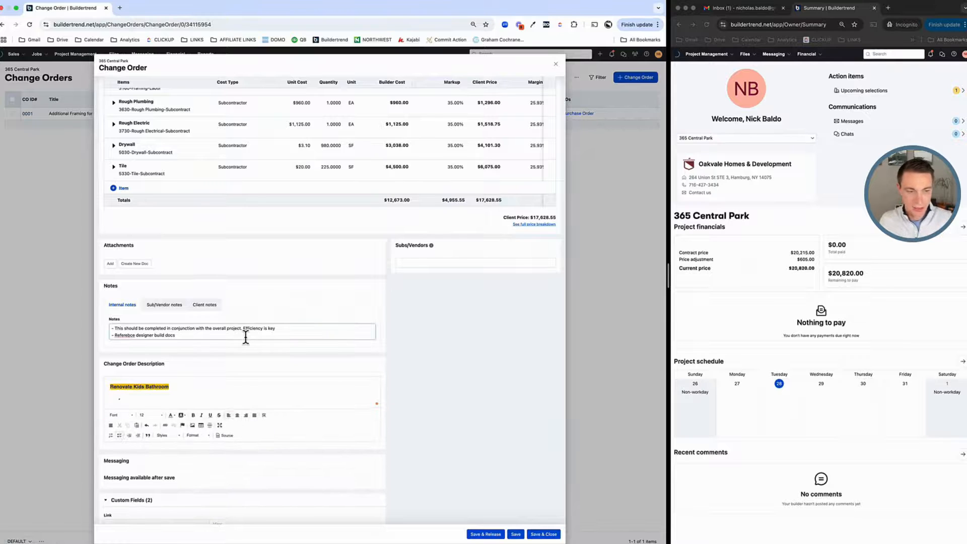
{"action": "type", "text": "Demo existing plaster/ drywall"}
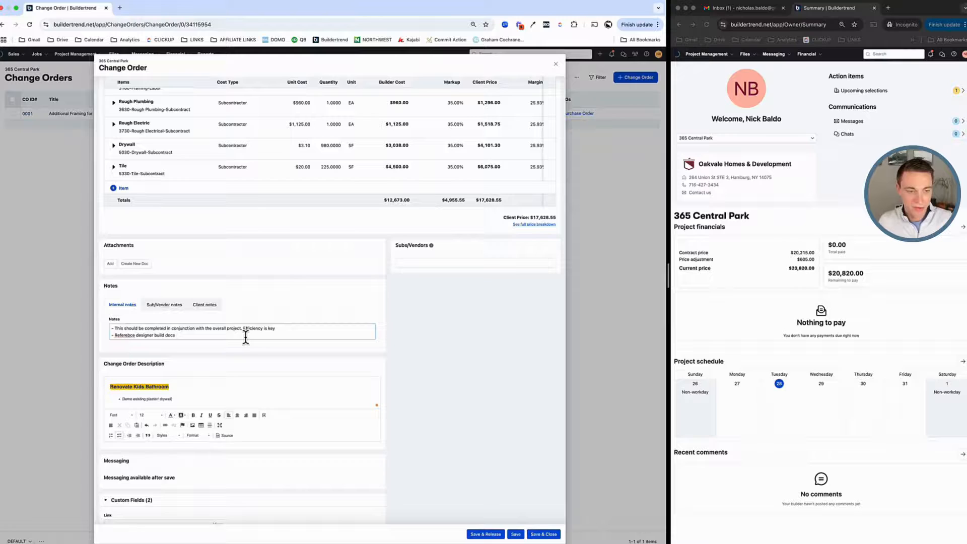
Add the bullets "Removal of all fixtures" and "new plumbing/ electrical" to the change order description list
{"action": "key", "text": "Return"}
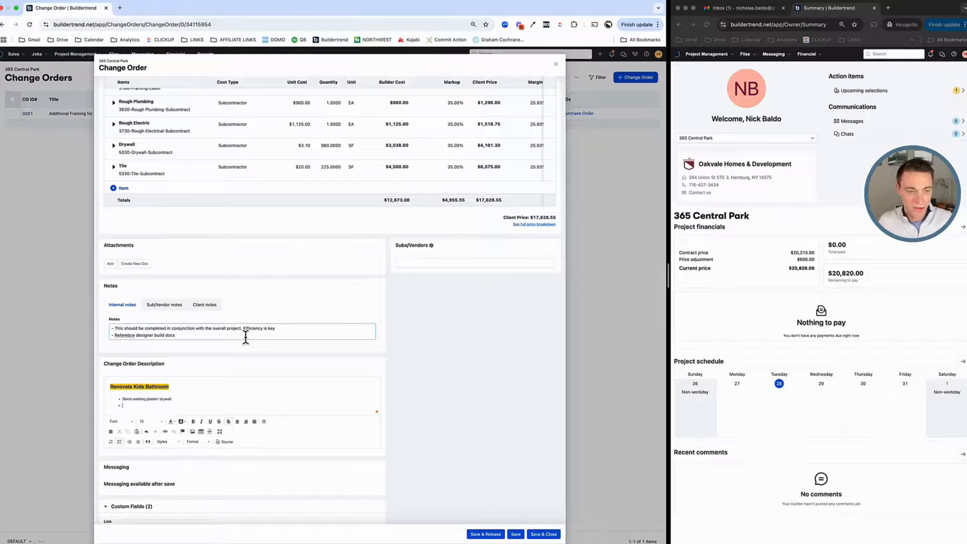
{"action": "type", "text": "Removal of all fixtures"}
{"action": "key", "text": "Return"}
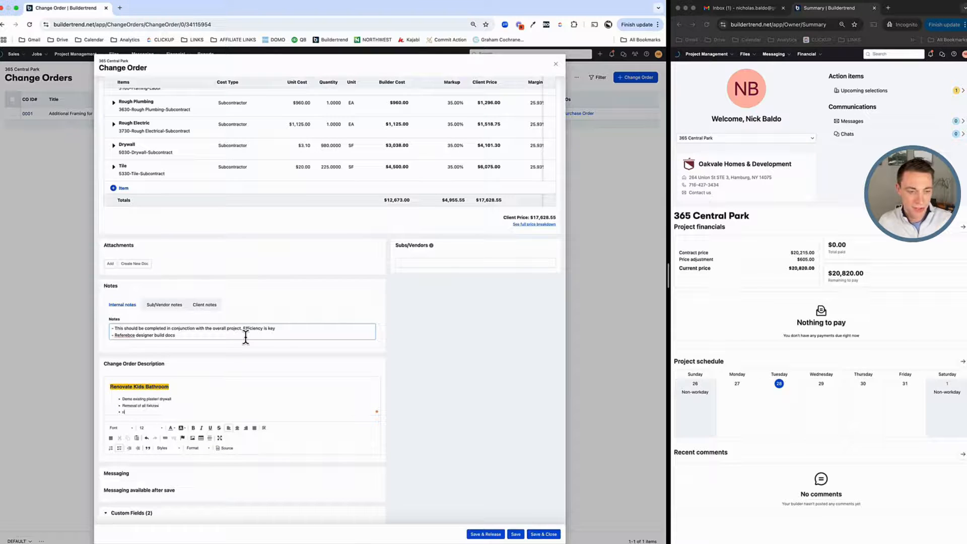
{"action": "type", "text": "New plumbing/ electri"}
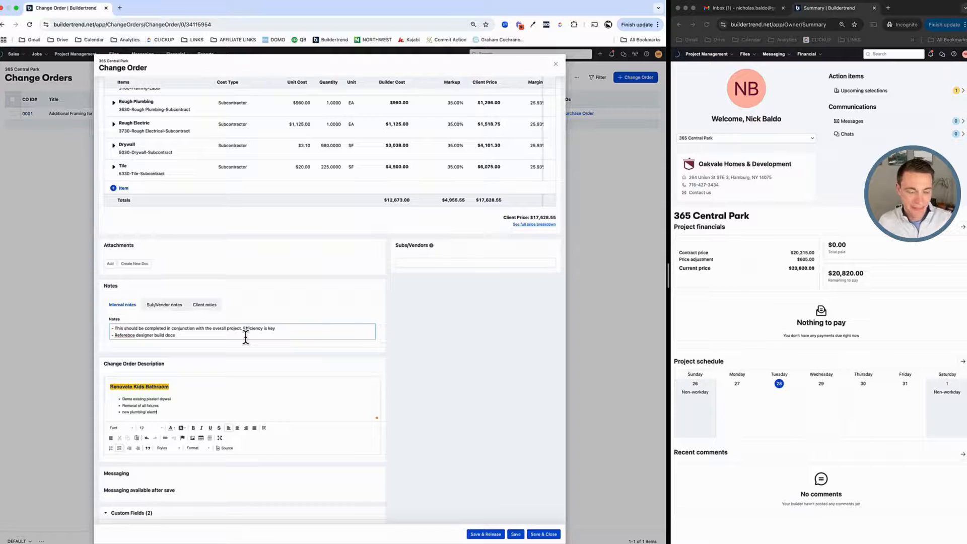
{"action": "type", "text": "cal"}
Add three more description bullets: "New drywall", "new shower" and "all tile included"
{"action": "key", "text": "Return"}
{"action": "type", "text": "New dryw"}
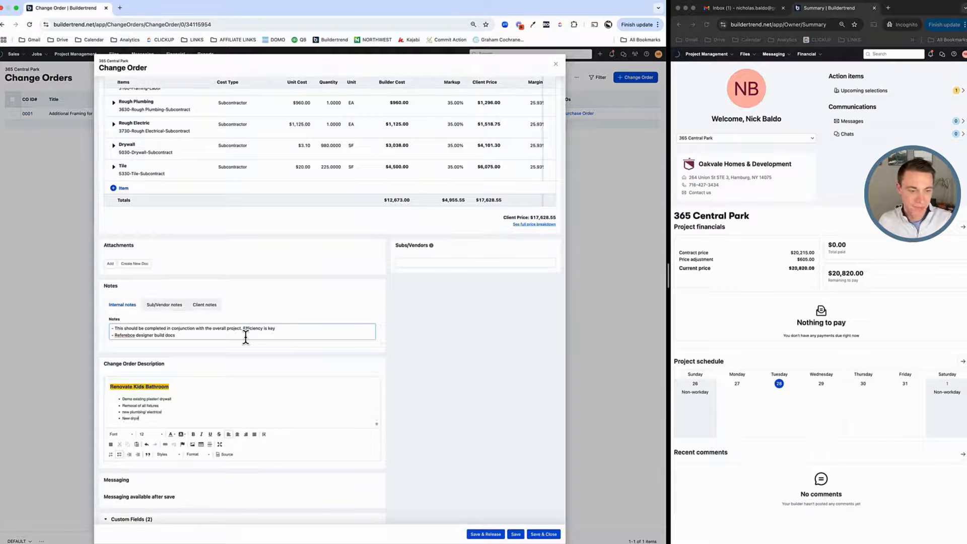
{"action": "type", "text": "all new shower"}
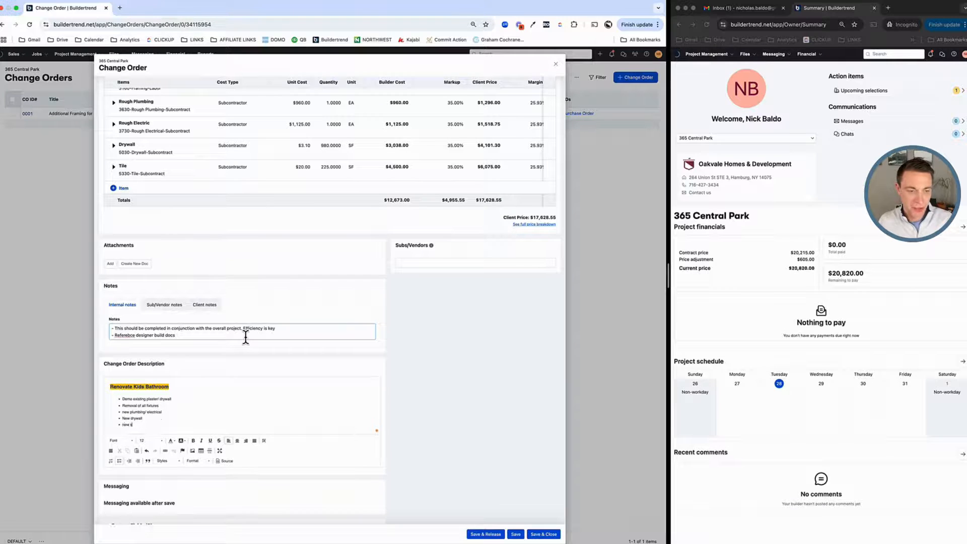
{"action": "key", "text": "Return"}
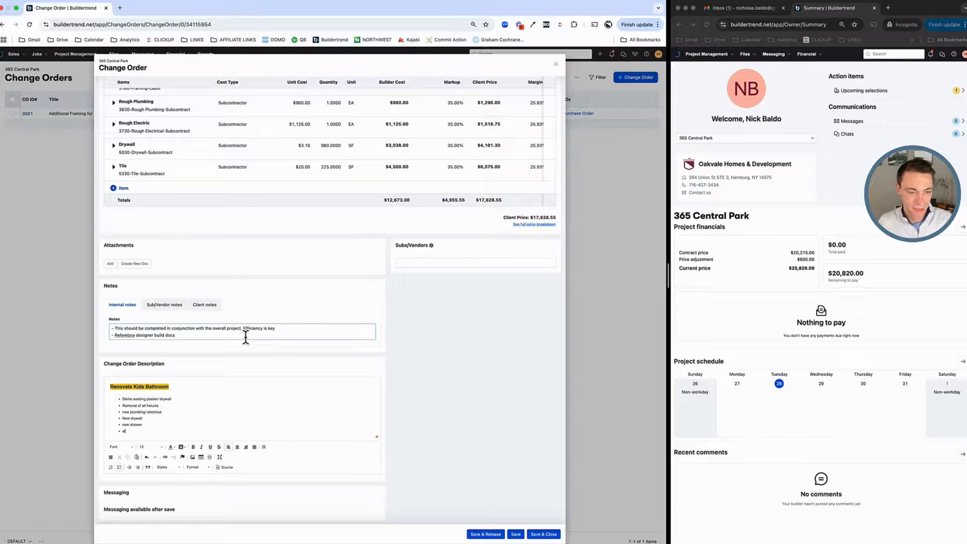
{"action": "type", "text": "all tile included"}
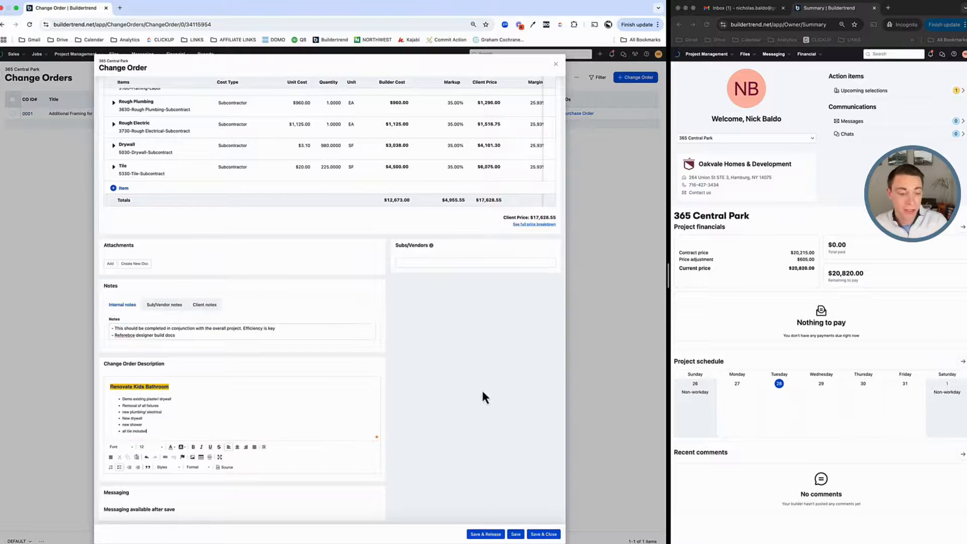
Set Schedule Impact to "Minimal if approved on time. We will complete with the rest of the proejct. If not approved on time...can add 2-4 weeks."
{"action": "scroll", "coordinate": [330, 434], "scroll_direction": "down", "scroll_amount": 3}
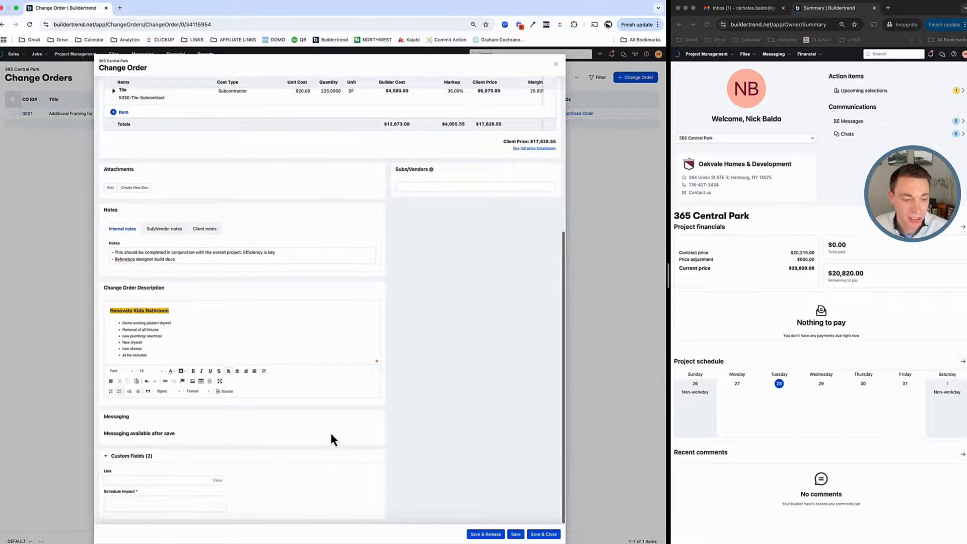
{"action": "scroll", "coordinate": [332, 464], "scroll_direction": "up", "scroll_amount": 9}
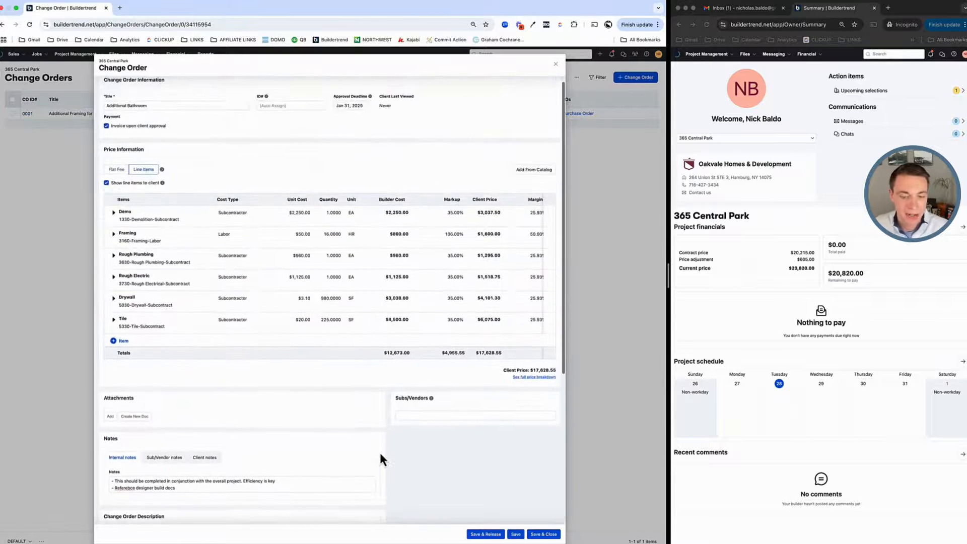
{"action": "scroll", "coordinate": [268, 382], "scroll_direction": "down", "scroll_amount": 9}
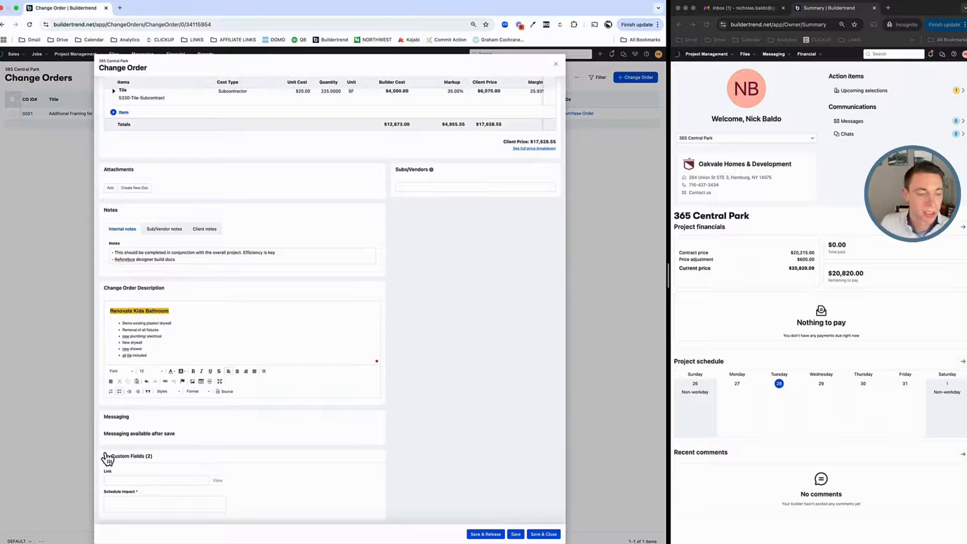
{"action": "left_click", "coordinate": [132, 501]}
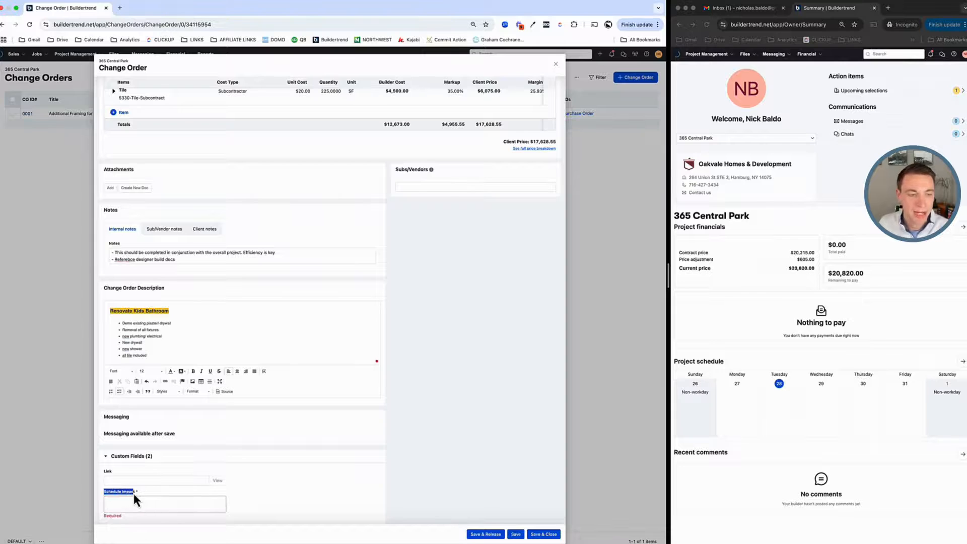
{"action": "scroll", "coordinate": [156, 429], "scroll_direction": "up", "scroll_amount": 5}
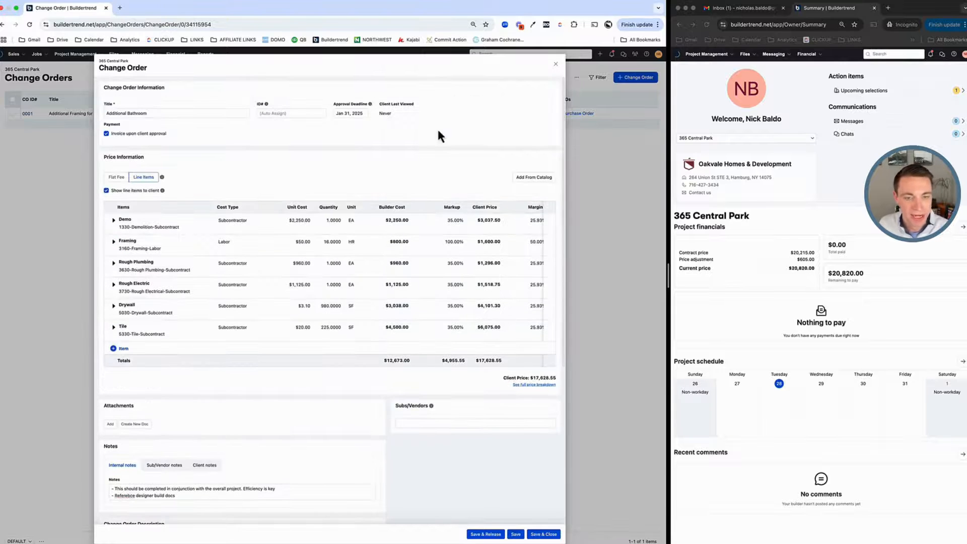
{"action": "scroll", "coordinate": [418, 413], "scroll_direction": "down", "scroll_amount": 5}
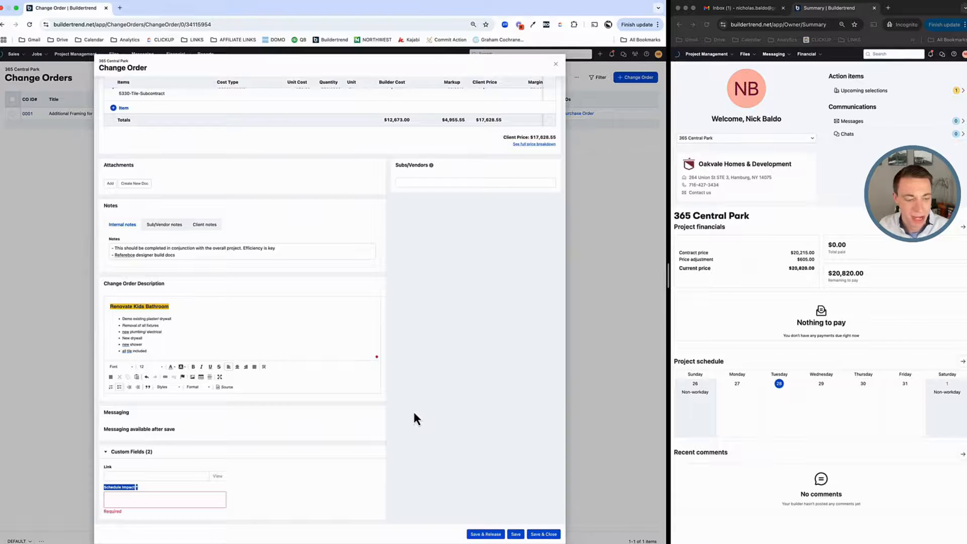
{"action": "left_click", "coordinate": [124, 501]}
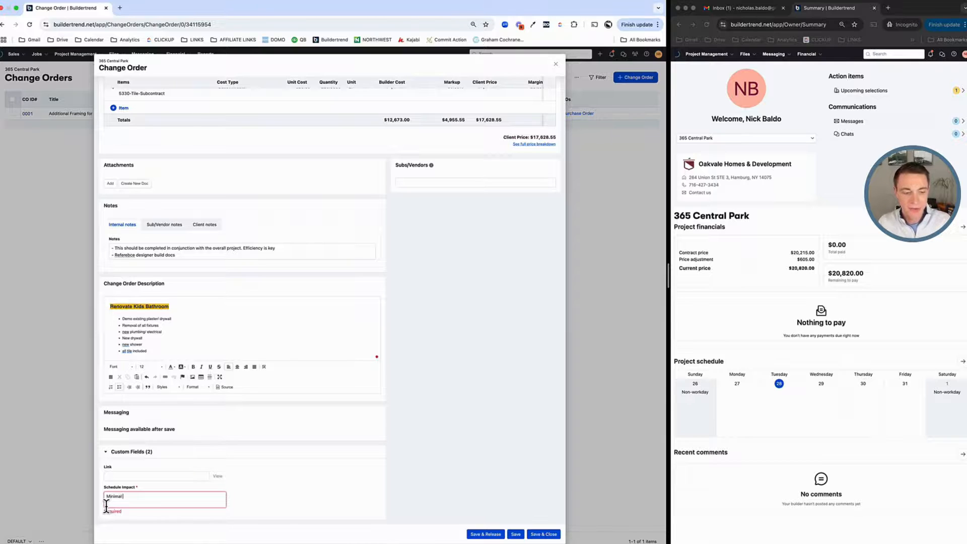
{"action": "type", "text": "approved on time. We will complete"}
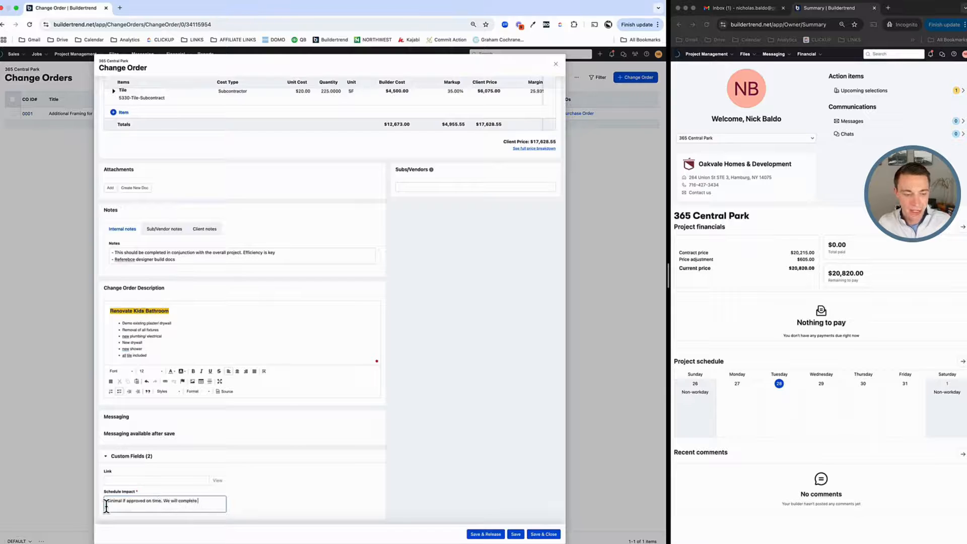
{"action": "type", "text": "he rest of the proejct. If not approved on time...can add 2-4 week"}
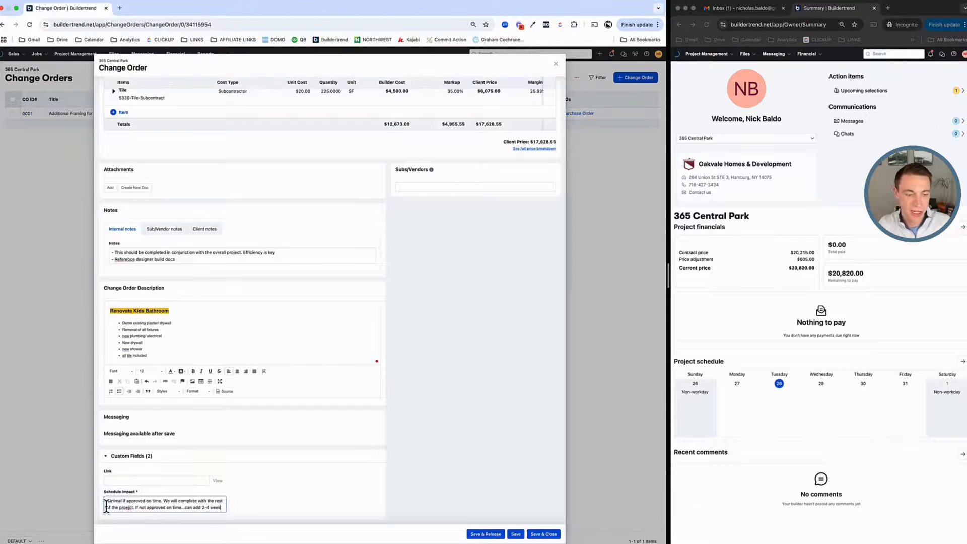
{"action": "type", "text": "s."}
Correct the misspelled "proejct" to "project" in the schedule impact text and keep the period after it
{"action": "right_click", "coordinate": [129, 502]}
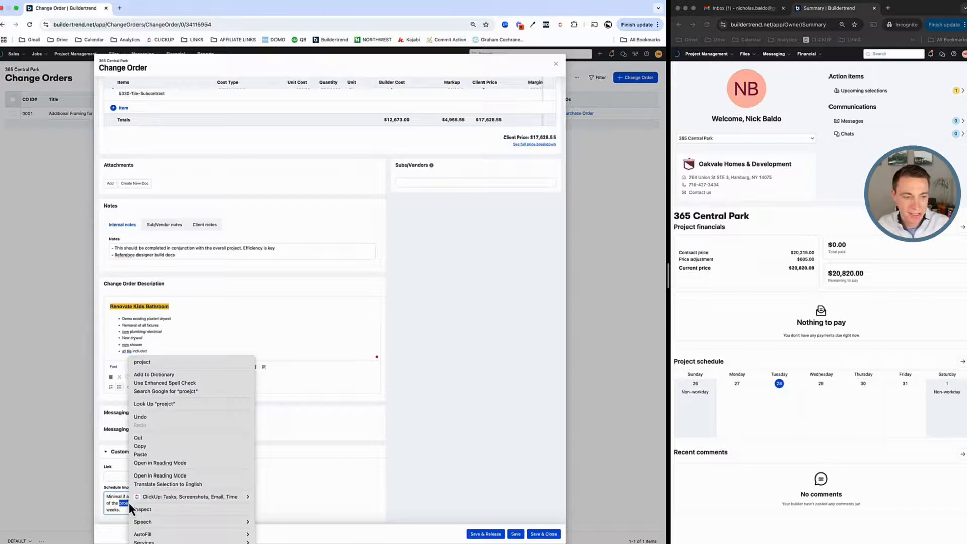
{"action": "left_click", "coordinate": [142, 363]}
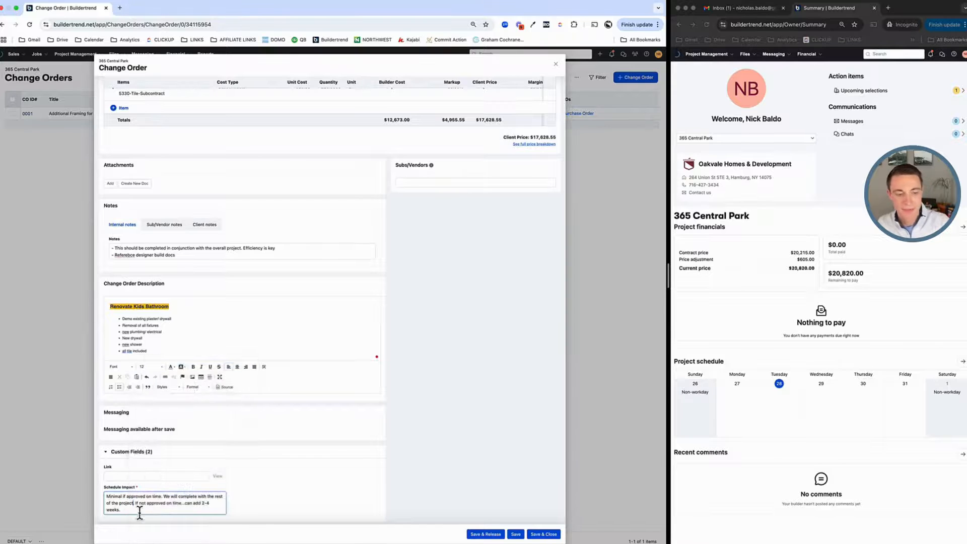
{"action": "type", "text": "."}
{"action": "left_click", "coordinate": [294, 500]}
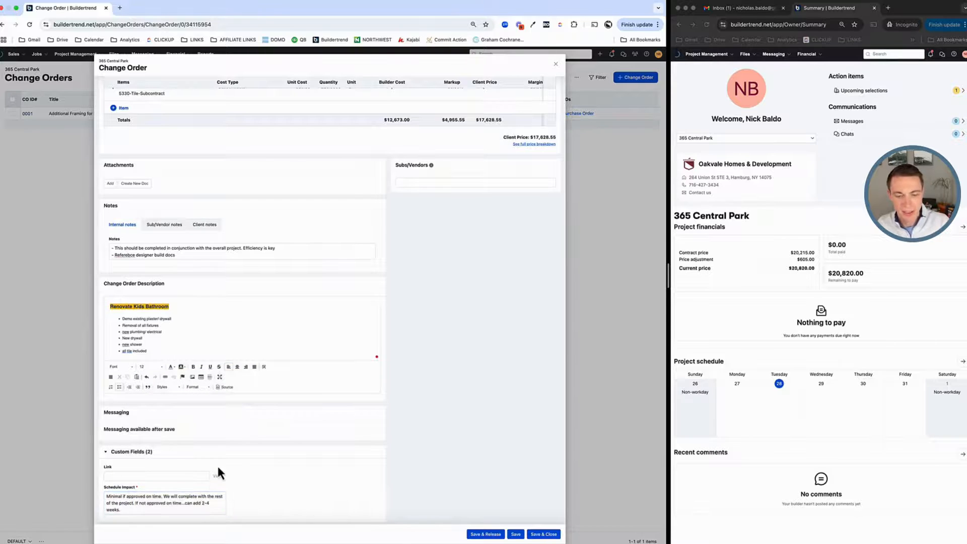
Save the "Additional Bathroom" change order without releasing it
{"action": "scroll", "coordinate": [476, 436], "scroll_direction": "up", "scroll_amount": 5}
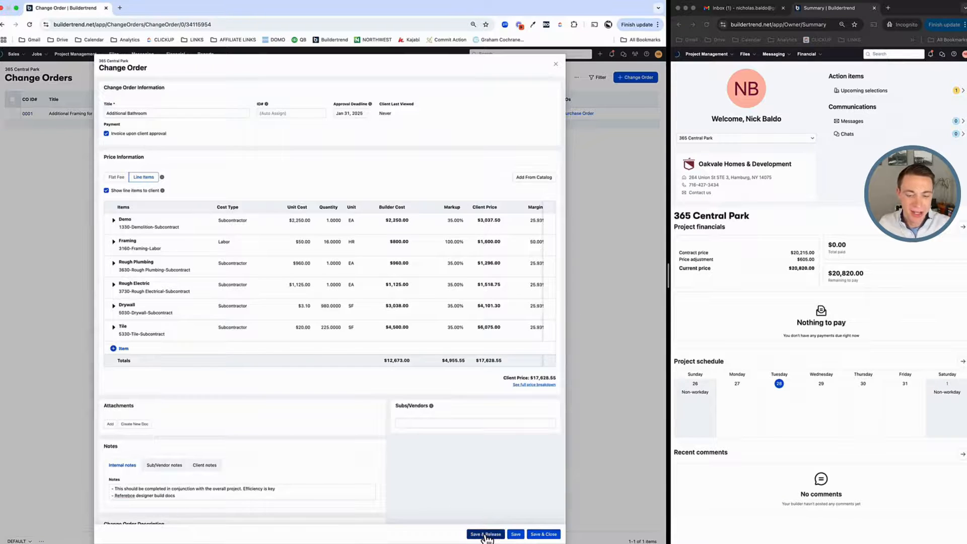
{"action": "left_click", "coordinate": [517, 535]}
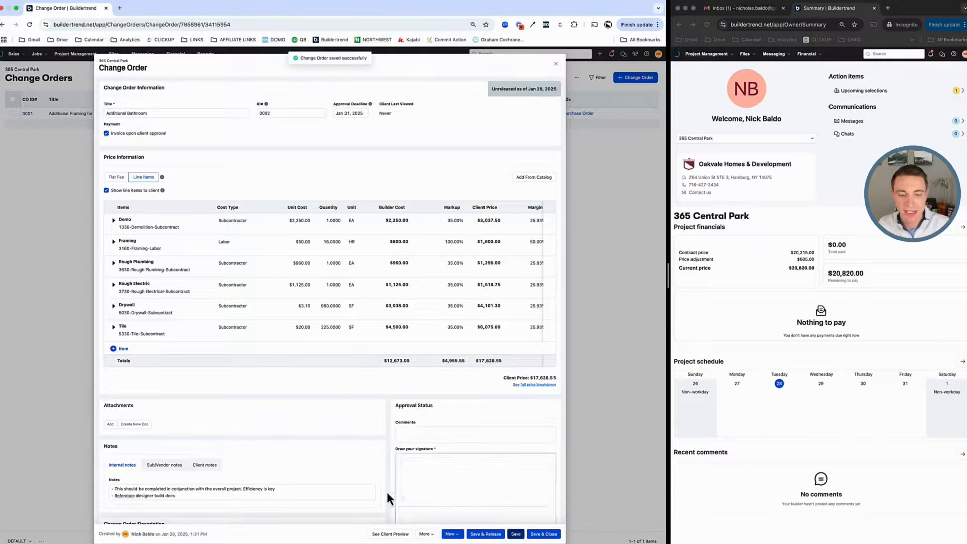
{"action": "scroll", "coordinate": [388, 398], "scroll_direction": "down", "scroll_amount": 2}
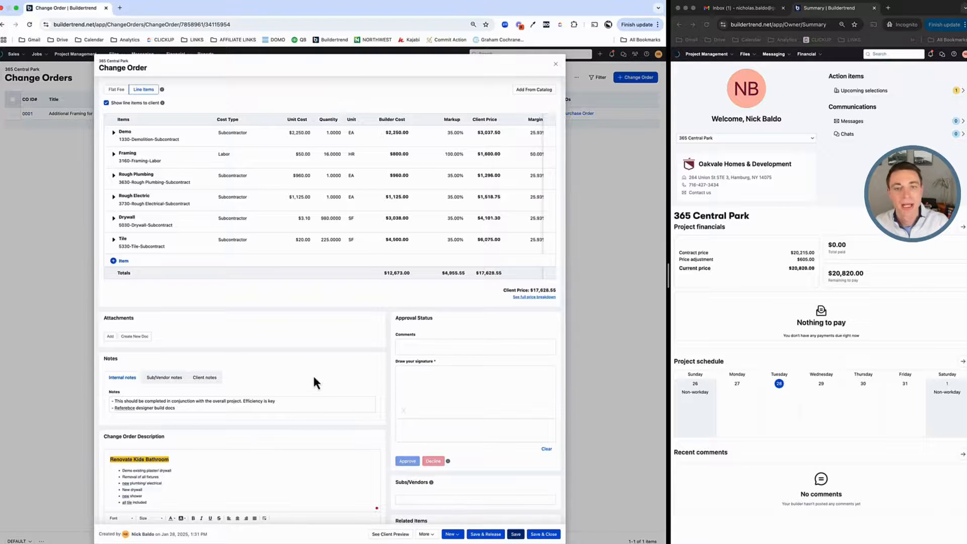
{"action": "scroll", "coordinate": [315, 380], "scroll_direction": "up", "scroll_amount": 2}
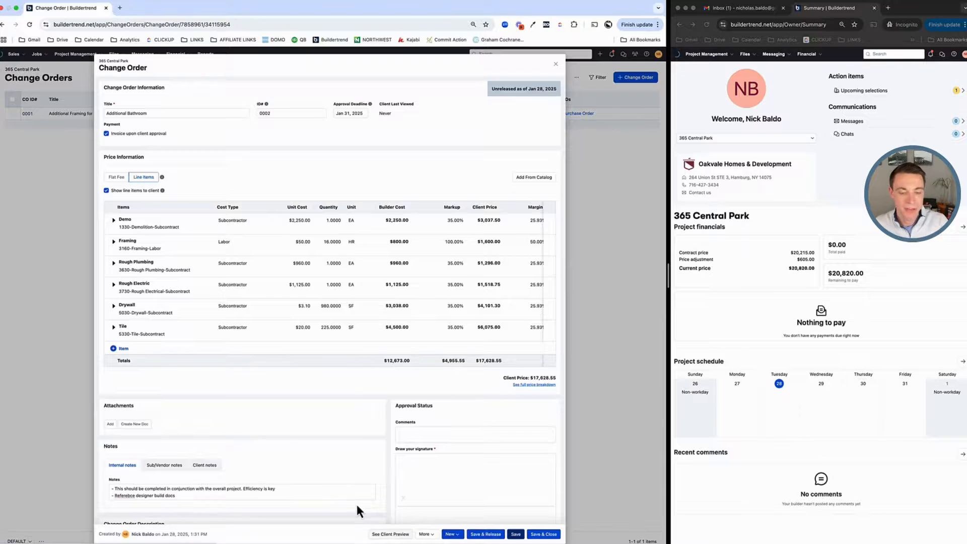
Review the client preview of the change order, including prices, description, approval section and schedule impact, and close it
{"action": "scroll", "coordinate": [356, 510], "scroll_direction": "down", "scroll_amount": 2}
{"action": "scroll", "coordinate": [355, 502], "scroll_direction": "down", "scroll_amount": 2}
{"action": "left_click", "coordinate": [390, 535]}
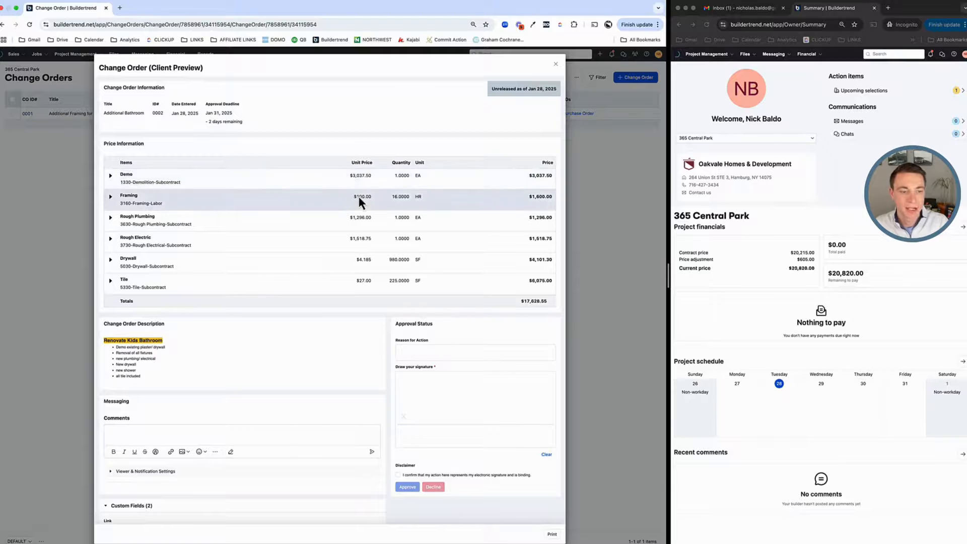
{"action": "scroll", "coordinate": [202, 364], "scroll_direction": "down", "scroll_amount": 1}
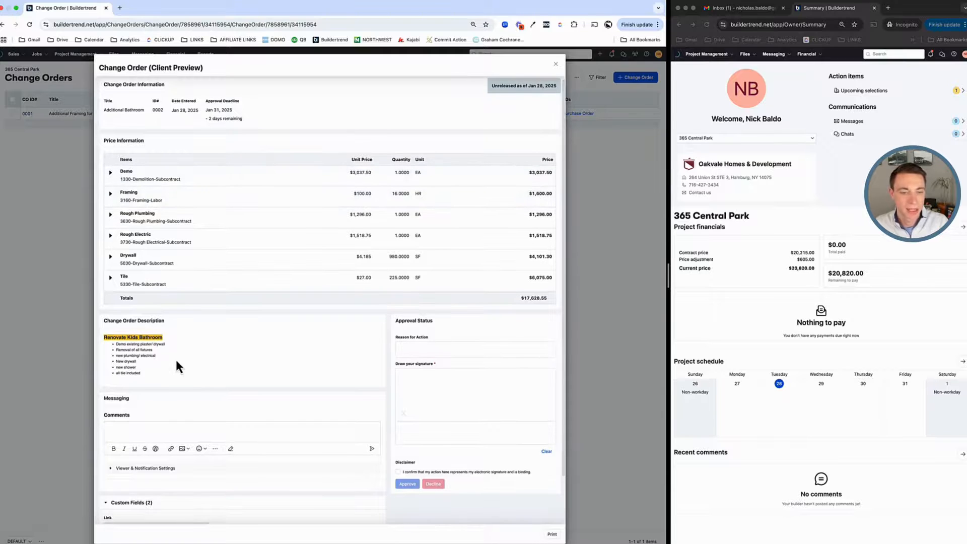
{"action": "scroll", "coordinate": [174, 360], "scroll_direction": "down", "scroll_amount": 2}
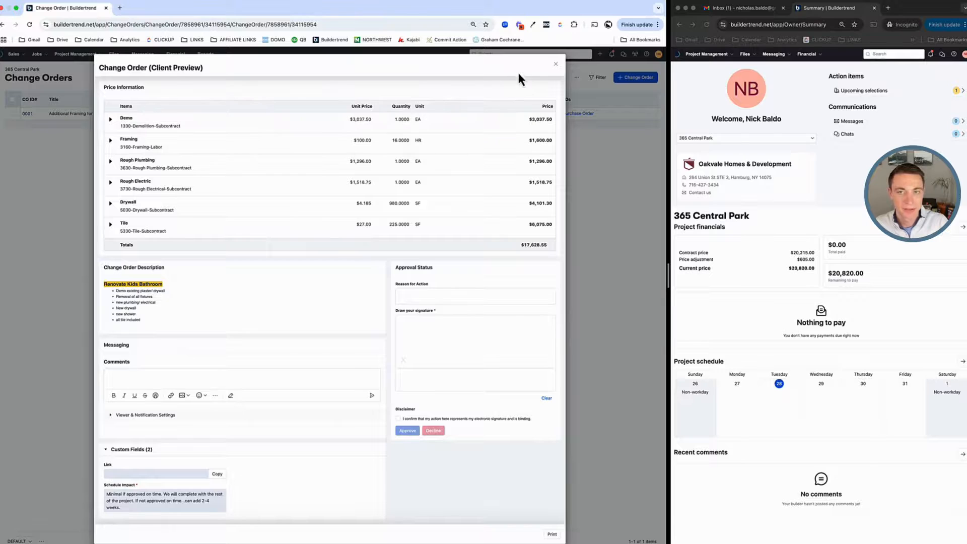
{"action": "left_click", "coordinate": [557, 65]}
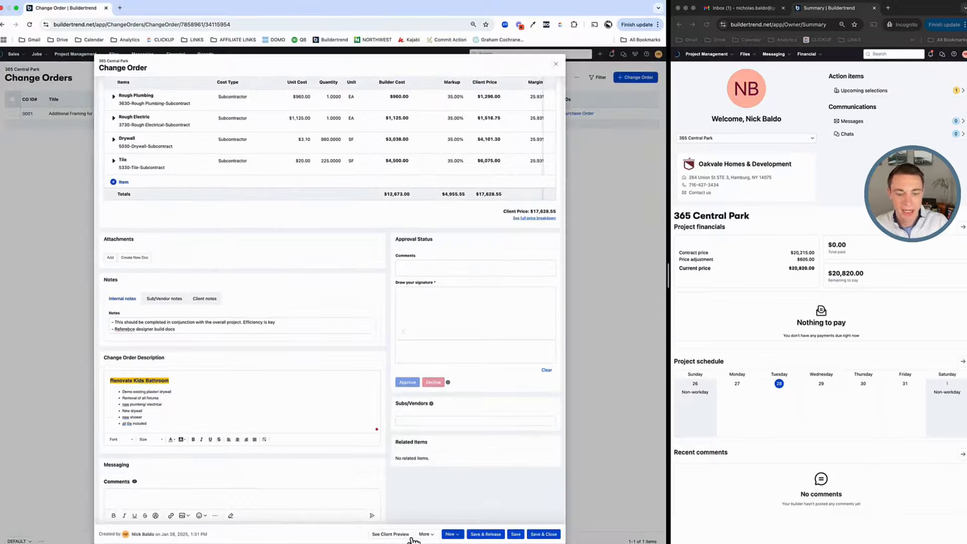
Release the saved change order to the client and refresh the Gmail inbox in the other browser window for the notification
{"action": "left_click", "coordinate": [486, 535]}
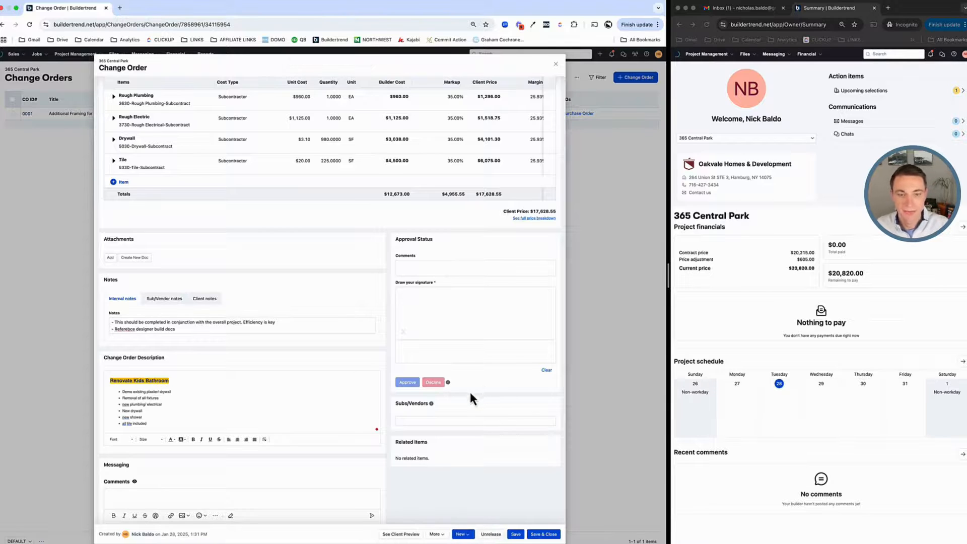
{"action": "left_click", "coordinate": [732, 8]}
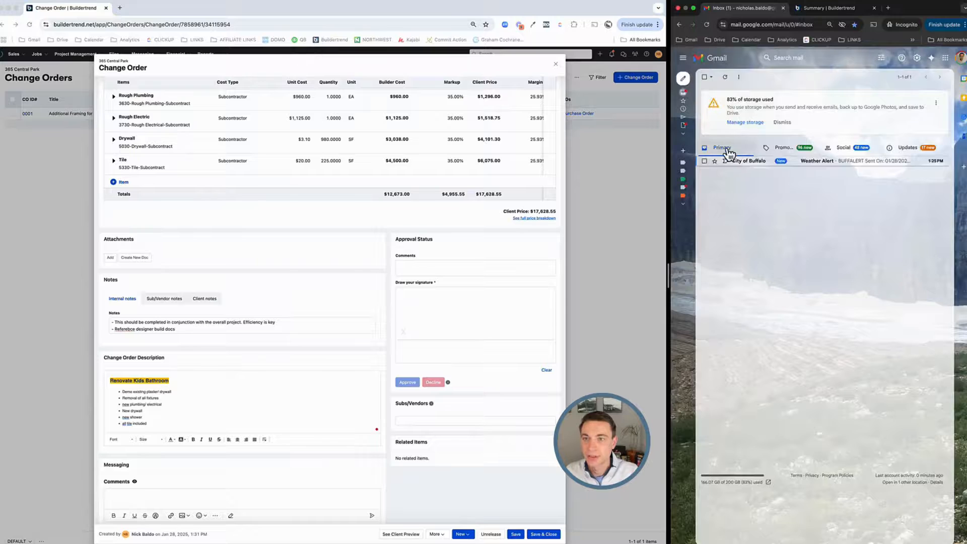
{"action": "left_click", "coordinate": [708, 25]}
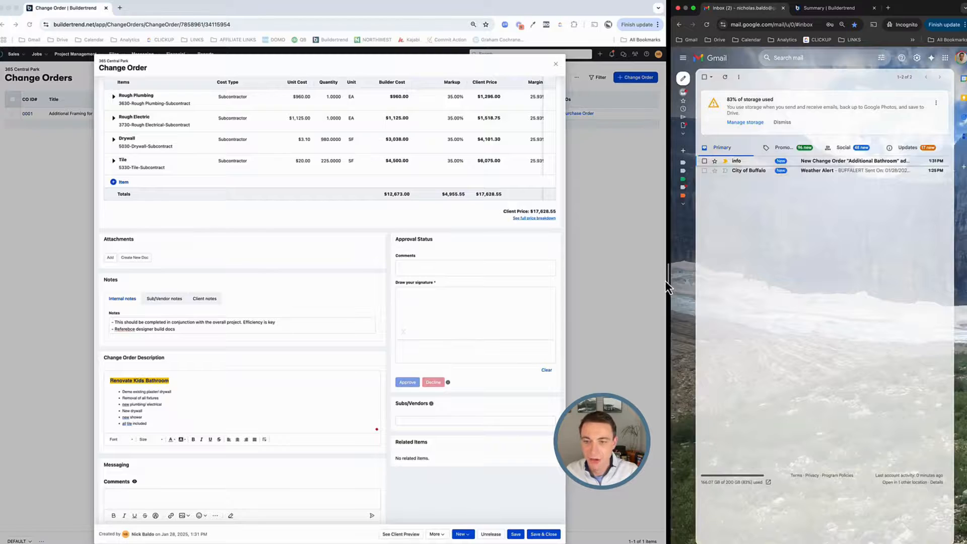
Adjust the split between the two browser windows and close the released change order to return to the change orders list
{"action": "left_click_drag", "start_coordinate": [667, 279], "coordinate": [688, 277]}
{"action": "scroll", "coordinate": [295, 320], "scroll_direction": "up", "scroll_amount": 5}
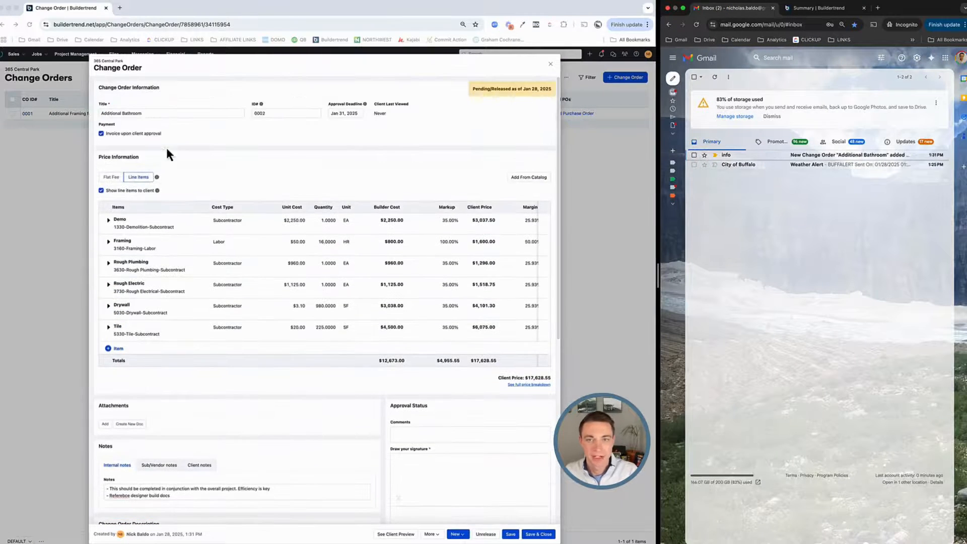
{"action": "left_click", "coordinate": [550, 64]}
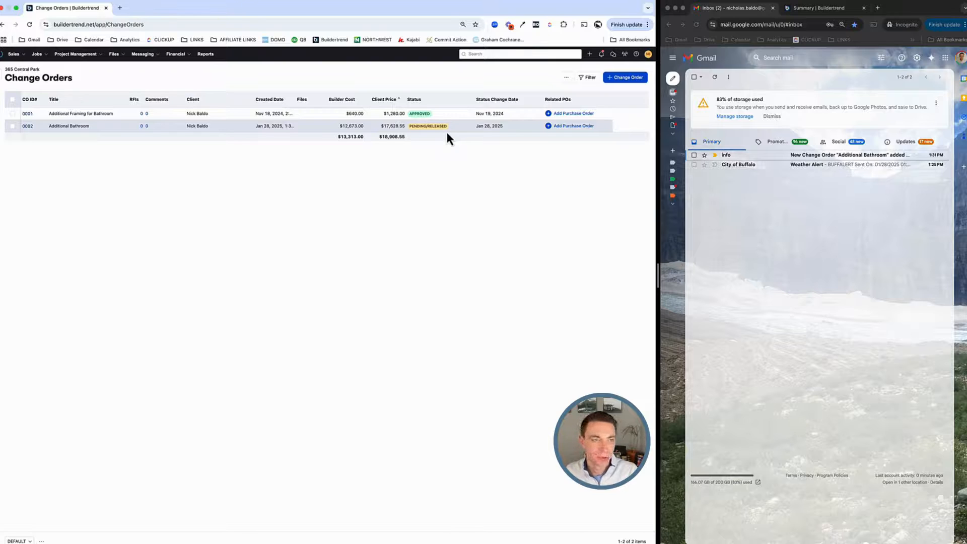
Open the job's Job Costing Budget in a separate browser tab and switch to it
{"action": "left_click", "coordinate": [175, 54]}
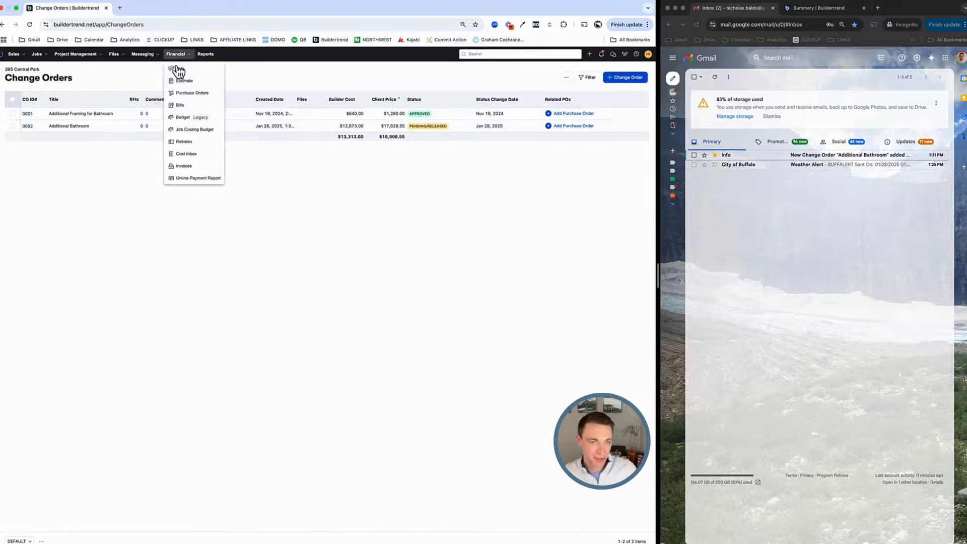
{"action": "left_click", "coordinate": [194, 132], "text": "super"}
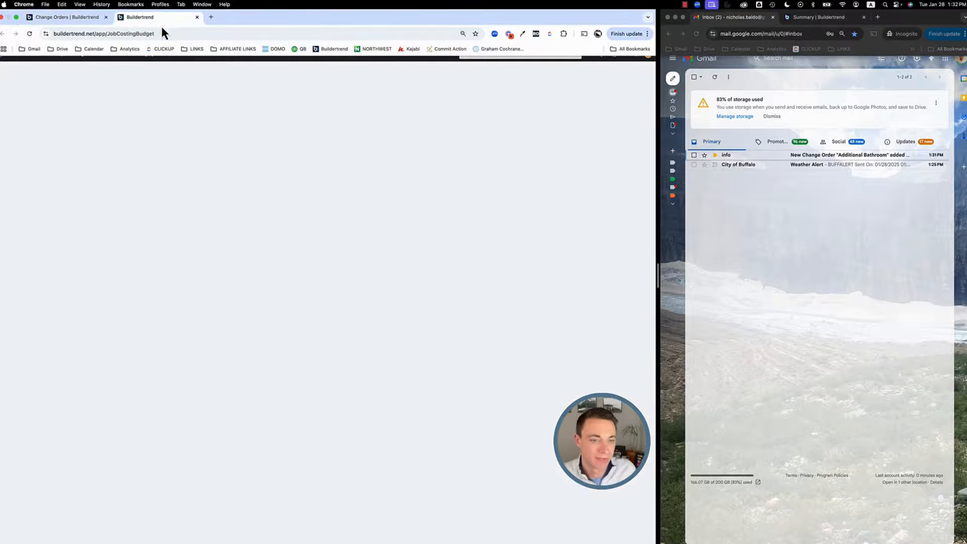
{"action": "left_click", "coordinate": [162, 22]}
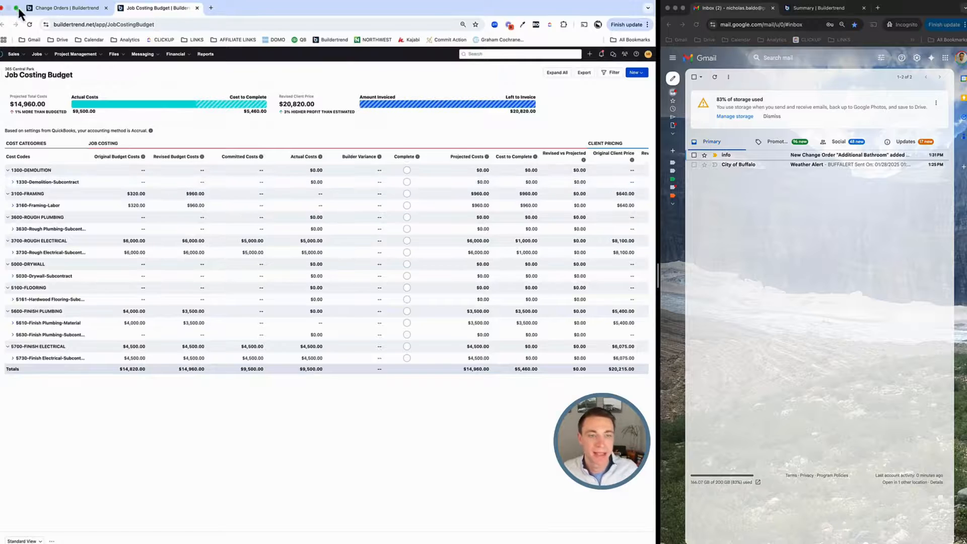
Return to the change orders list, widen the Gmail window, and open the new change order email and its full details as the client
{"action": "left_click", "coordinate": [54, 10]}
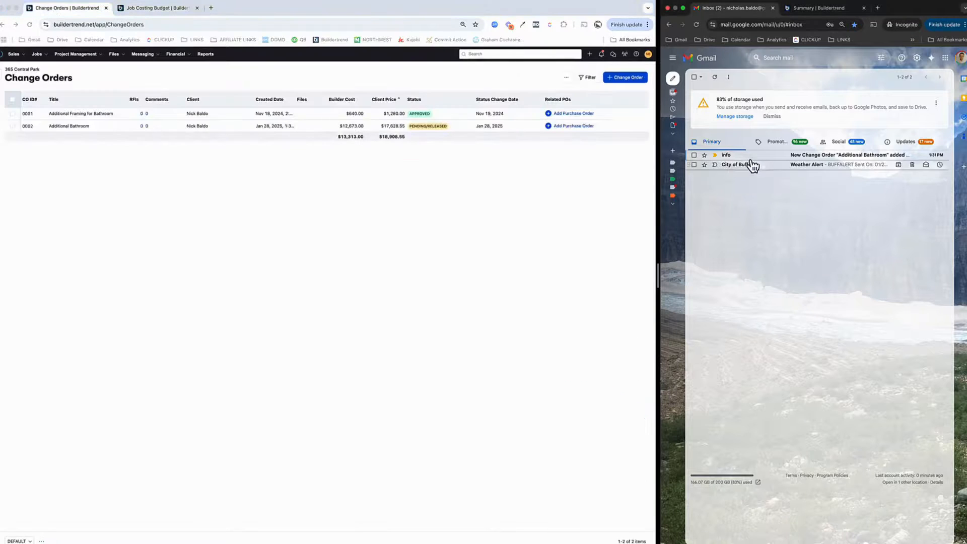
{"action": "left_click_drag", "start_coordinate": [658, 271], "coordinate": [520, 267]}
{"action": "left_click", "coordinate": [602, 142]}
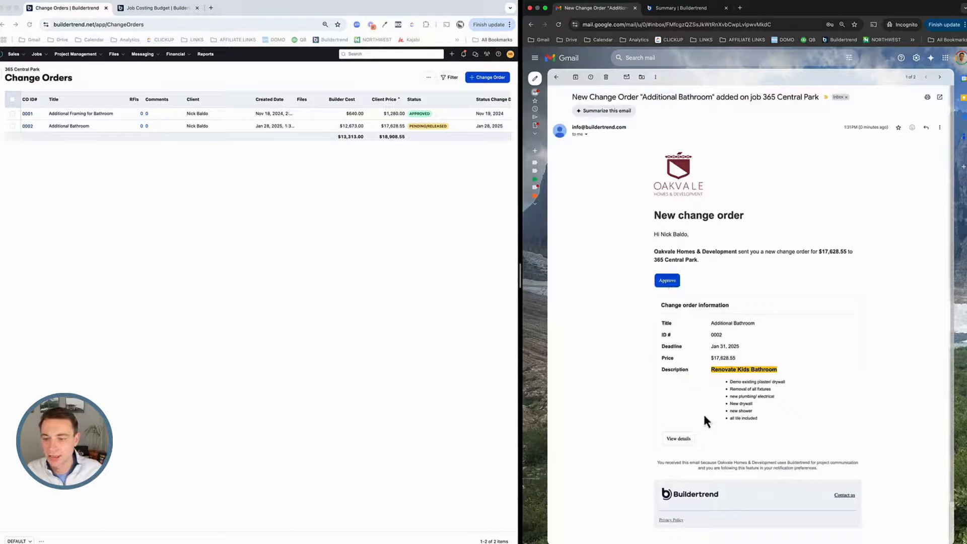
{"action": "left_click", "coordinate": [680, 440]}
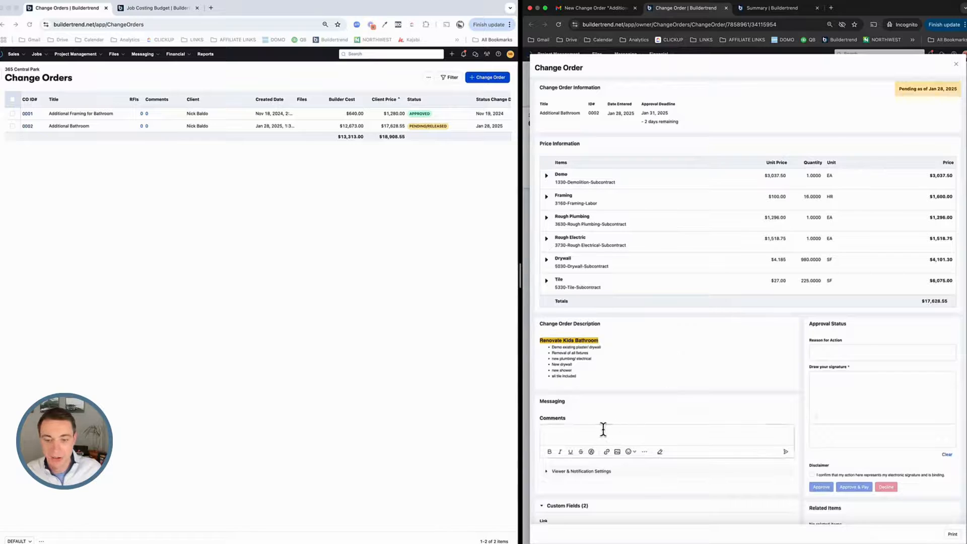
Post the client comment "Hey...does this include grout?" on the Additional Bathroom change order
{"action": "left_click", "coordinate": [573, 432]}
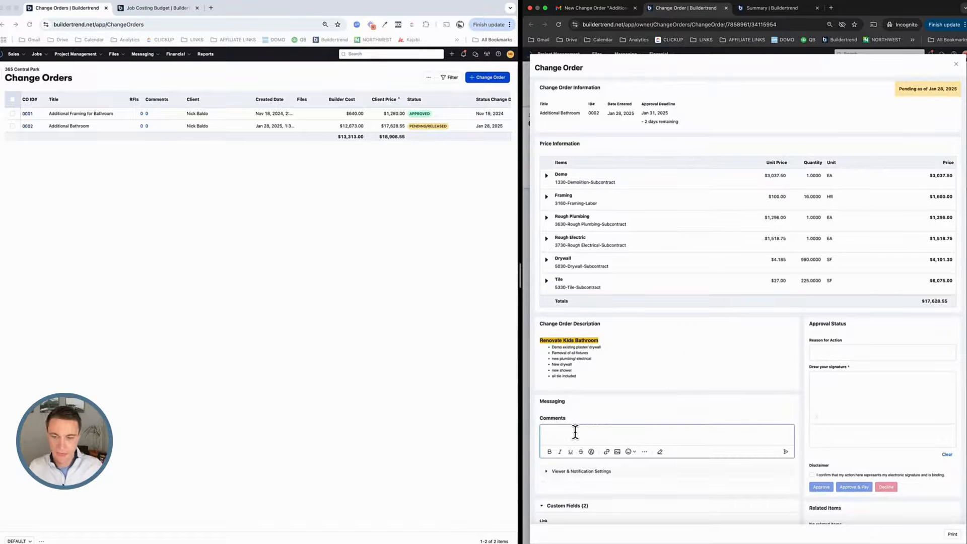
{"action": "type", "text": "Hey...does this i"}
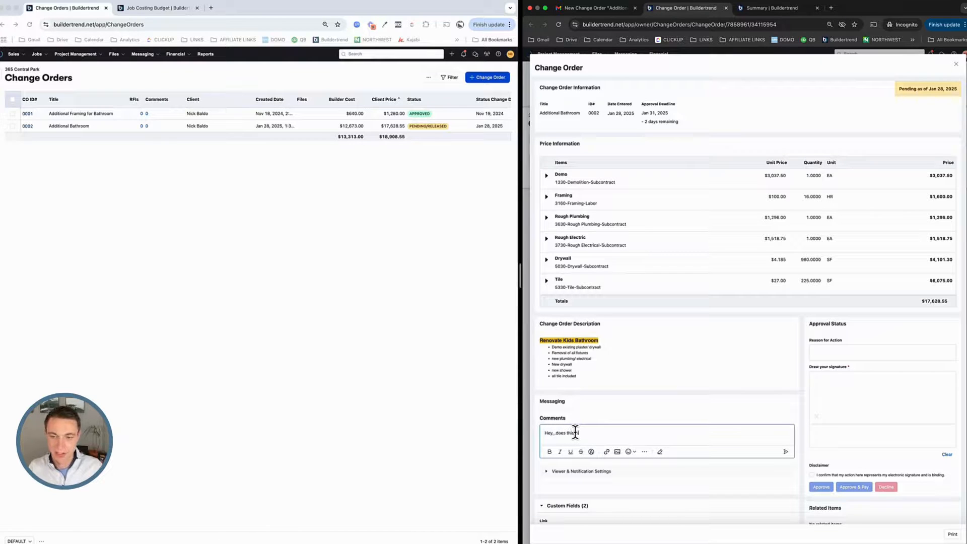
{"action": "type", "text": "nclude grout?"}
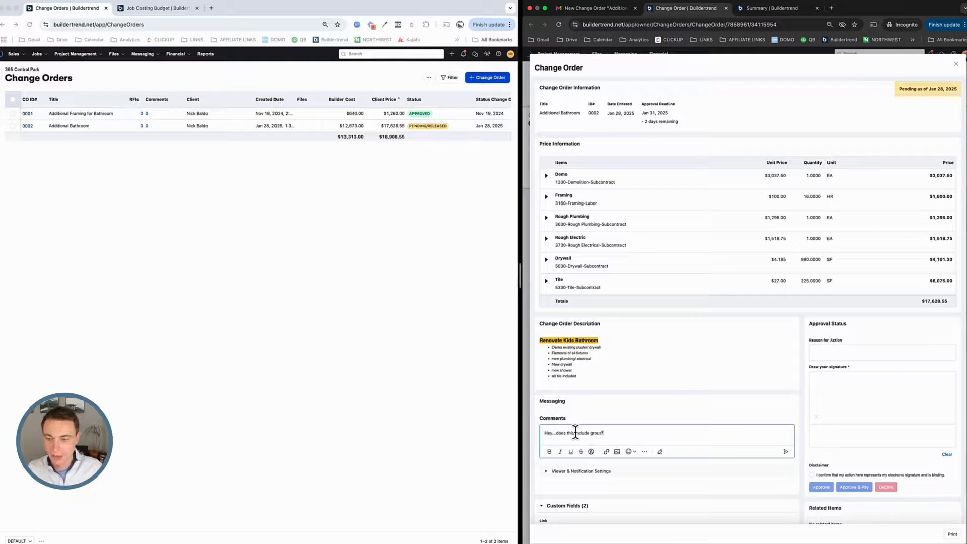
{"action": "left_click", "coordinate": [786, 453]}
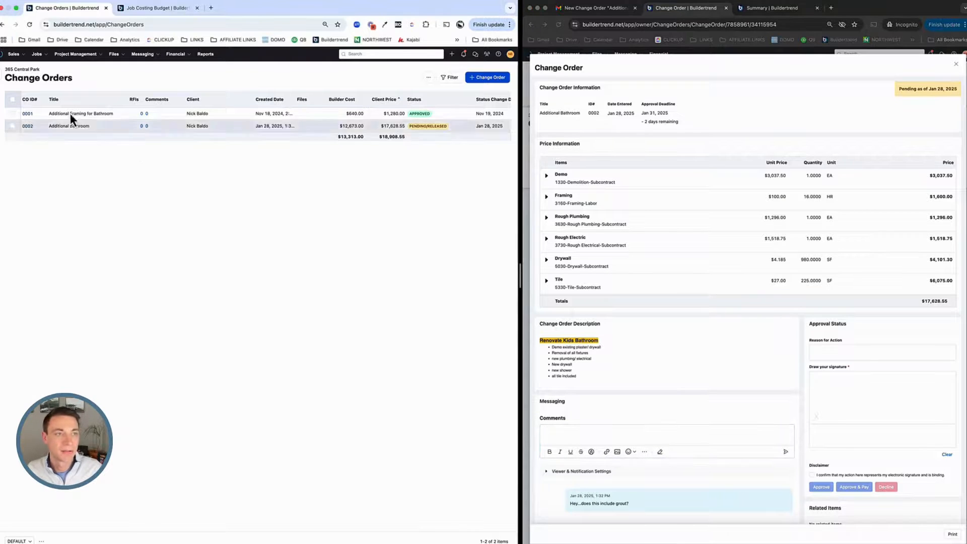
Refresh the builder's change orders list and reply "Yes! All inclusive!" to the client's comment on Additional Bathroom
{"action": "left_click", "coordinate": [29, 25]}
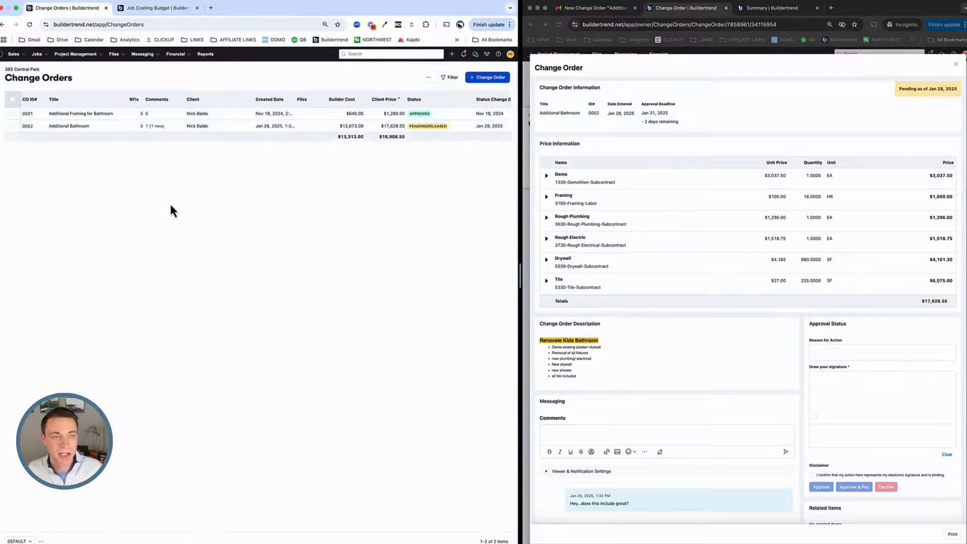
{"action": "left_click", "coordinate": [156, 126]}
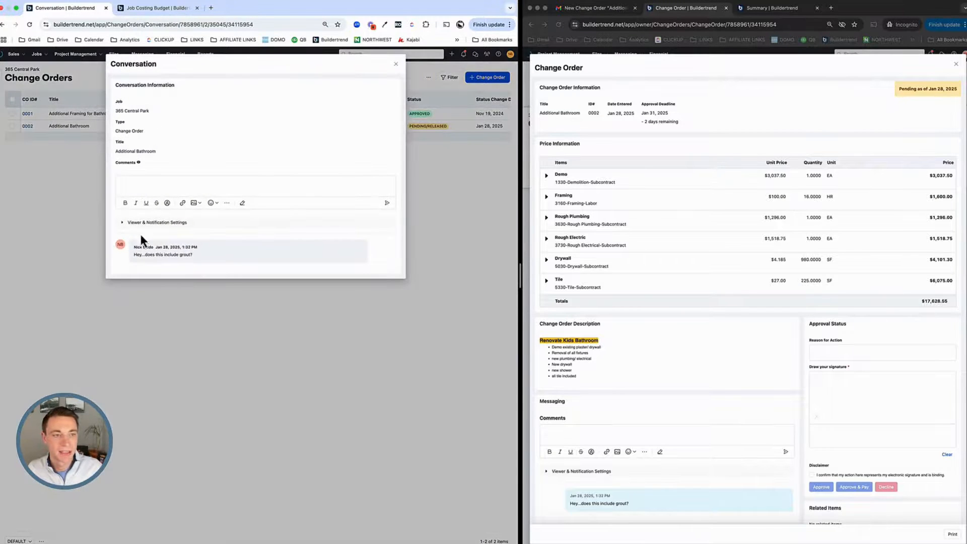
{"action": "left_click", "coordinate": [150, 183]}
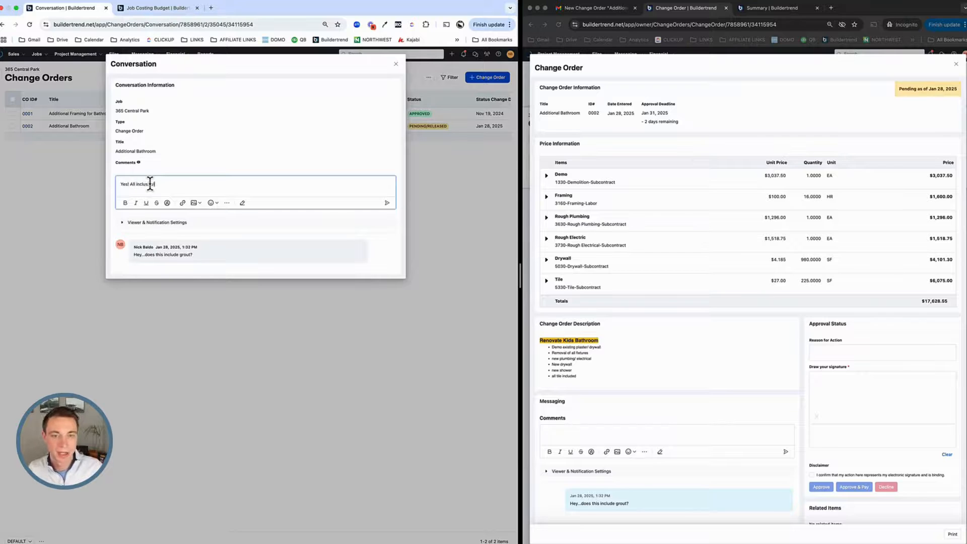
{"action": "type", "text": "Yes! All inclusive!"}
{"action": "left_click", "coordinate": [387, 202]}
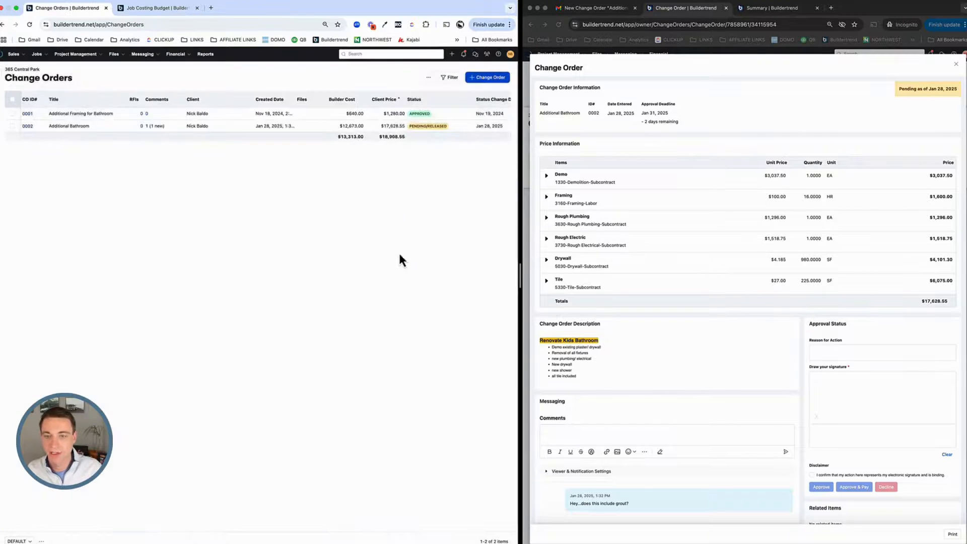
Reload the client's view of the change order and check the comments for the builder's reply
{"action": "left_click", "coordinate": [557, 24]}
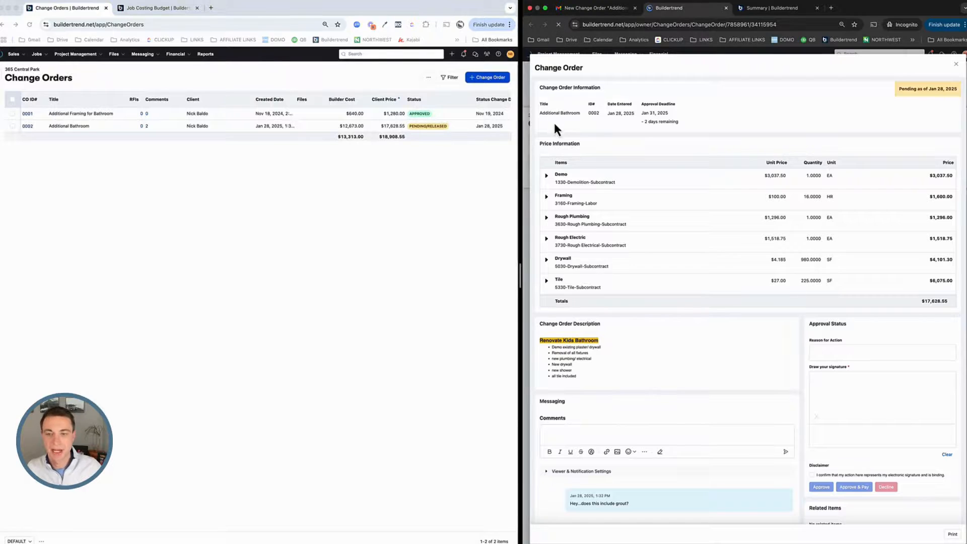
{"action": "scroll", "coordinate": [626, 383], "scroll_direction": "down", "scroll_amount": 3}
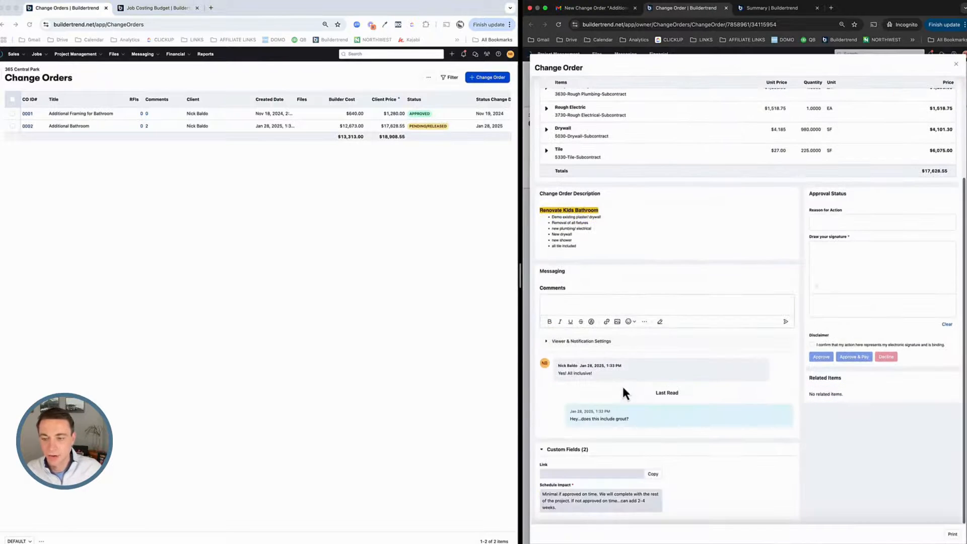
{"action": "scroll", "coordinate": [585, 363], "scroll_direction": "up", "scroll_amount": 2}
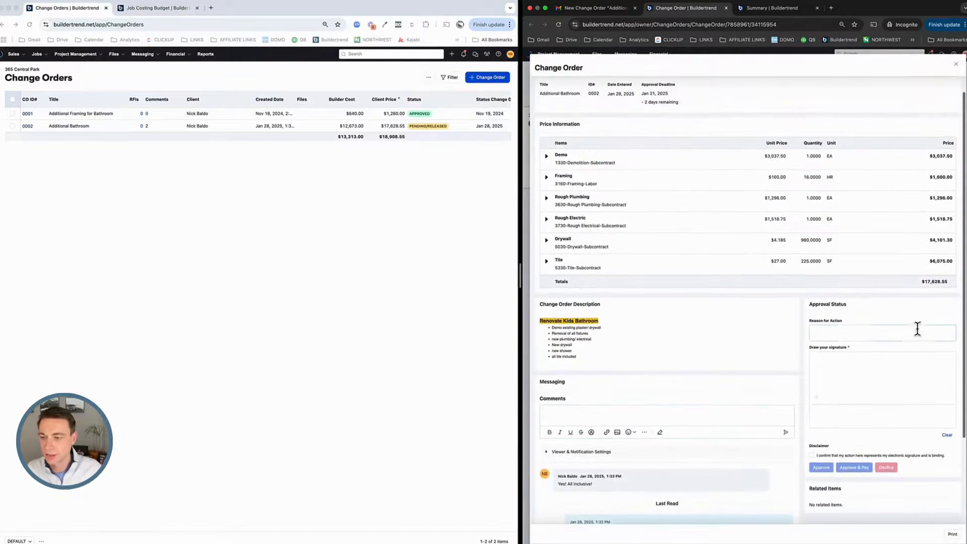
Accept the signature disclaimer, sign the Additional Bathroom change order as the client, and approve it without payment
{"action": "left_click", "coordinate": [859, 337]}
{"action": "scroll", "coordinate": [842, 357], "scroll_direction": "down", "scroll_amount": 3}
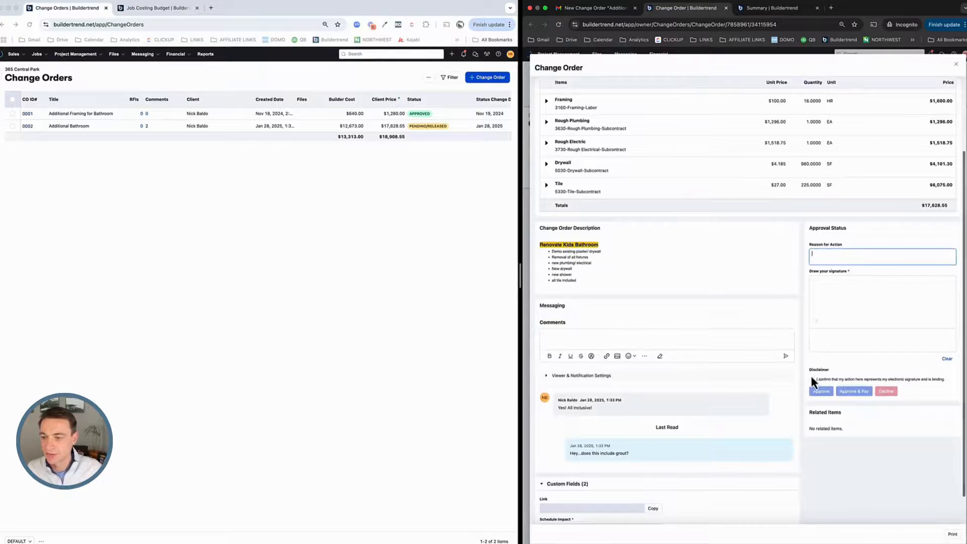
{"action": "left_click", "coordinate": [812, 379]}
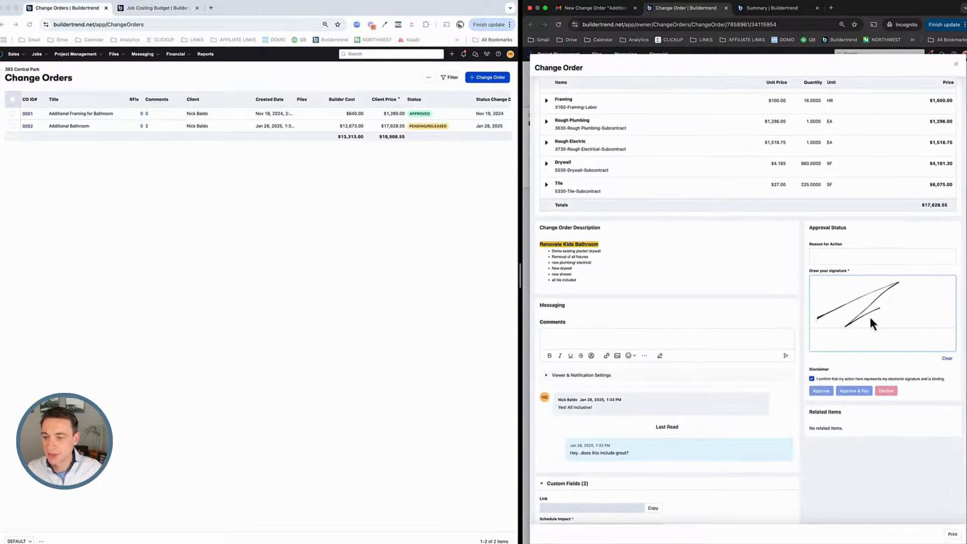
{"action": "left_click_drag", "start_coordinate": [869, 315], "coordinate": [886, 315]}
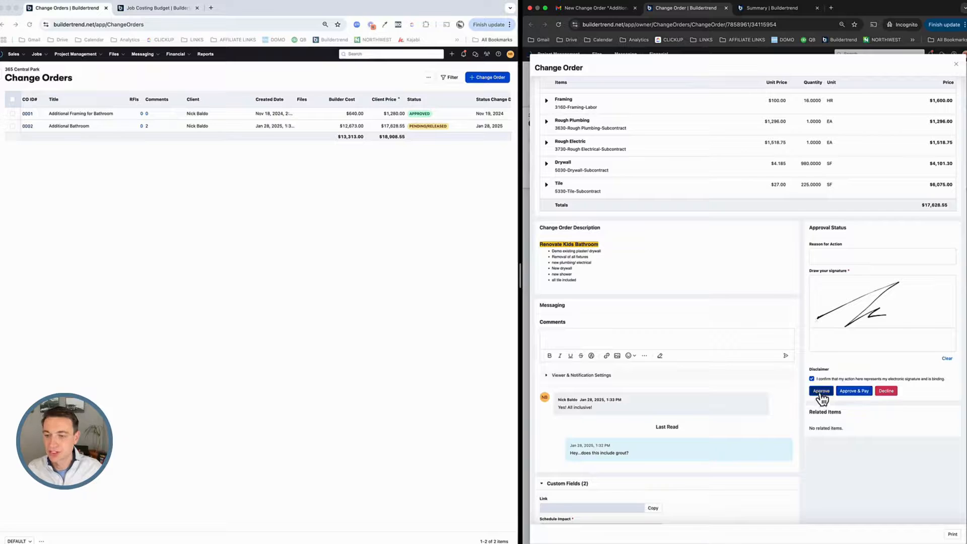
{"action": "left_click", "coordinate": [820, 392]}
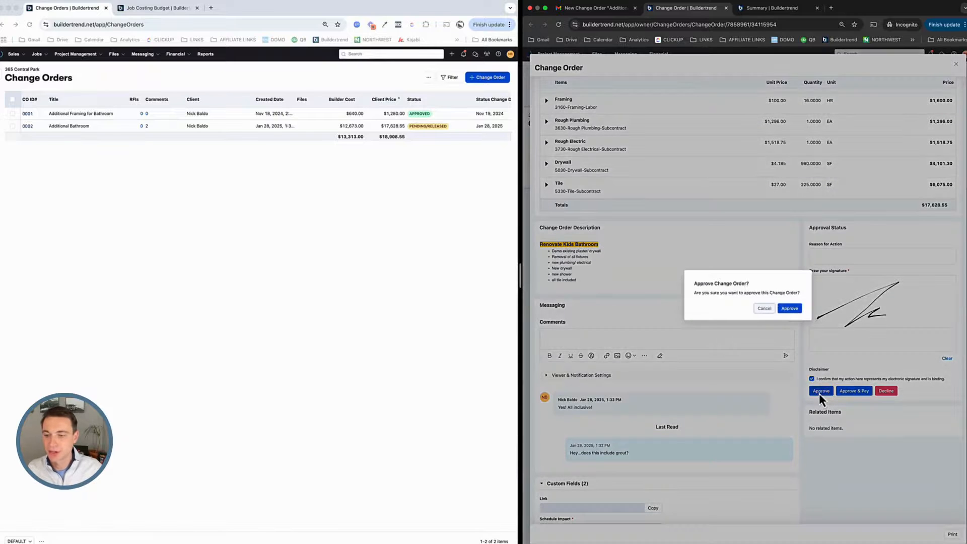
{"action": "left_click", "coordinate": [788, 308]}
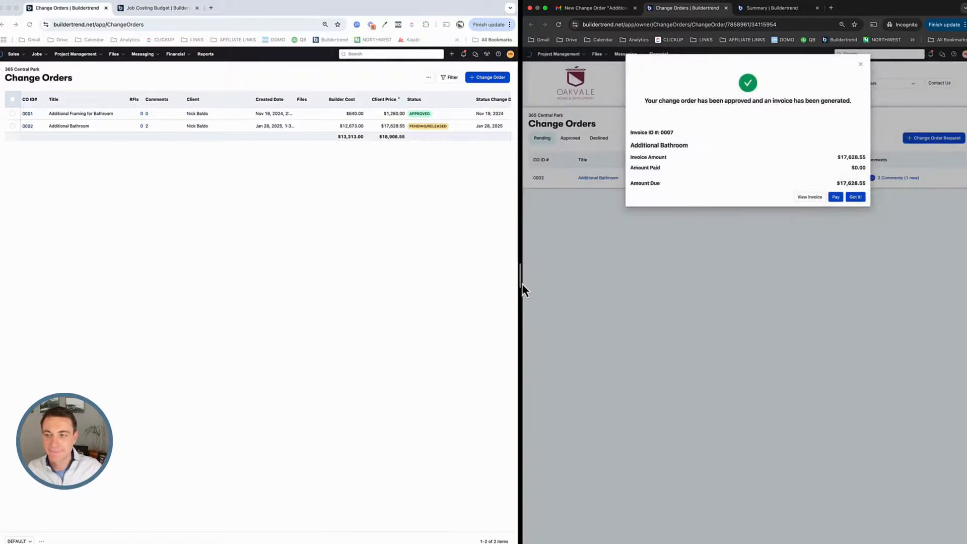
Adjust the split between the two browser windows and refresh the builder's change orders list to check the approval status
{"action": "left_click_drag", "start_coordinate": [520, 285], "coordinate": [489, 282]}
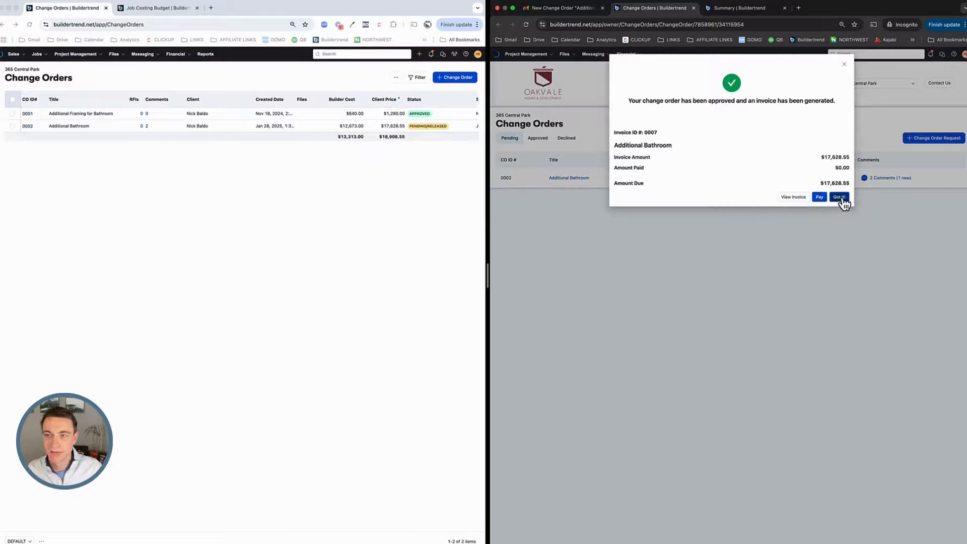
{"action": "left_click", "coordinate": [366, 222]}
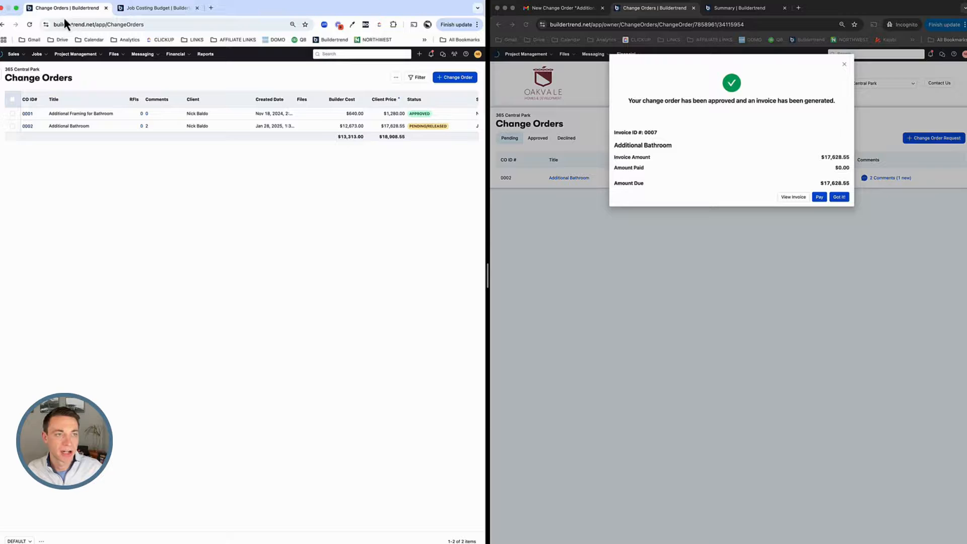
{"action": "left_click", "coordinate": [28, 27]}
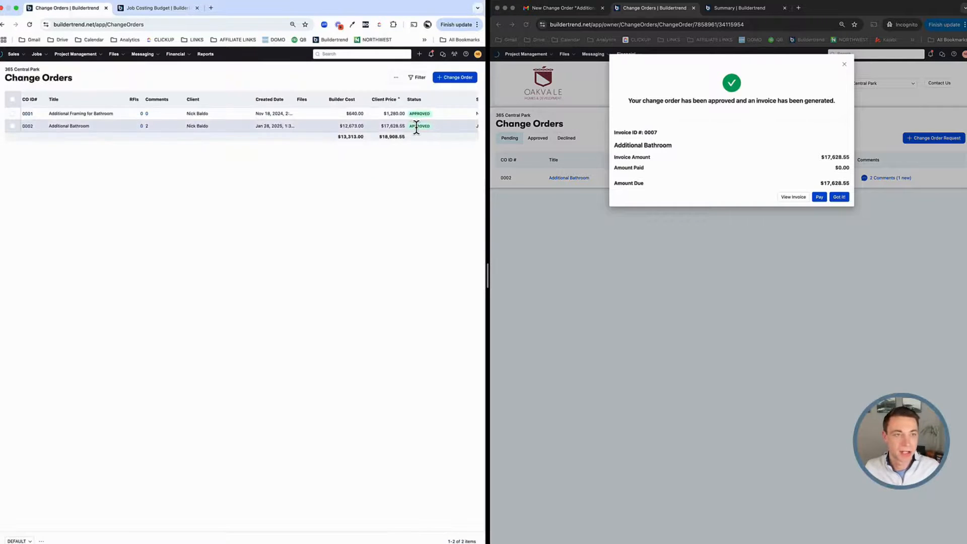
Open the job's invoices in a tab beside Change Orders, review the Additional Bathroom invoice's line items, and close the invoice
{"action": "mouse_move", "coordinate": [175, 54]}
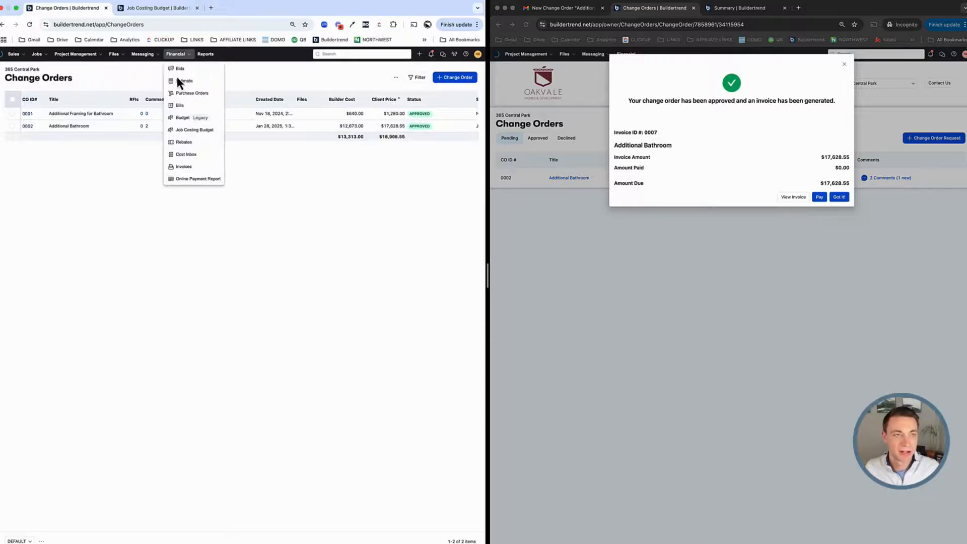
{"action": "left_click", "coordinate": [183, 167]}
{"action": "left_click_drag", "start_coordinate": [243, 11], "coordinate": [158, 14]}
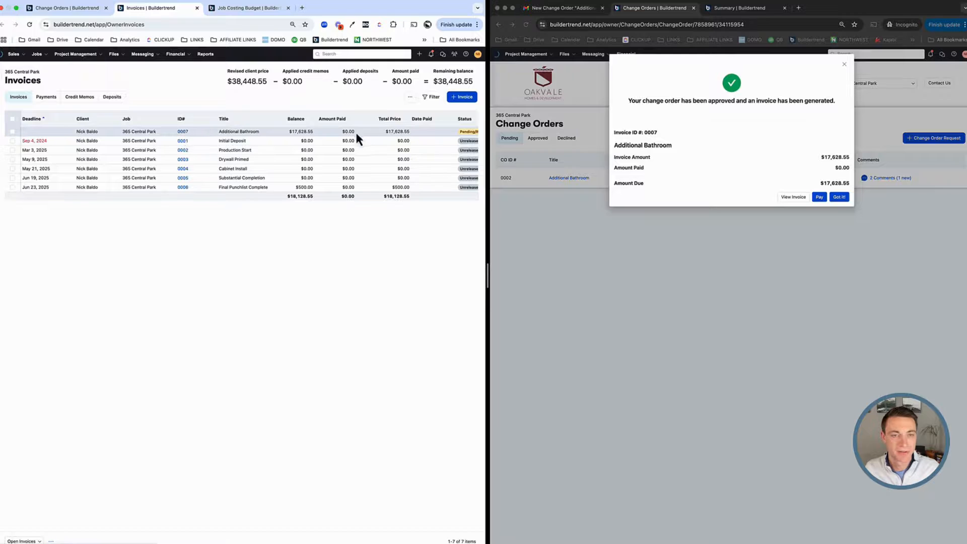
{"action": "left_click", "coordinate": [183, 133]}
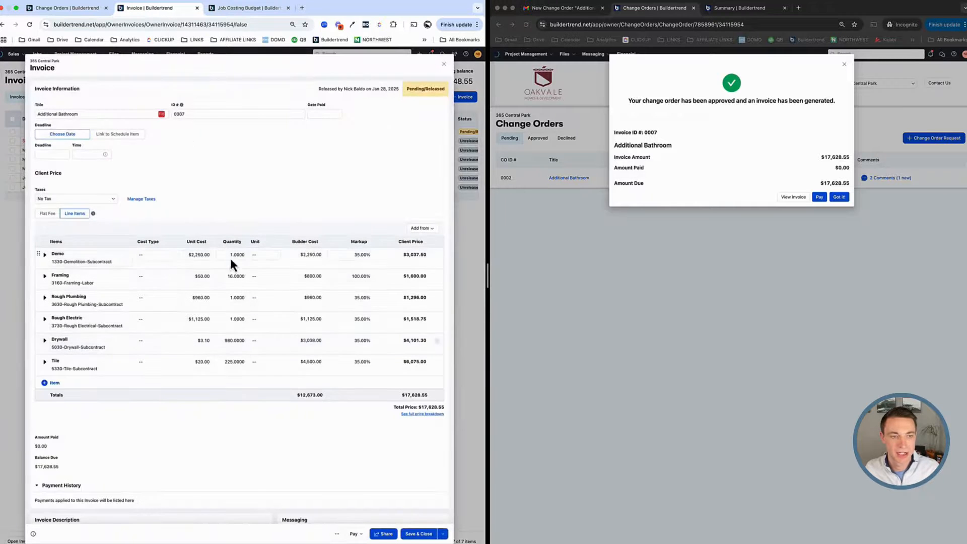
{"action": "left_click", "coordinate": [446, 65]}
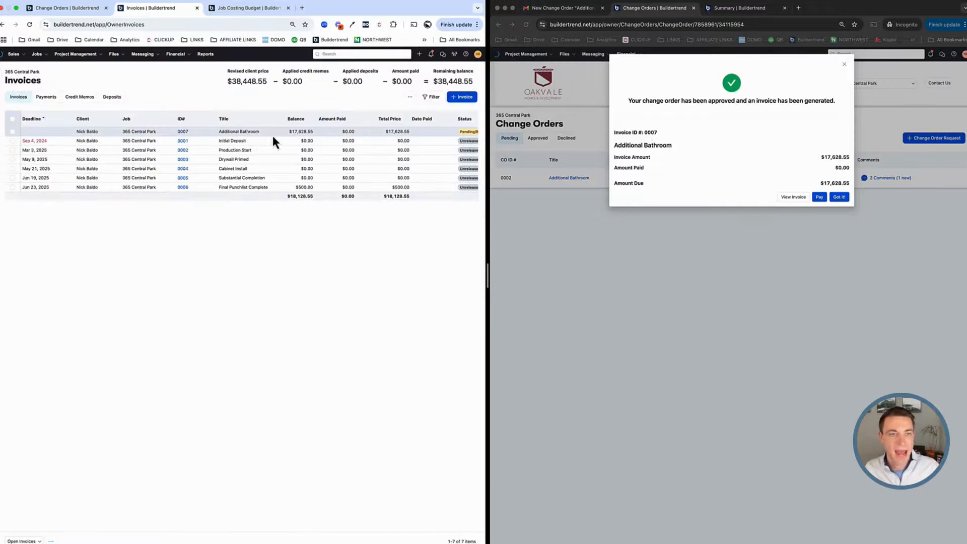
Set the Additional Bathroom invoice's deadline to Jan 31, 2025 and save the invoice
{"action": "left_click", "coordinate": [183, 132]}
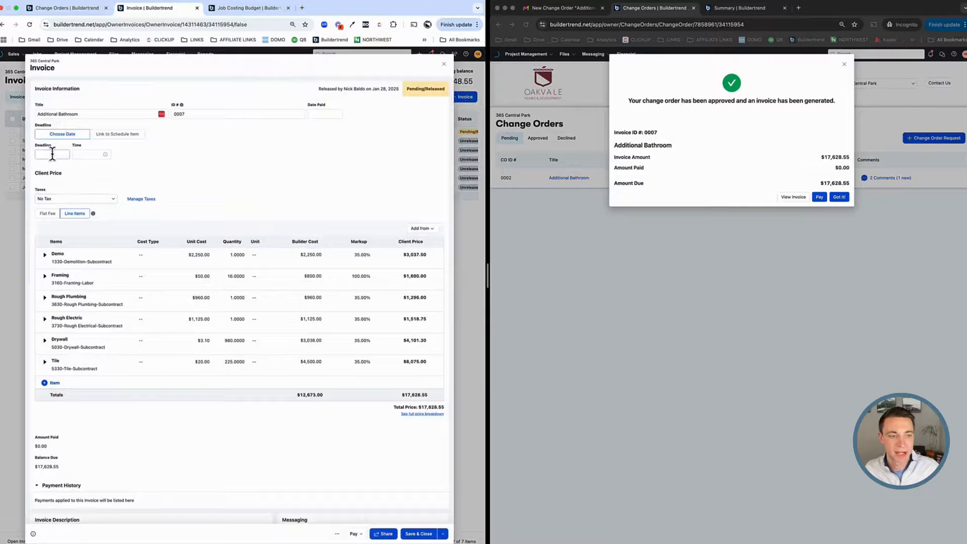
{"action": "left_click", "coordinate": [56, 155]}
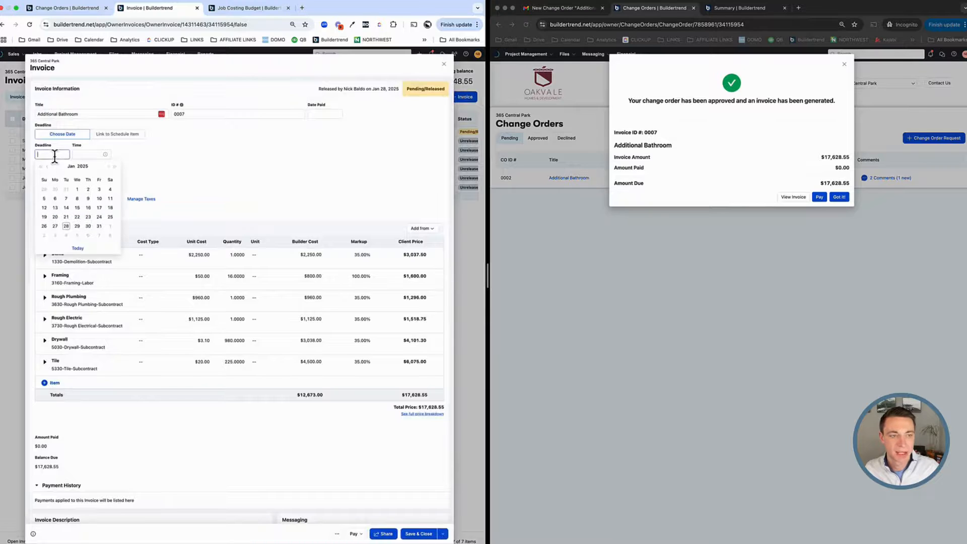
{"action": "left_click", "coordinate": [104, 225]}
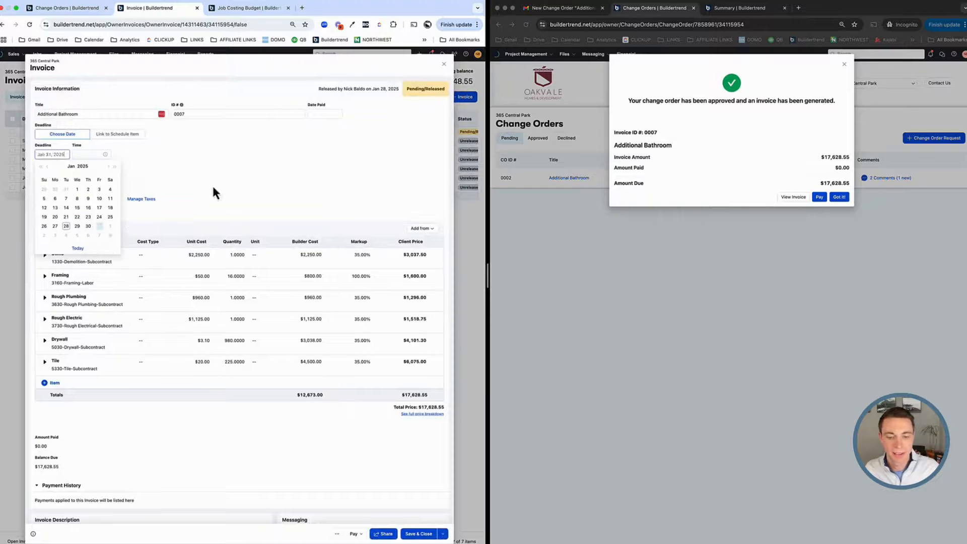
{"action": "left_click", "coordinate": [429, 535]}
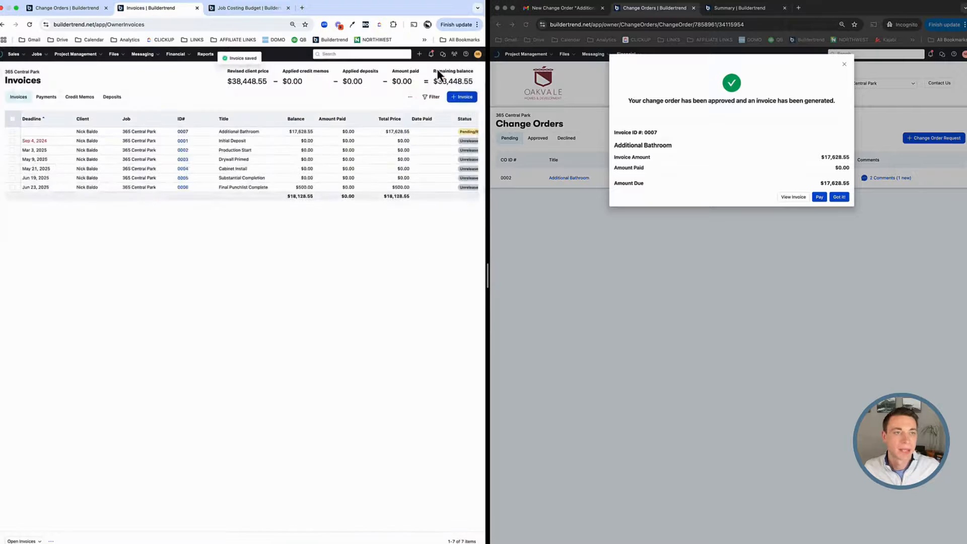
Switch to the Job Costing Budget, reload it, and examine the revised costs, projected costs and client pricing by cost code
{"action": "left_click", "coordinate": [74, 9]}
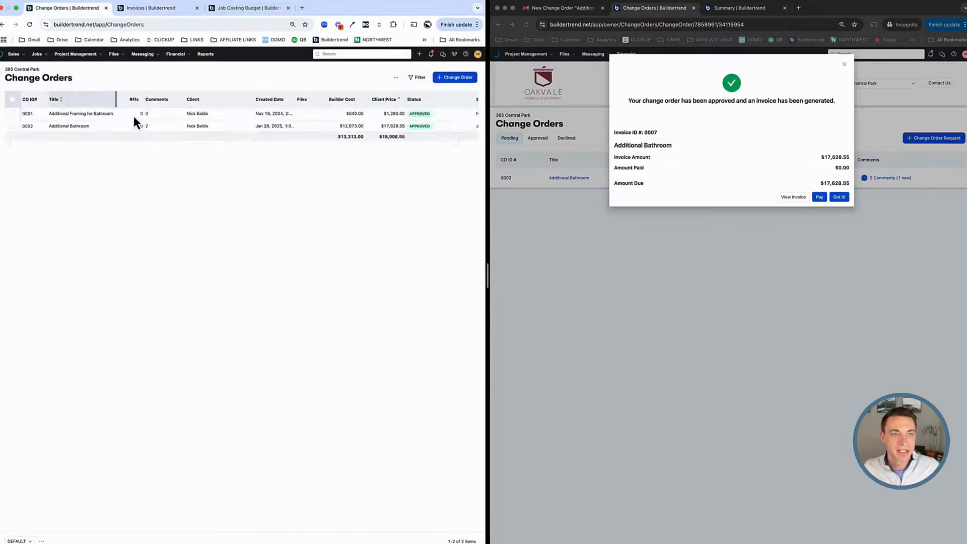
{"action": "left_click", "coordinate": [231, 9]}
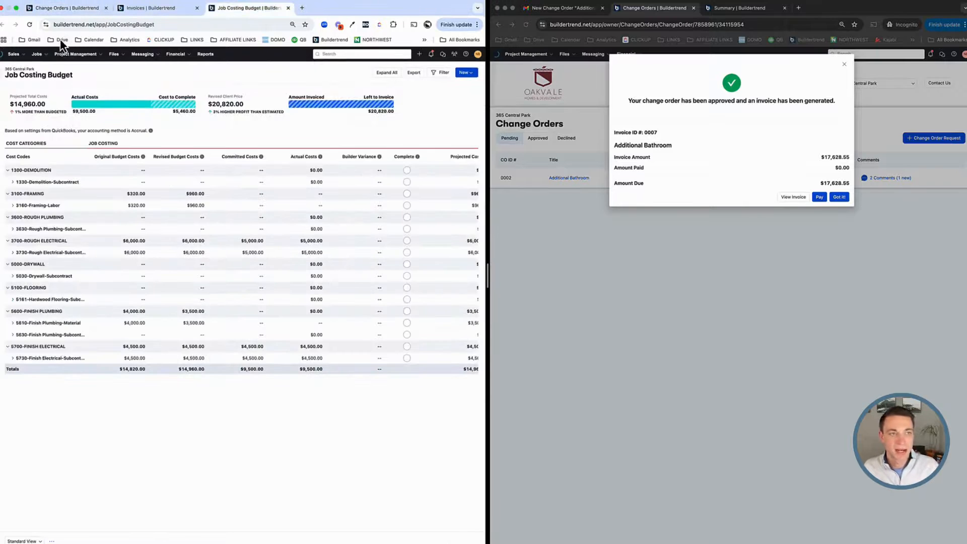
{"action": "left_click", "coordinate": [30, 27]}
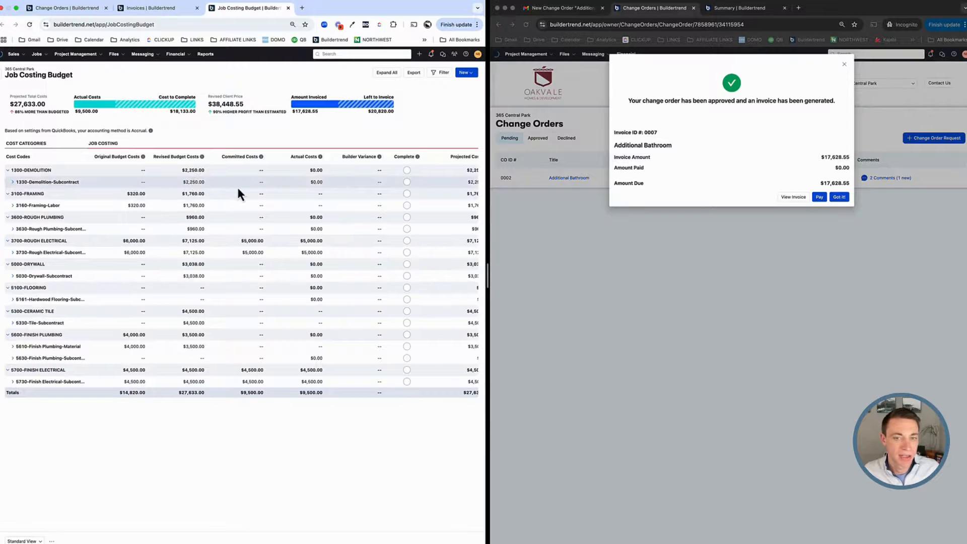
{"action": "scroll", "coordinate": [237, 186], "scroll_direction": "right", "scroll_amount": 10}
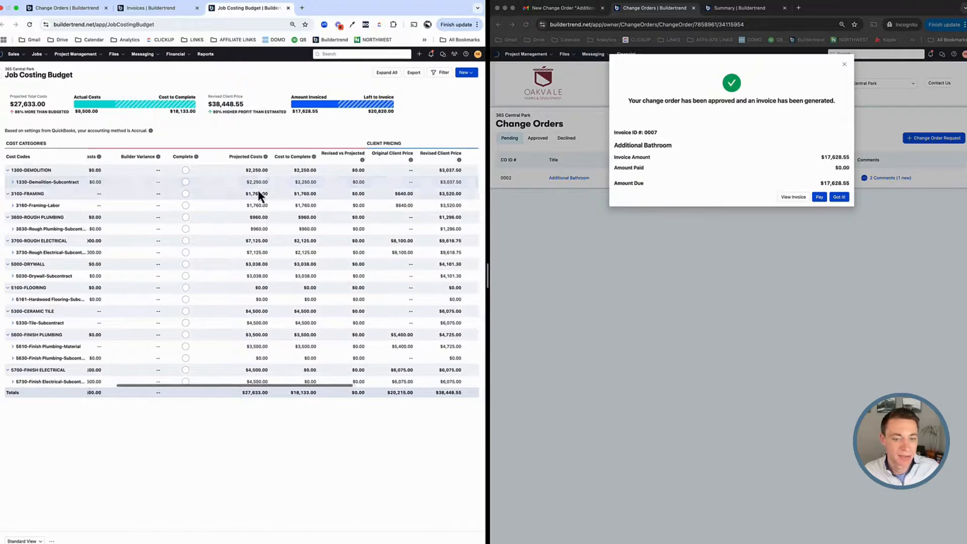
{"action": "scroll", "coordinate": [258, 190], "scroll_direction": "left", "scroll_amount": 3}
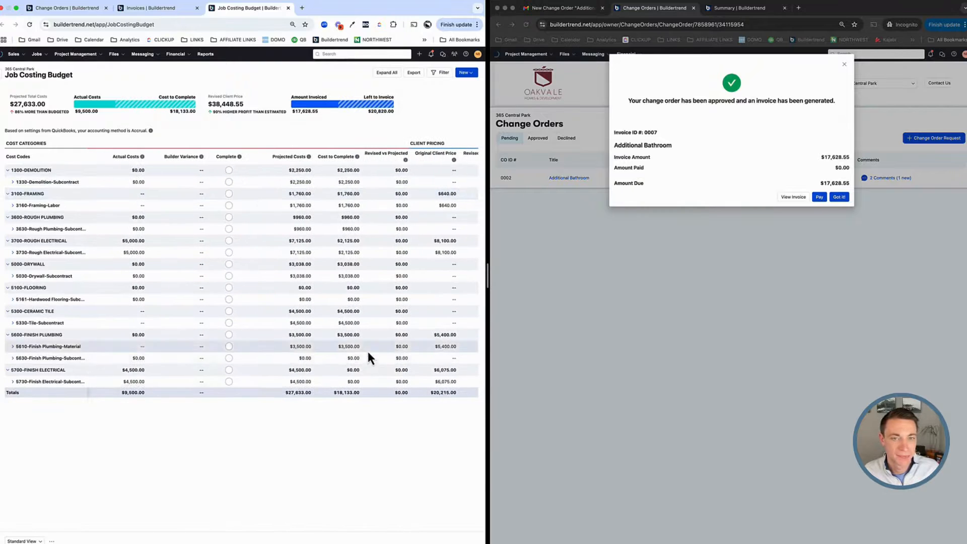
Compare the original and revised client pricing columns in the builder's Job Costing Budget
{"action": "scroll", "coordinate": [367, 349], "scroll_direction": "right", "scroll_amount": 5}
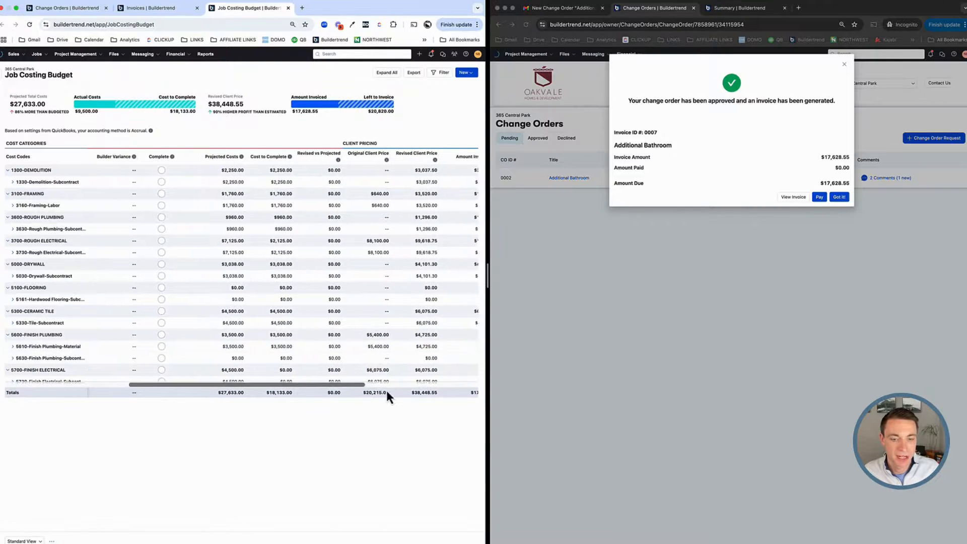
{"action": "scroll", "coordinate": [257, 305], "scroll_direction": "left", "scroll_amount": 5}
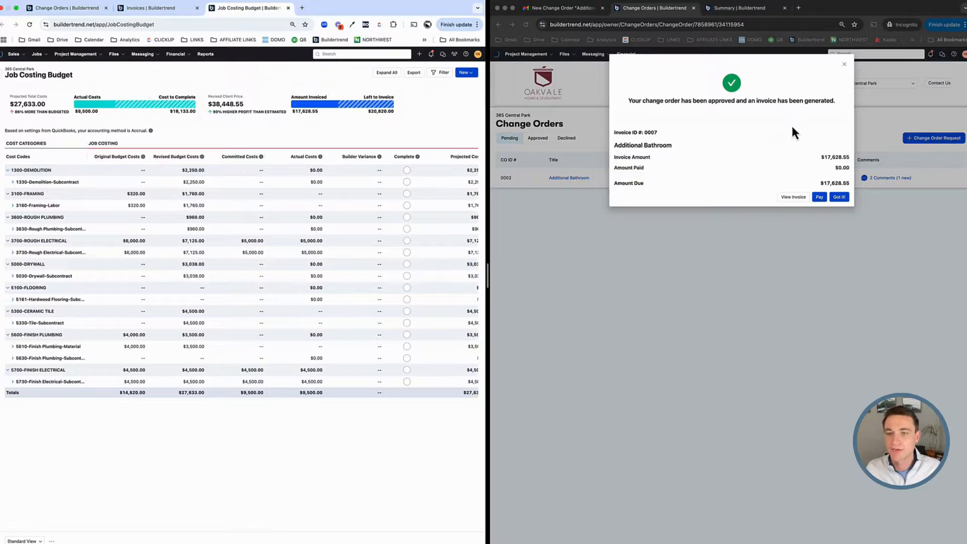
Dismiss the approval confirmation in the client portal, view the approved change orders, and go to the client's job summary
{"action": "left_click", "coordinate": [844, 64]}
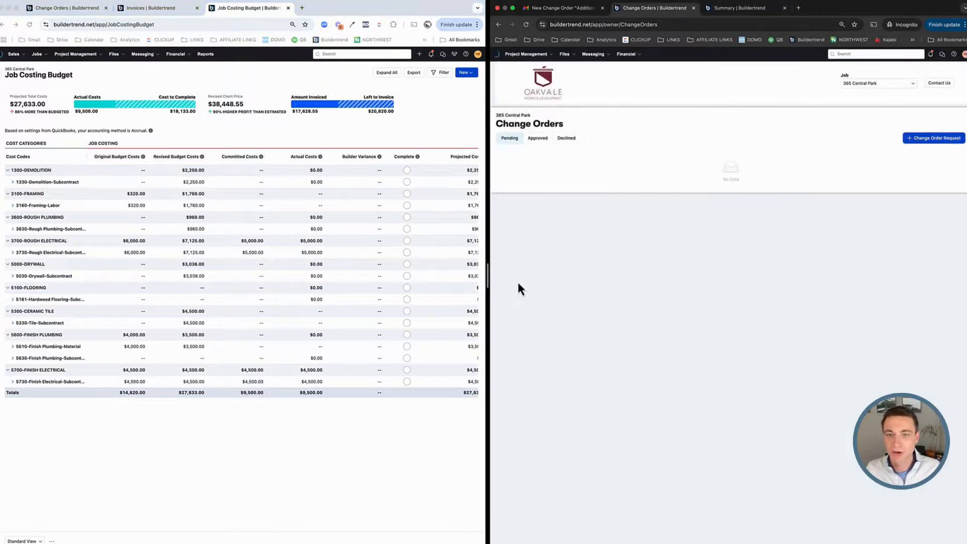
{"action": "left_click", "coordinate": [537, 139]}
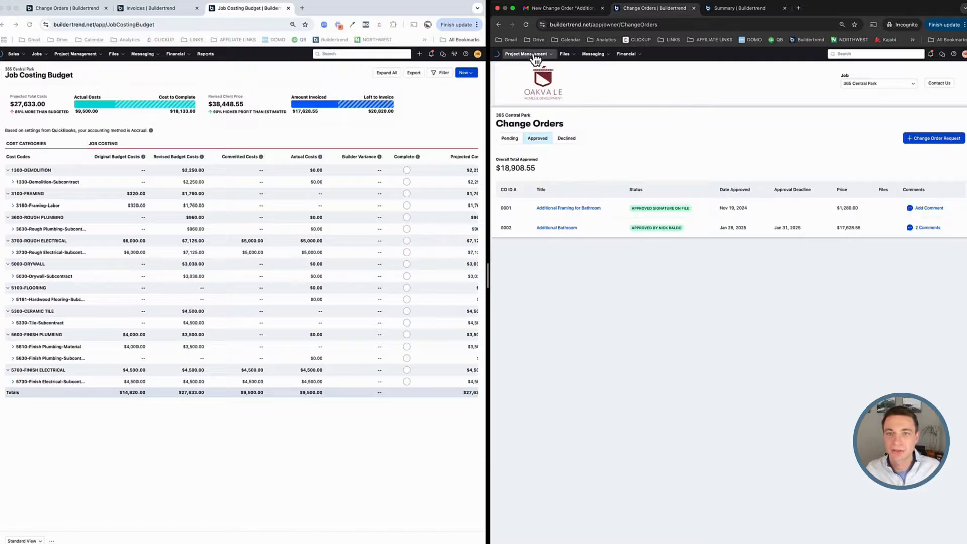
{"action": "left_click", "coordinate": [498, 55]}
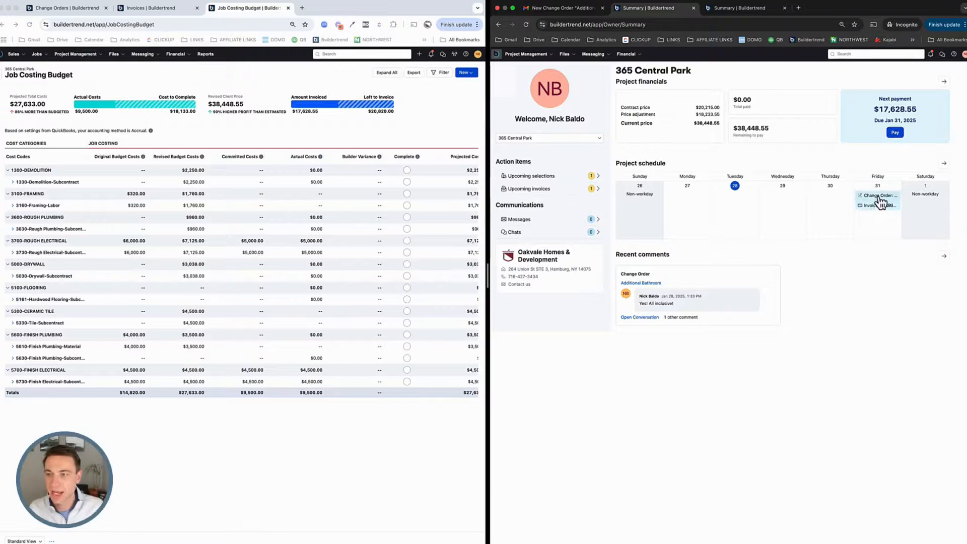
Open the Additional Bathroom invoice from the next payment, view its online payment form, and close both without paying
{"action": "left_click", "coordinate": [895, 132]}
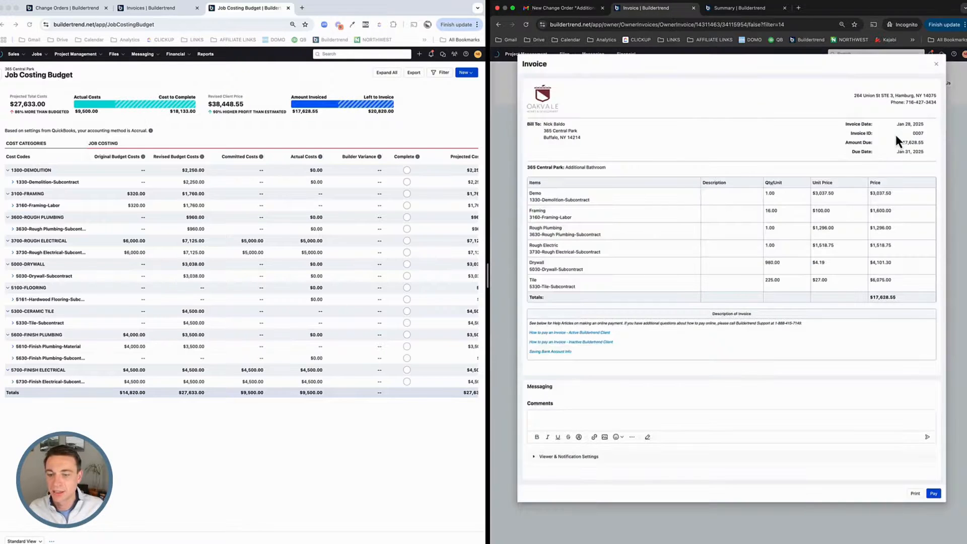
{"action": "left_click", "coordinate": [934, 494]}
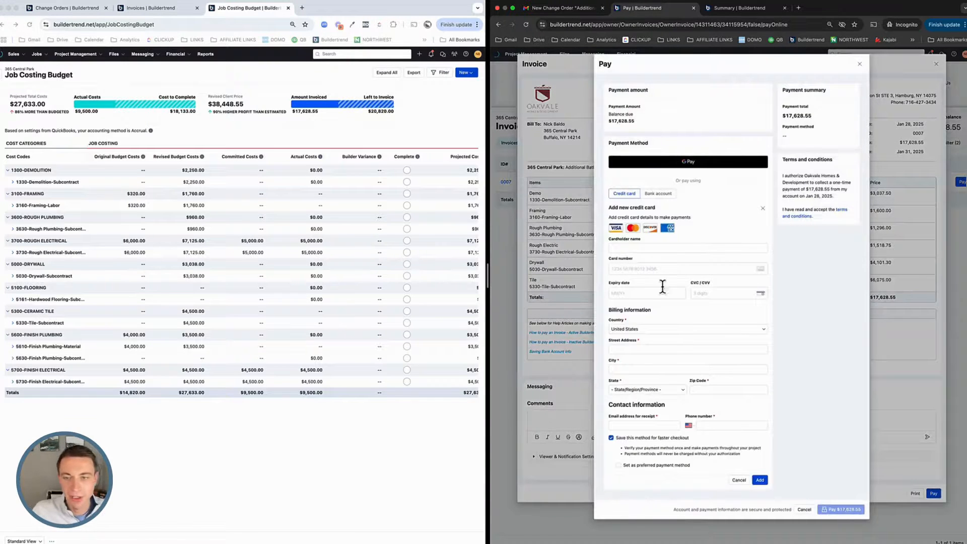
{"action": "left_click", "coordinate": [859, 64]}
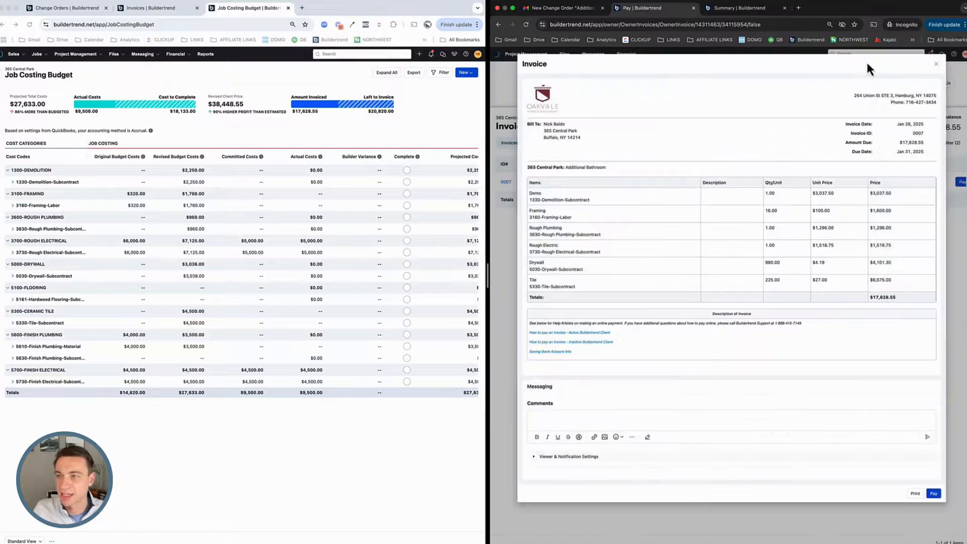
{"action": "left_click", "coordinate": [936, 67]}
Look through the 365 Central Park job's client and options settings, and open its client permissions for editing from the client portal
{"action": "left_click", "coordinate": [627, 54]}
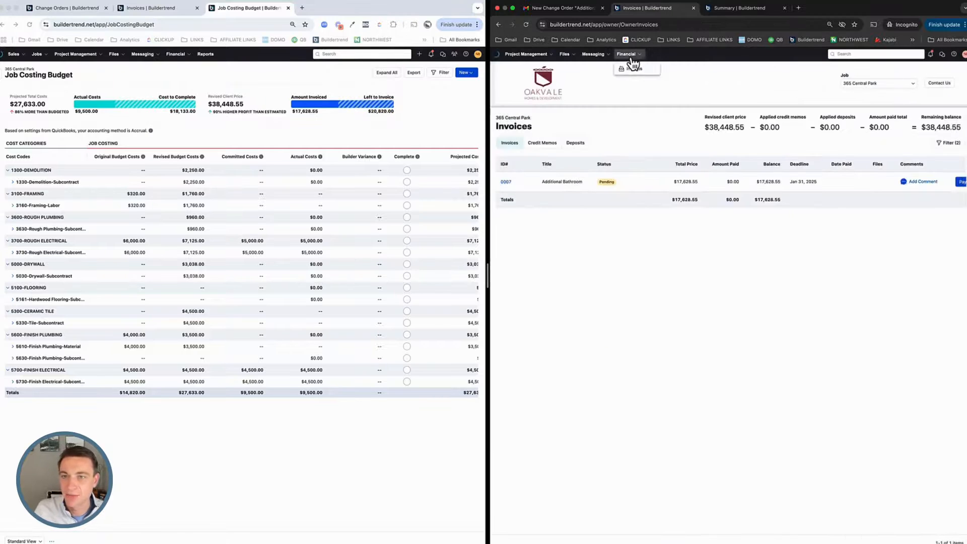
{"action": "left_click", "coordinate": [121, 112]}
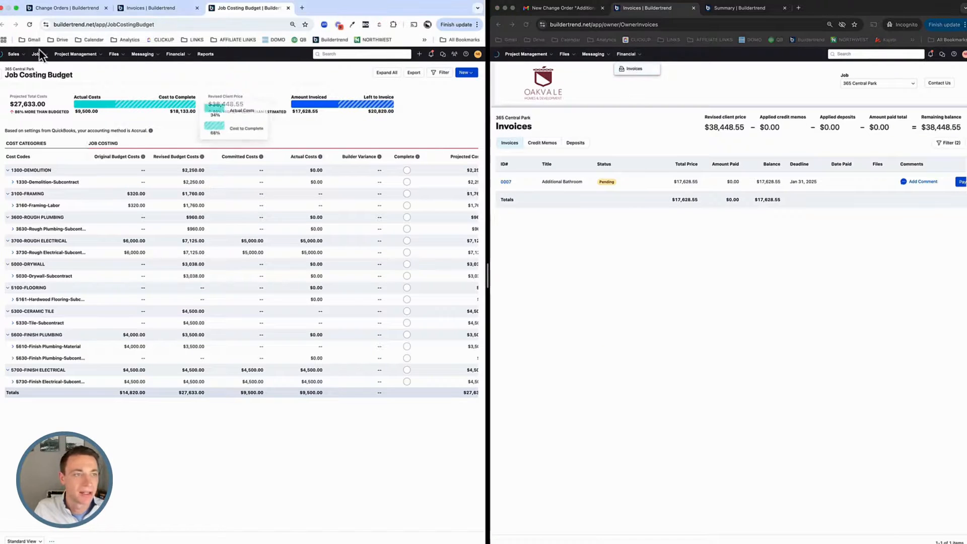
{"action": "left_click", "coordinate": [42, 57]}
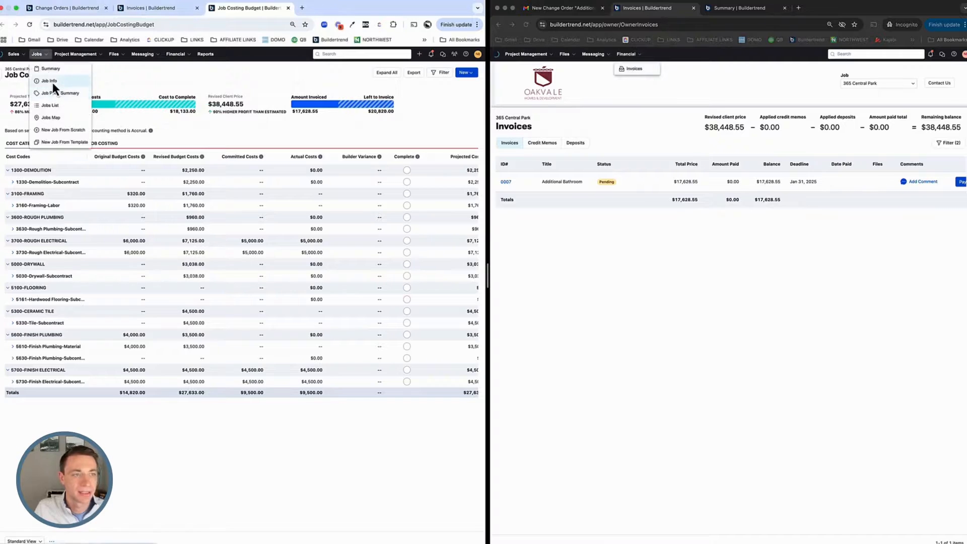
{"action": "left_click", "coordinate": [52, 82]}
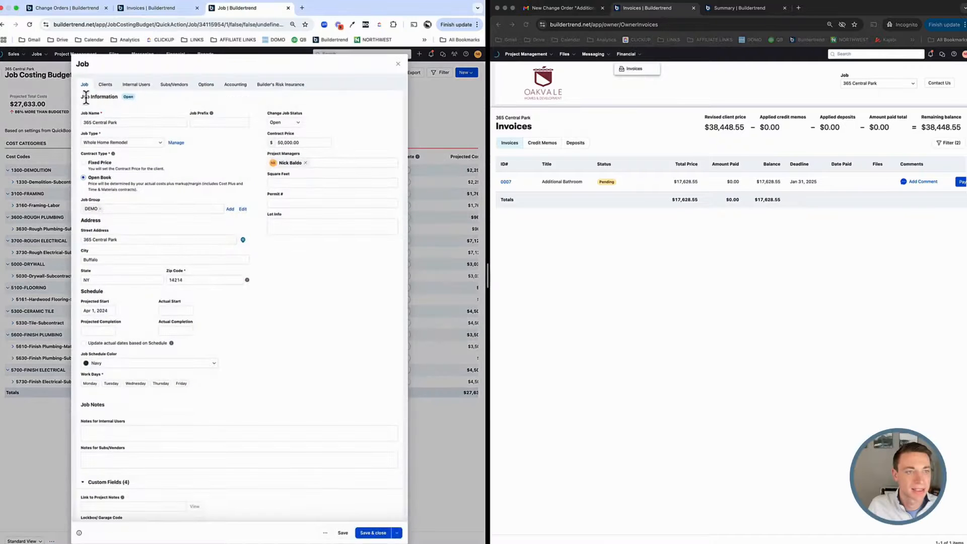
{"action": "left_click", "coordinate": [105, 85]}
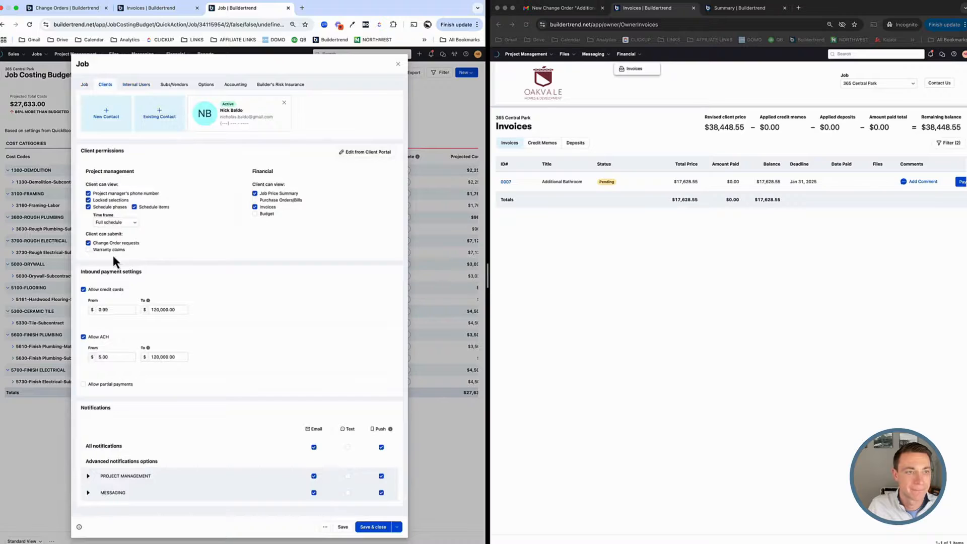
{"action": "left_click", "coordinate": [204, 87]}
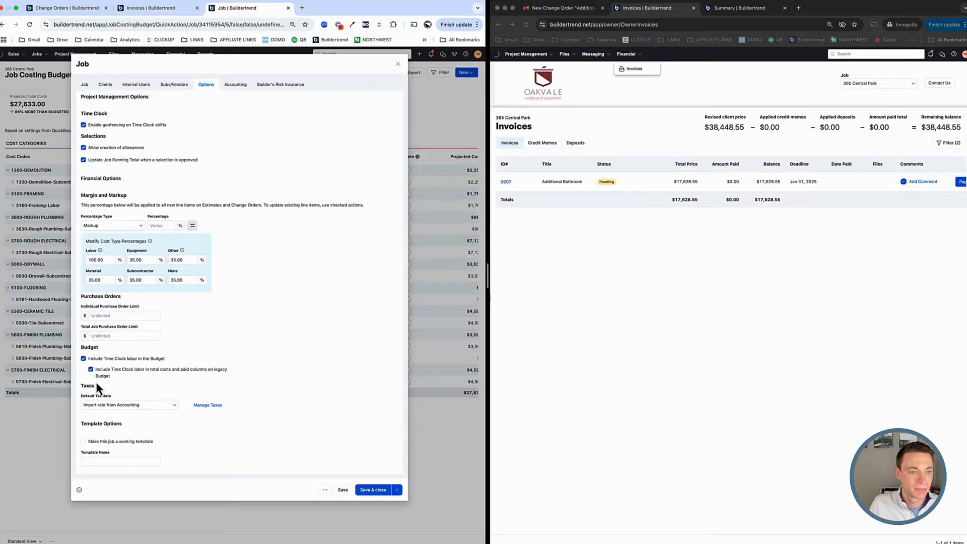
{"action": "left_click", "coordinate": [173, 84]}
{"action": "left_click", "coordinate": [136, 84]}
{"action": "left_click", "coordinate": [105, 85]}
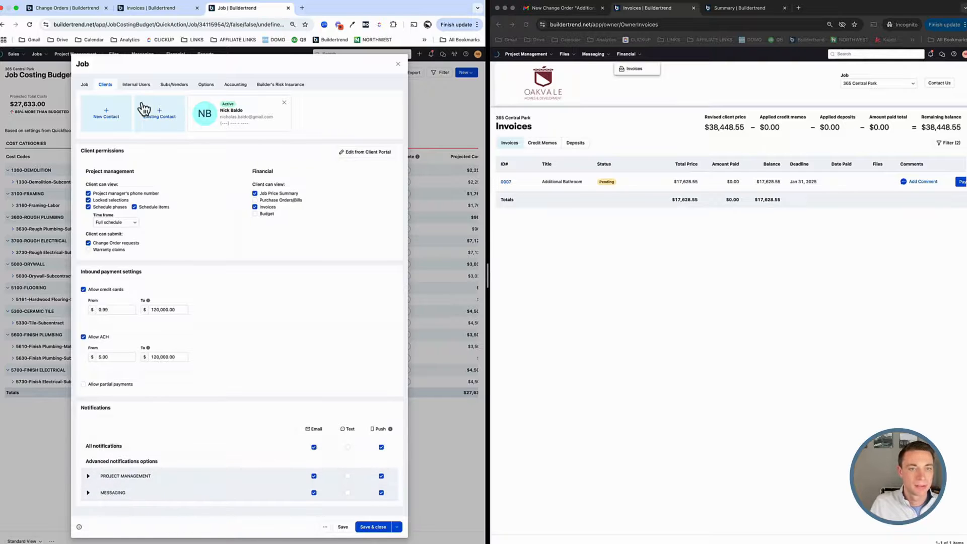
{"action": "left_click", "coordinate": [370, 153]}
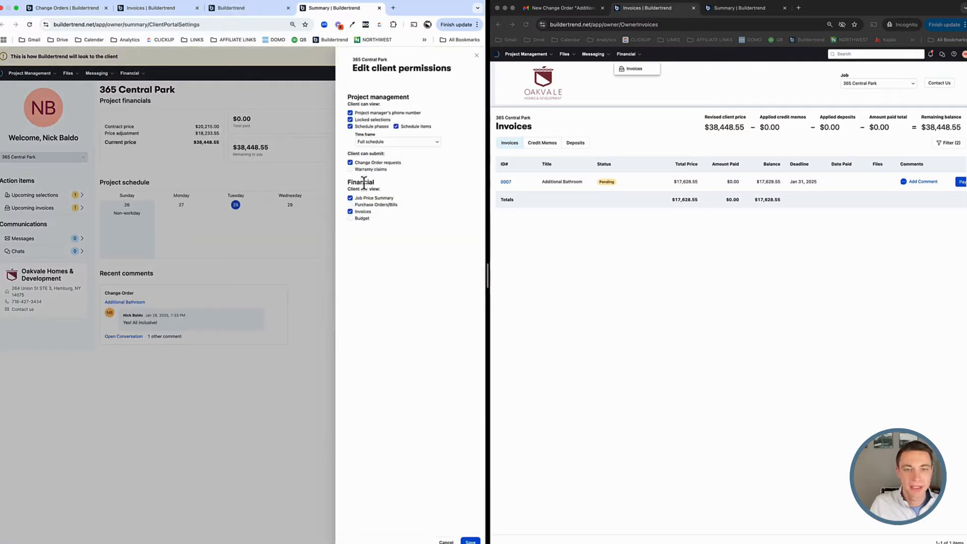
Let the client view Purchase Orders/Bills and the Budget in Job Costing Budget format with all columns, and save the permissions
{"action": "left_click", "coordinate": [356, 210]}
{"action": "left_click", "coordinate": [354, 212]}
{"action": "left_click", "coordinate": [350, 205]}
{"action": "left_click", "coordinate": [351, 212]}
{"action": "left_click", "coordinate": [351, 218]}
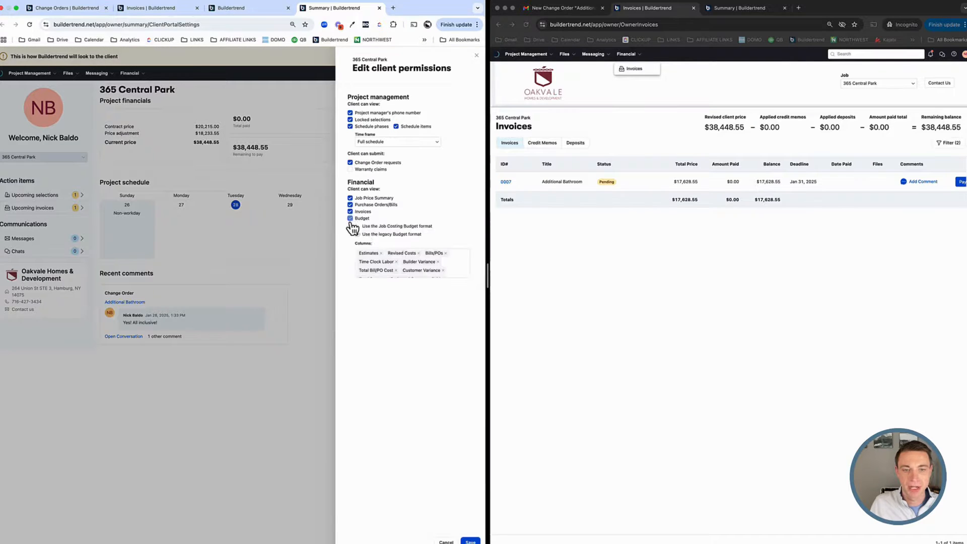
{"action": "left_click", "coordinate": [381, 226]}
{"action": "left_click", "coordinate": [455, 270]}
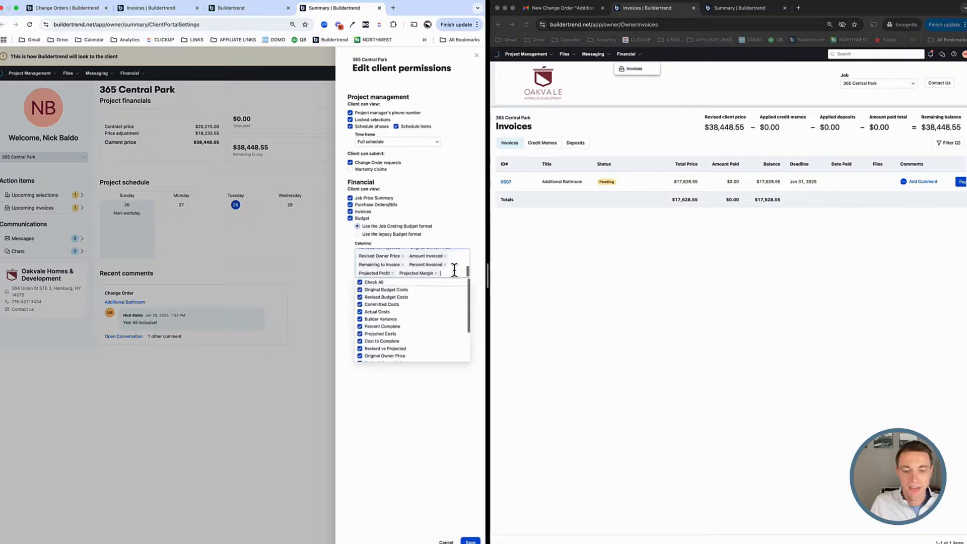
{"action": "left_click", "coordinate": [463, 452]}
{"action": "left_click", "coordinate": [368, 288]}
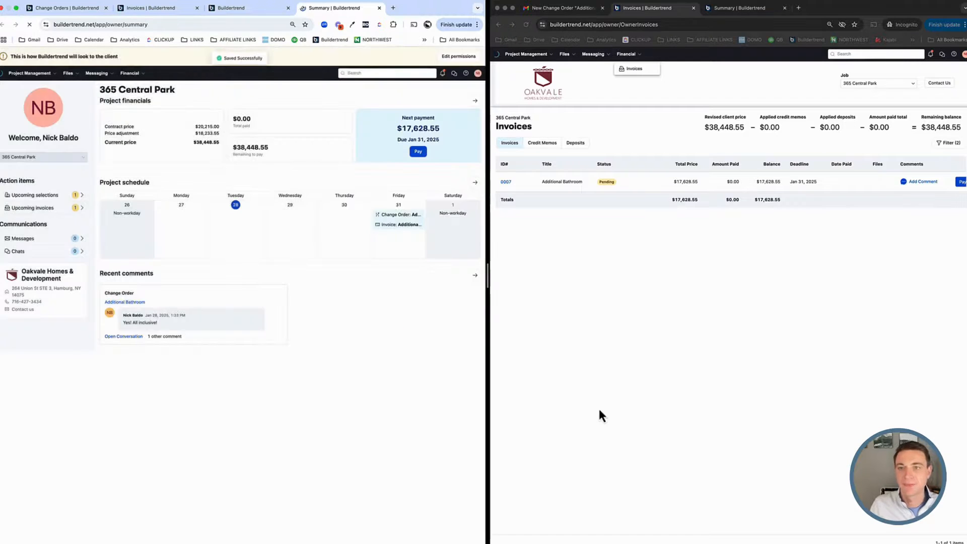
Reload the client portal, accept the terms and privacy notice, and open the client's Job Costing Budget
{"action": "left_click", "coordinate": [626, 55]}
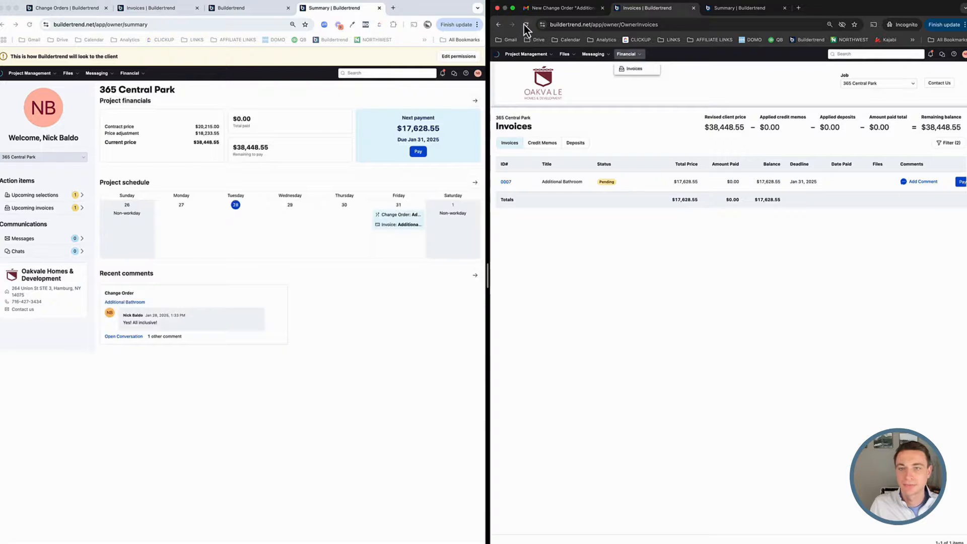
{"action": "left_click", "coordinate": [525, 24]}
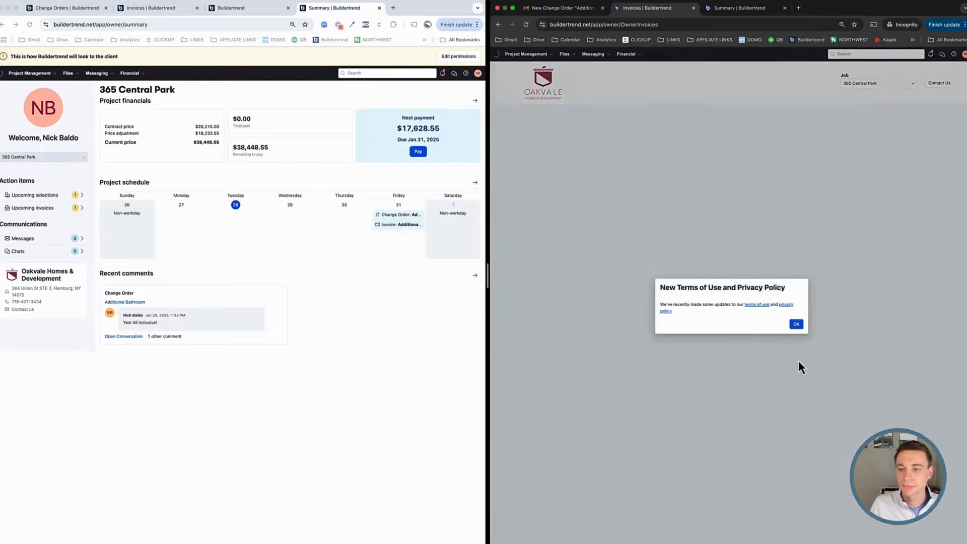
{"action": "left_click", "coordinate": [797, 324]}
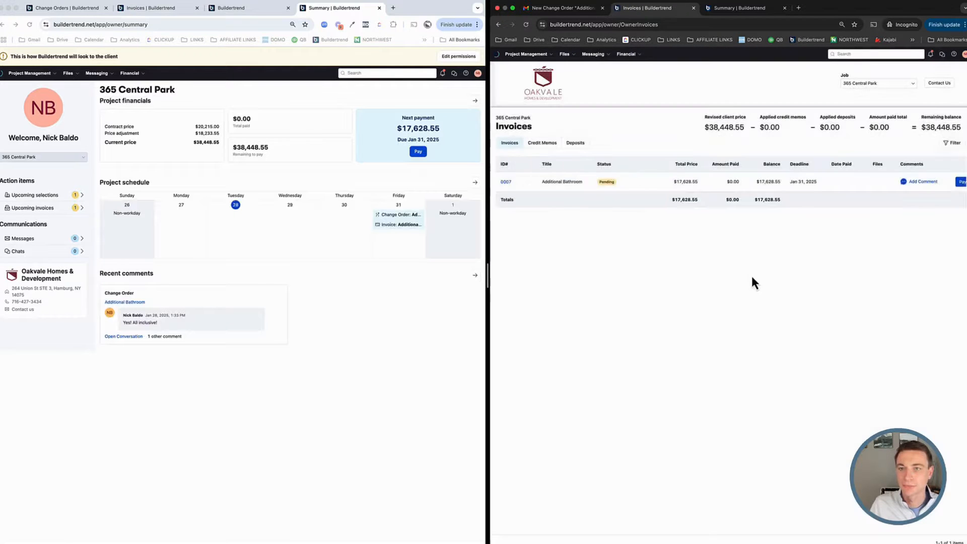
{"action": "left_click", "coordinate": [629, 54]}
{"action": "left_click", "coordinate": [634, 94]}
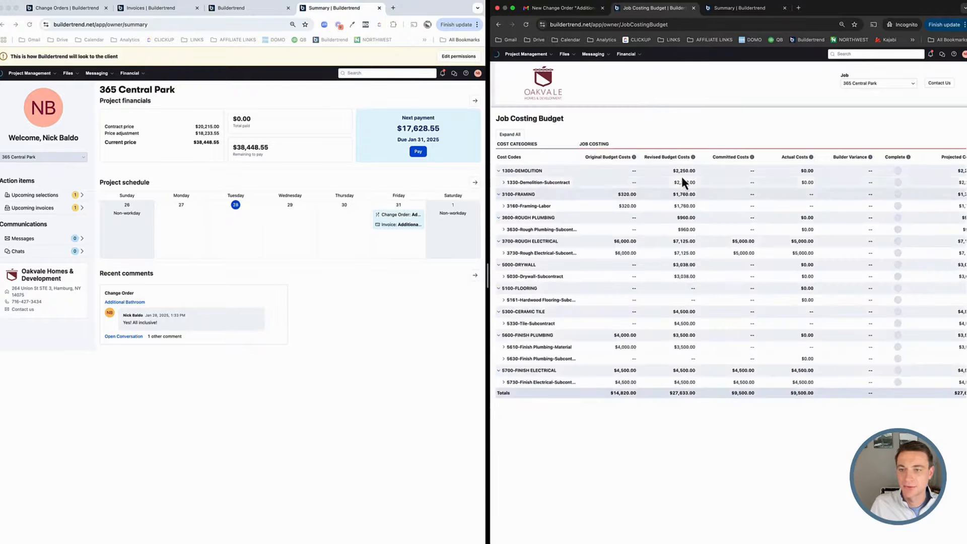
Examine the client's Job Costing Budget from budget costs through revised client price, amount invoiced and percent invoiced
{"action": "left_click_drag", "start_coordinate": [605, 157], "coordinate": [663, 160]}
{"action": "scroll", "coordinate": [715, 183], "scroll_direction": "right", "scroll_amount": 3}
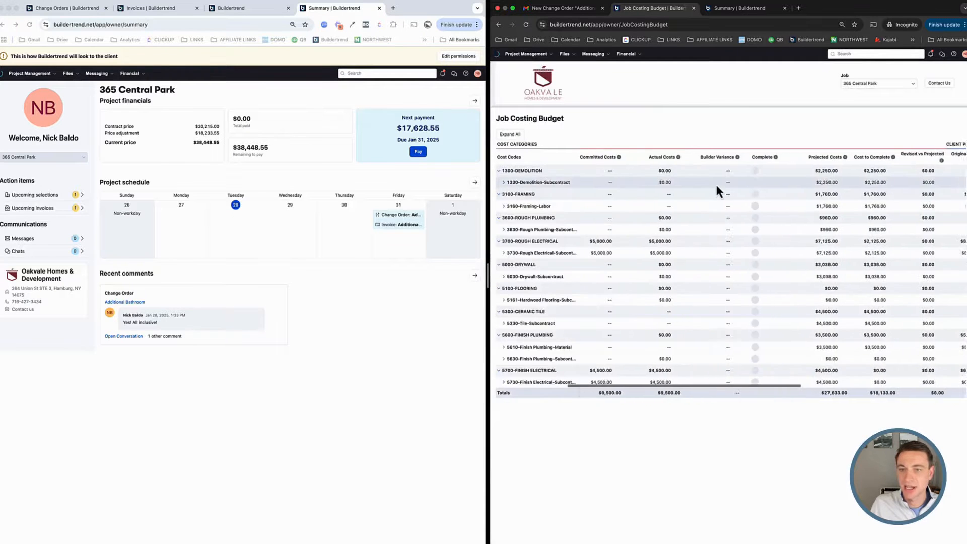
{"action": "scroll", "coordinate": [704, 206], "scroll_direction": "right", "scroll_amount": 10}
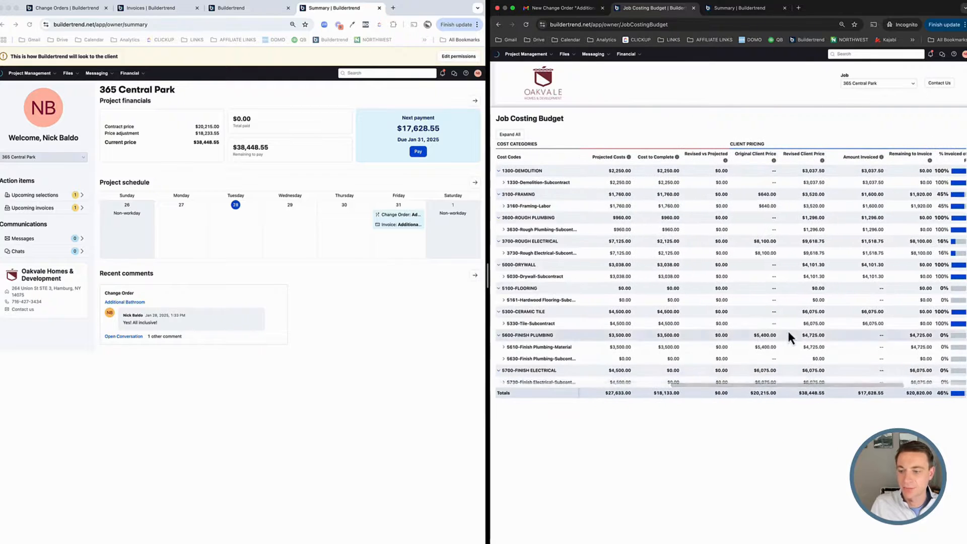
{"action": "scroll", "coordinate": [787, 333], "scroll_direction": "right", "scroll_amount": 2}
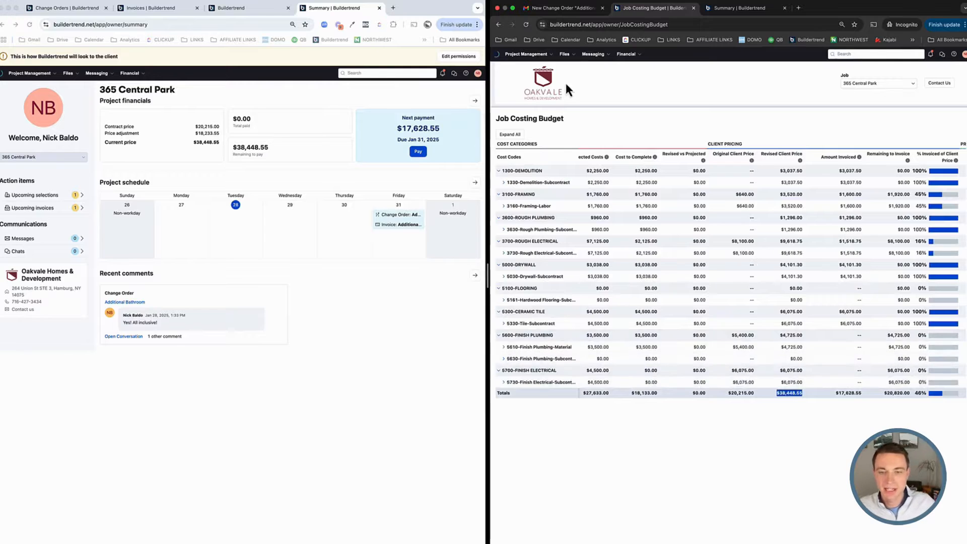
Widen the builder's window, review the approved Additional Bathroom change order down to its comments and custom fields, and close it
{"action": "left_click_drag", "start_coordinate": [489, 278], "coordinate": [681, 276]}
{"action": "left_click", "coordinate": [87, 9]}
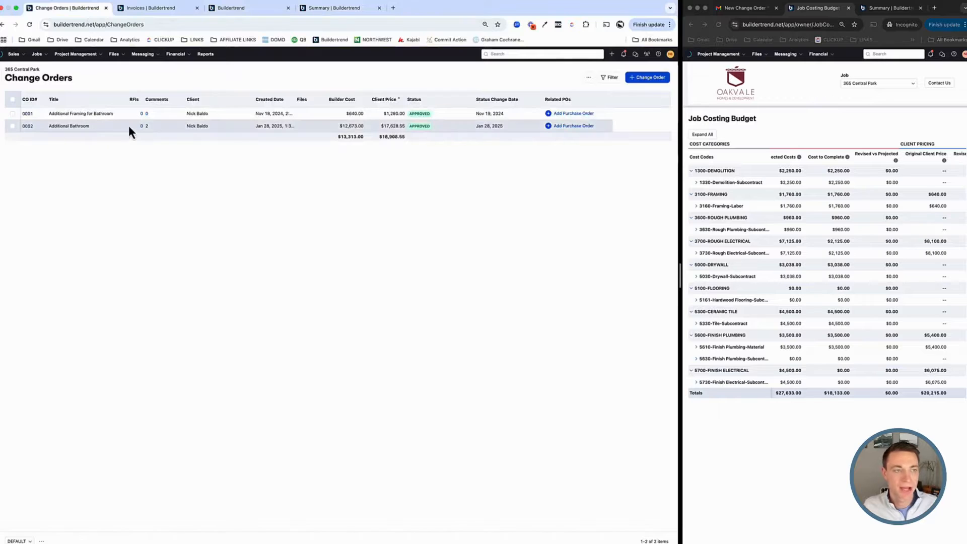
{"action": "left_click", "coordinate": [27, 127]}
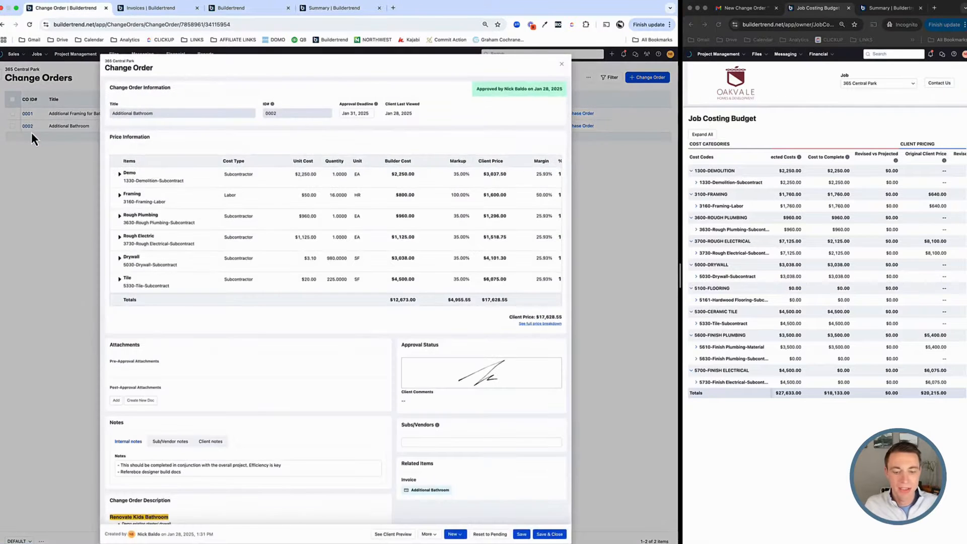
{"action": "left_click", "coordinate": [428, 534]}
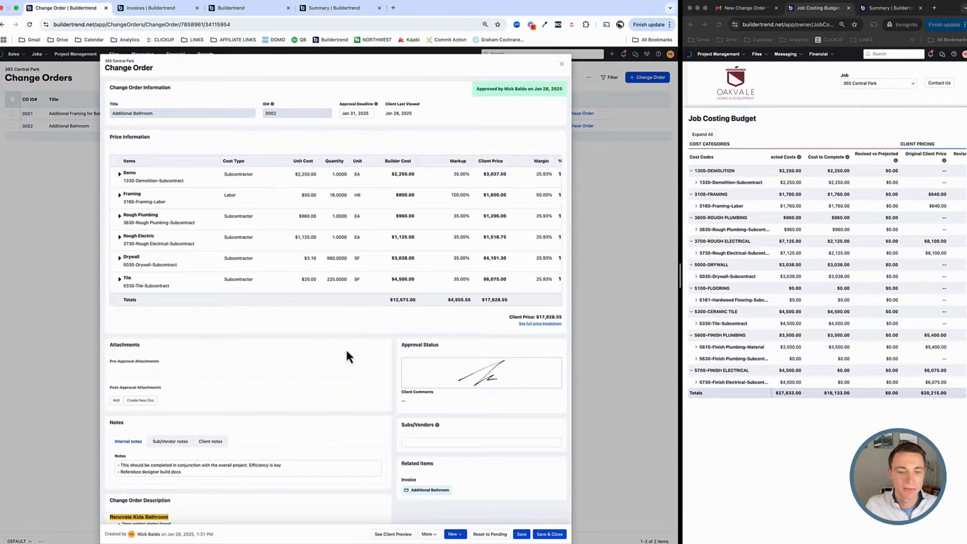
{"action": "scroll", "coordinate": [345, 349], "scroll_direction": "down", "scroll_amount": 7}
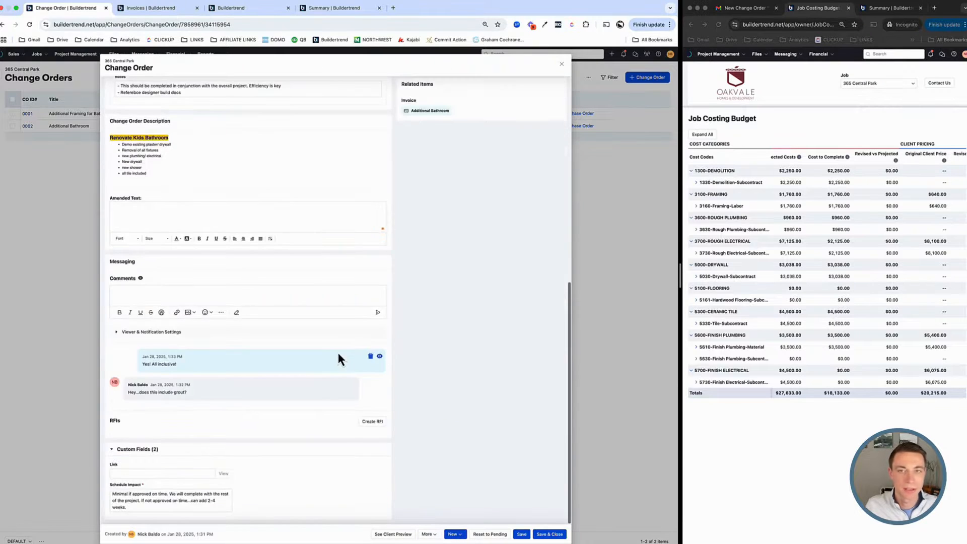
{"action": "left_click", "coordinate": [562, 64]}
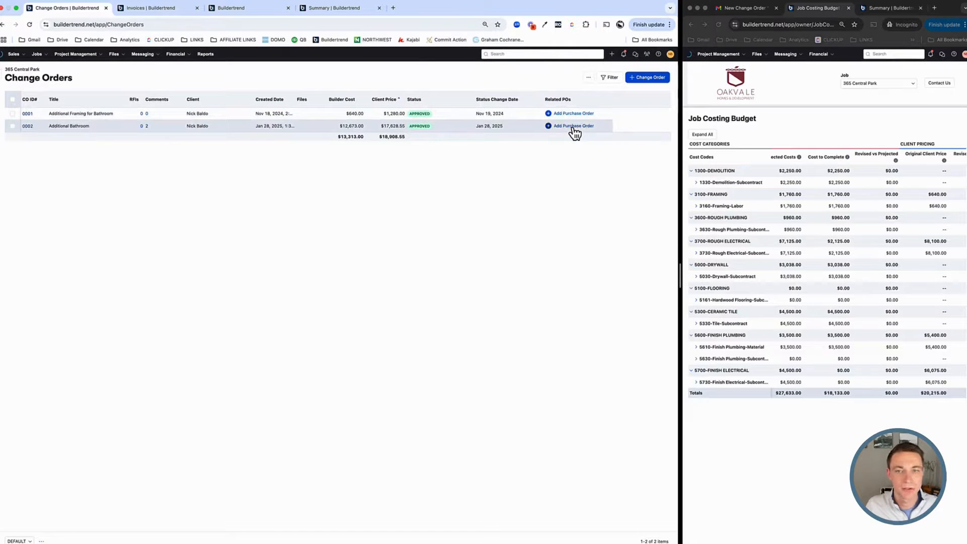
Start creating purchase orders from the Additional Bathroom change order, with a separate one for each unassigned item and Framing excluded
{"action": "left_click", "coordinate": [574, 127]}
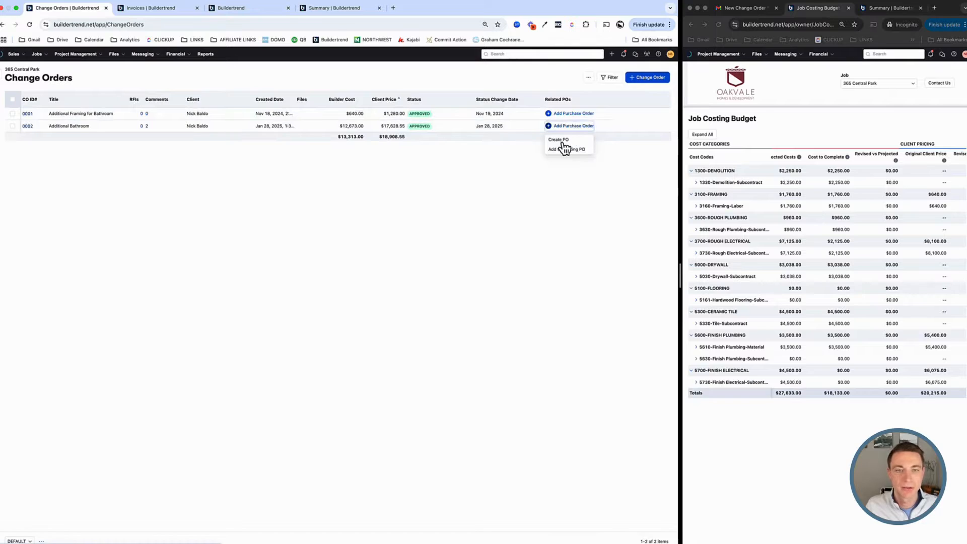
{"action": "left_click", "coordinate": [563, 144]}
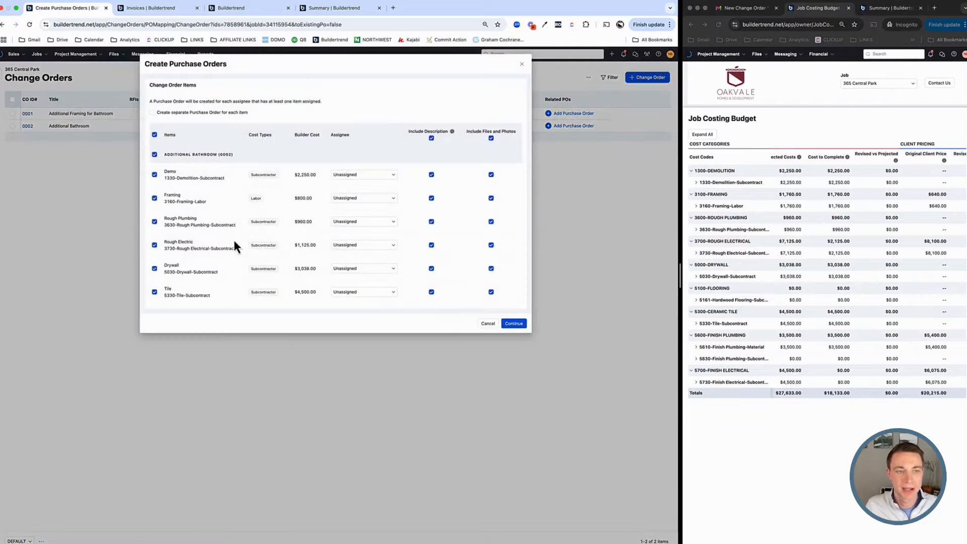
{"action": "left_click", "coordinate": [155, 135]}
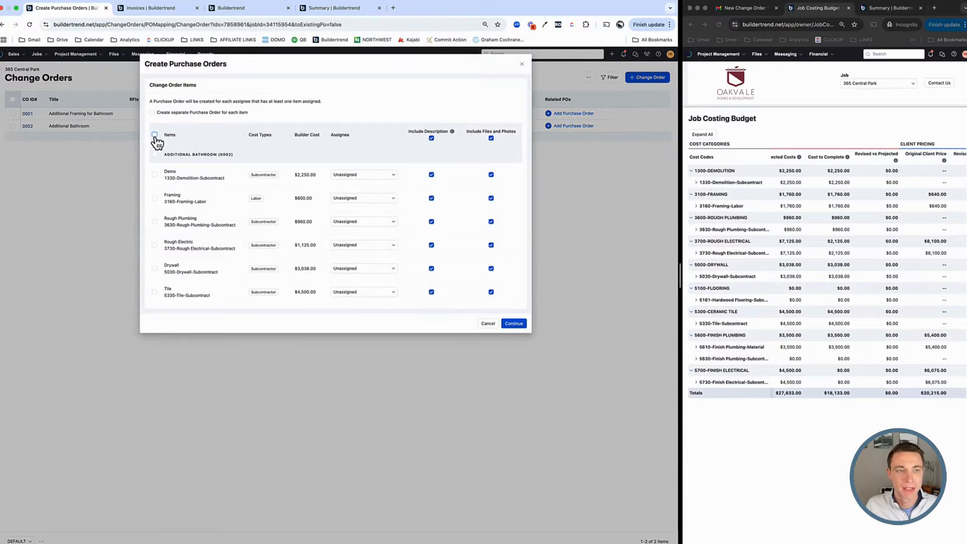
{"action": "left_click", "coordinate": [155, 135]}
{"action": "left_click", "coordinate": [153, 113]}
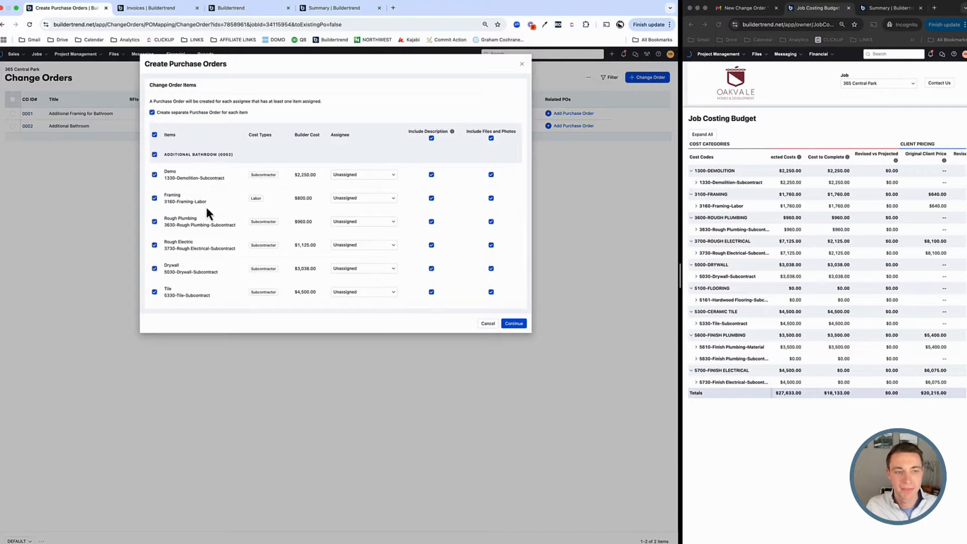
{"action": "left_click", "coordinate": [155, 199]}
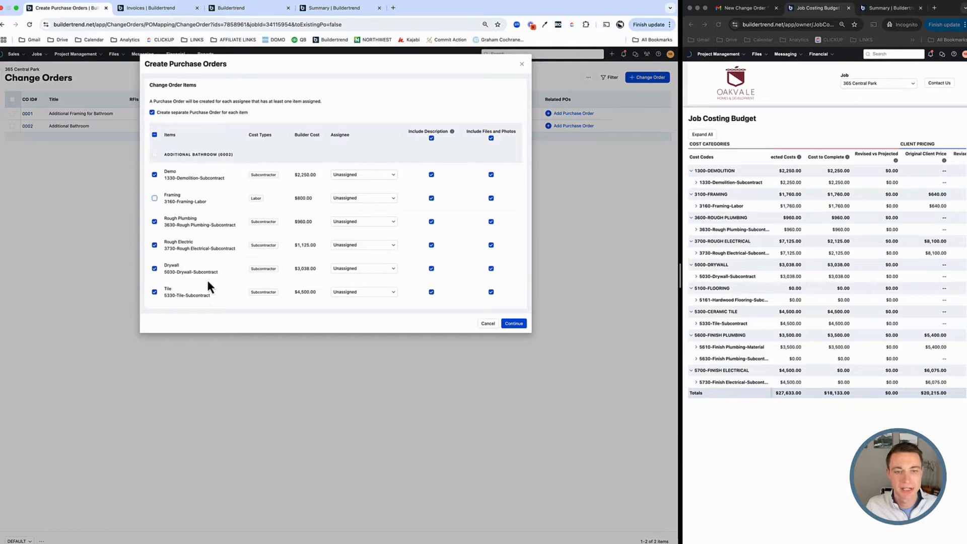
{"action": "left_click", "coordinate": [356, 173]}
{"action": "left_click", "coordinate": [364, 161]}
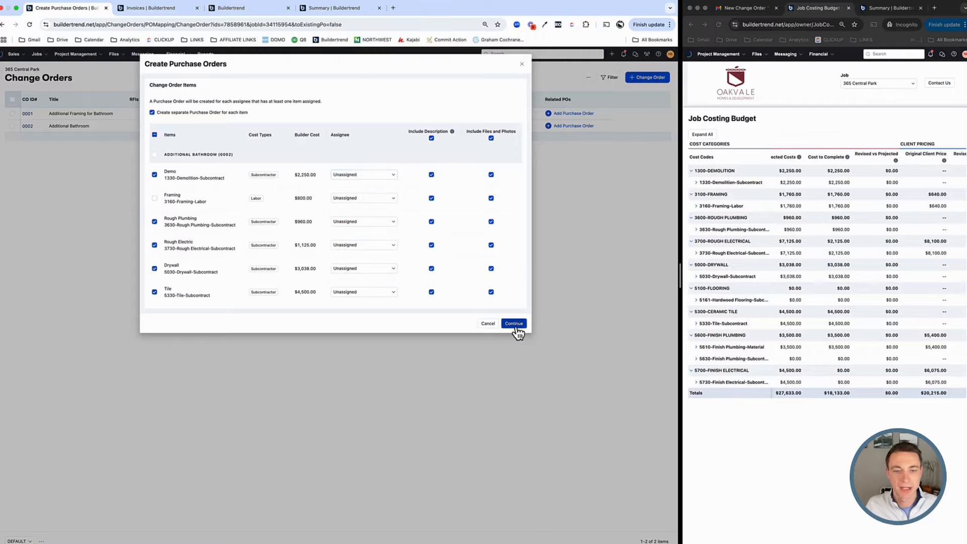
Generate the purchase orders with variance code 72 - Customer change order and return to the change orders list
{"action": "left_click", "coordinate": [514, 325]}
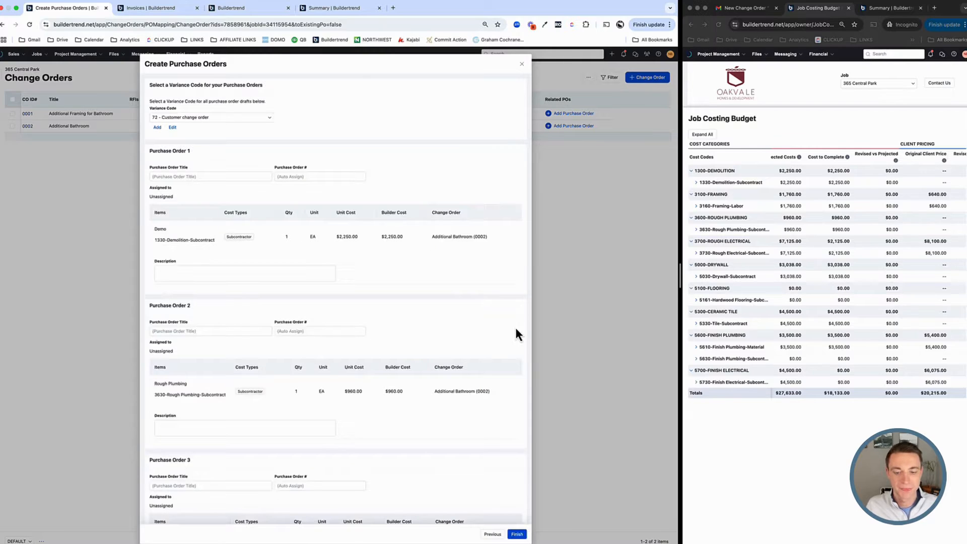
{"action": "left_click", "coordinate": [517, 534]}
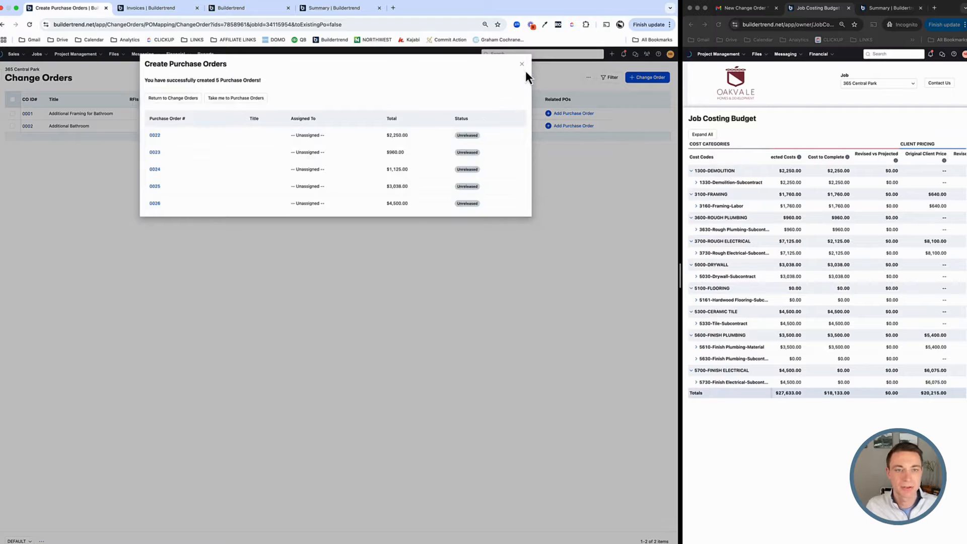
{"action": "left_click", "coordinate": [522, 64]}
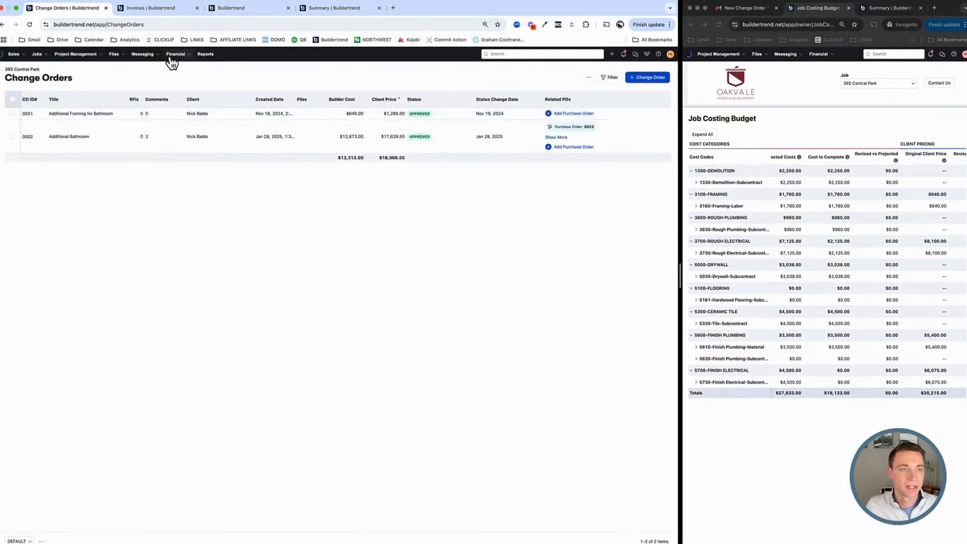
Open the job's purchase orders, review the $4,500 tile order's scope, variance settings, linked change order and cost, and close it
{"action": "mouse_move", "coordinate": [171, 63]}
{"action": "left_click", "coordinate": [175, 95]}
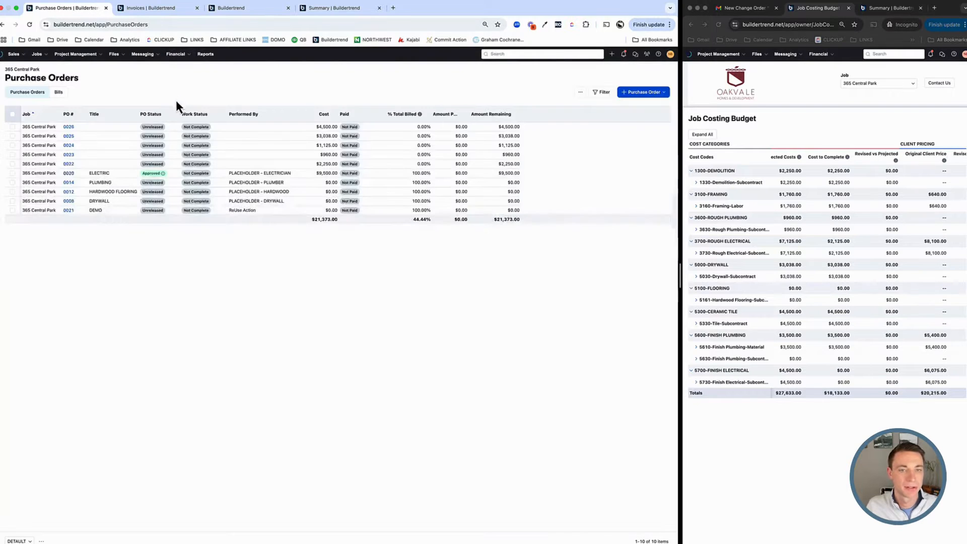
{"action": "left_click", "coordinate": [70, 130]}
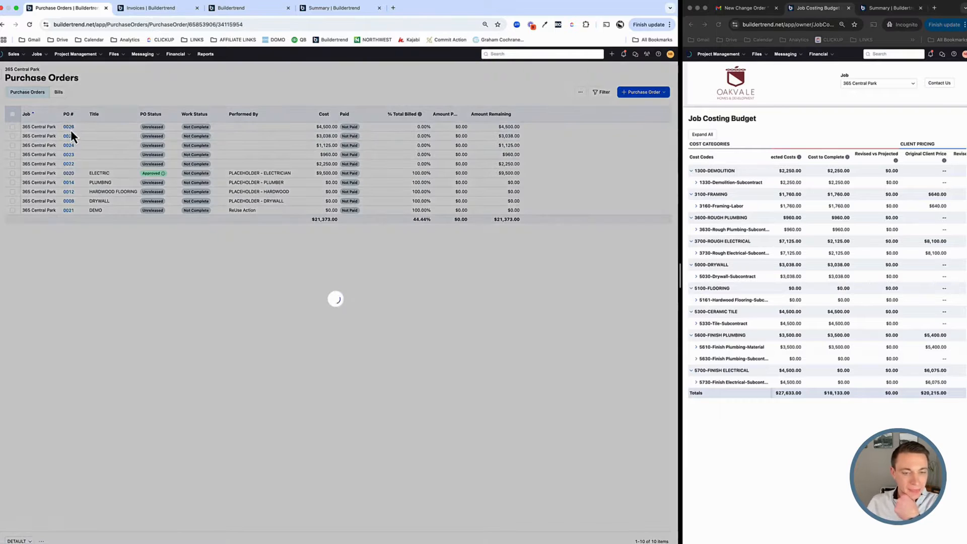
{"action": "scroll", "coordinate": [279, 340], "scroll_direction": "down", "scroll_amount": 5}
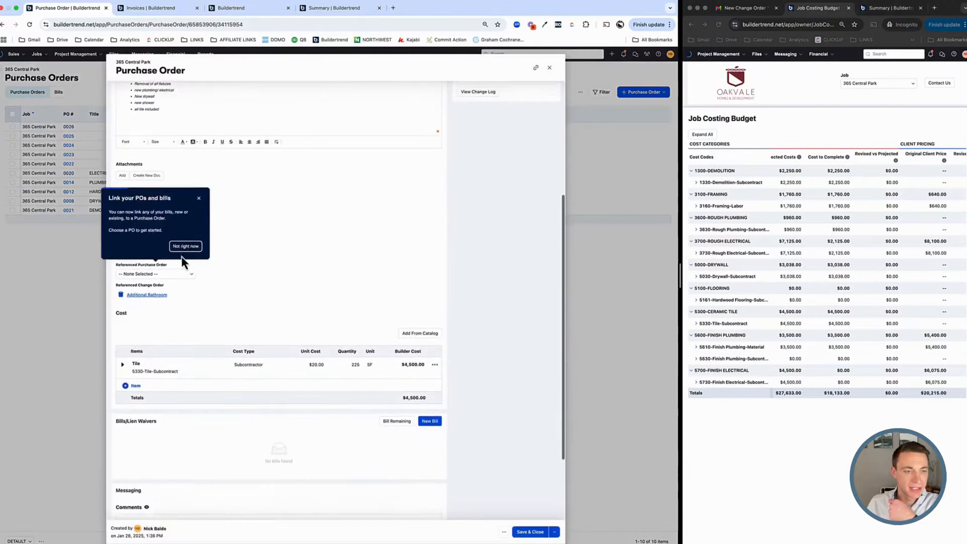
{"action": "scroll", "coordinate": [181, 256], "scroll_direction": "up", "scroll_amount": 1}
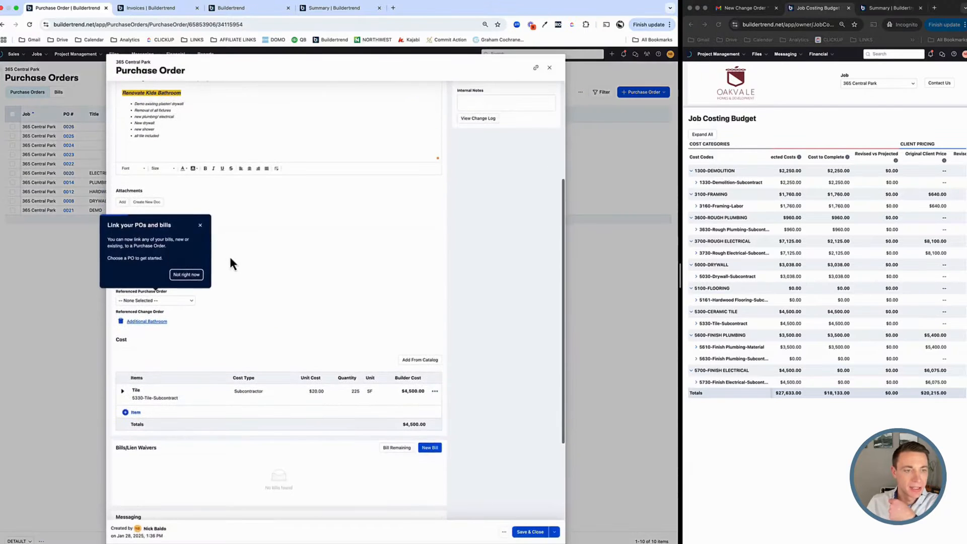
{"action": "left_click", "coordinate": [199, 227]}
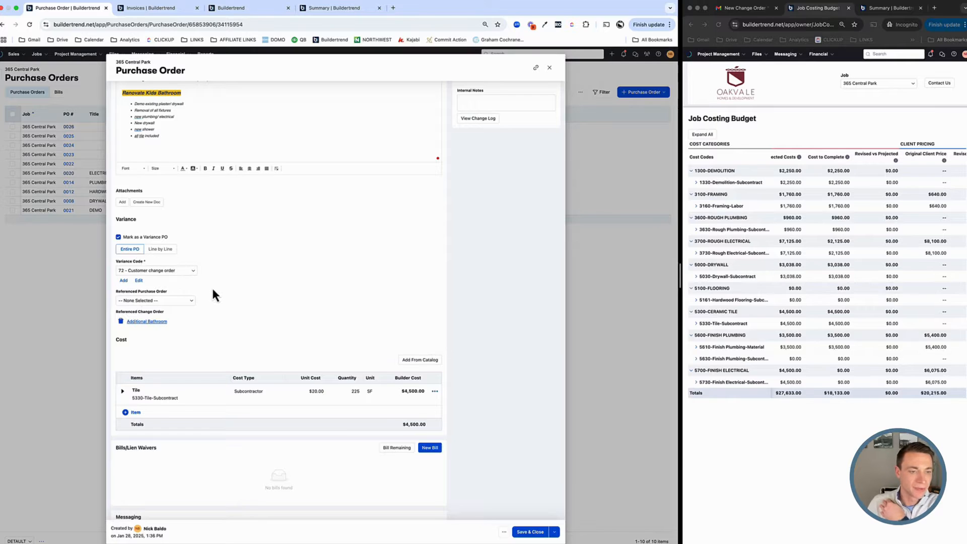
{"action": "scroll", "coordinate": [244, 317], "scroll_direction": "down", "scroll_amount": 1}
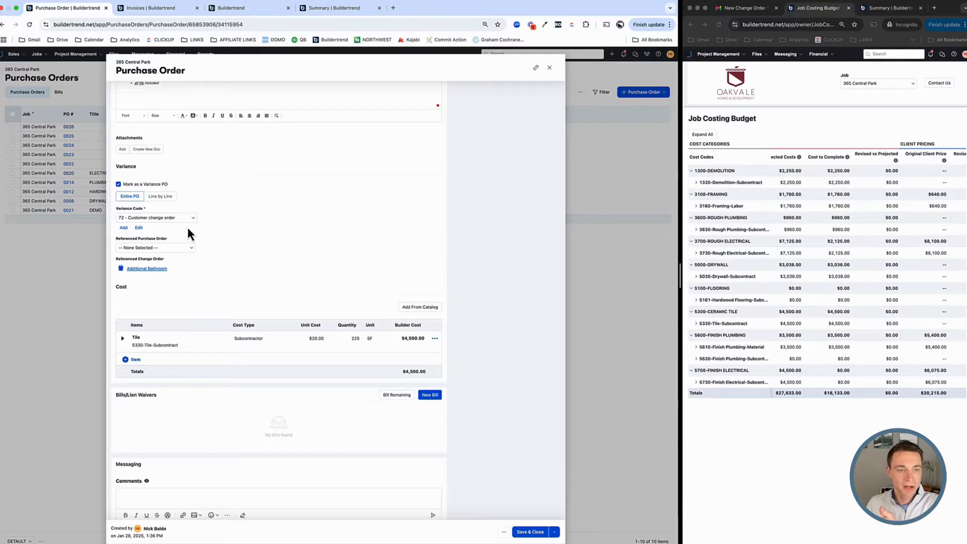
{"action": "left_click", "coordinate": [550, 70]}
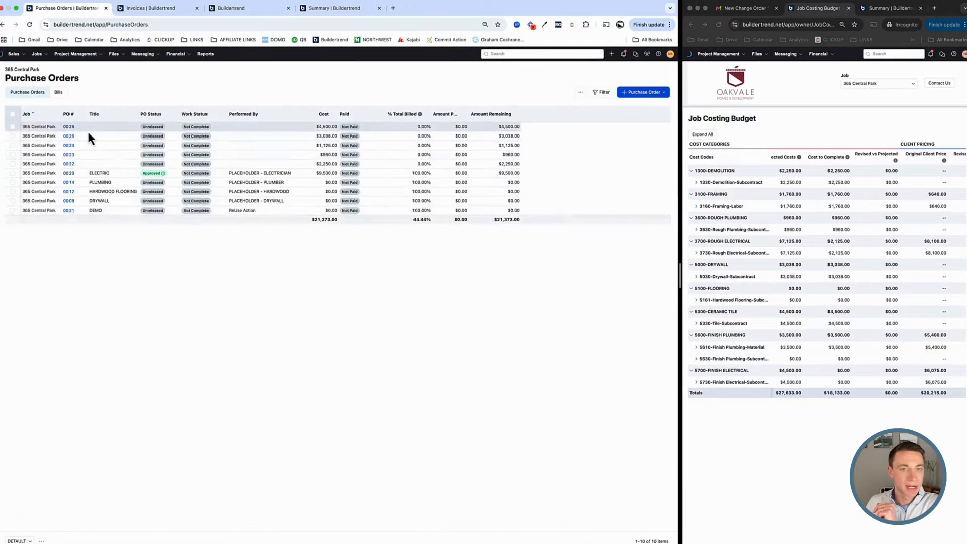
Try to release the five new untitled purchase orders together
{"action": "left_click", "coordinate": [12, 164]}
{"action": "left_click", "coordinate": [12, 154]}
{"action": "left_click", "coordinate": [12, 145]}
{"action": "left_click", "coordinate": [12, 136]}
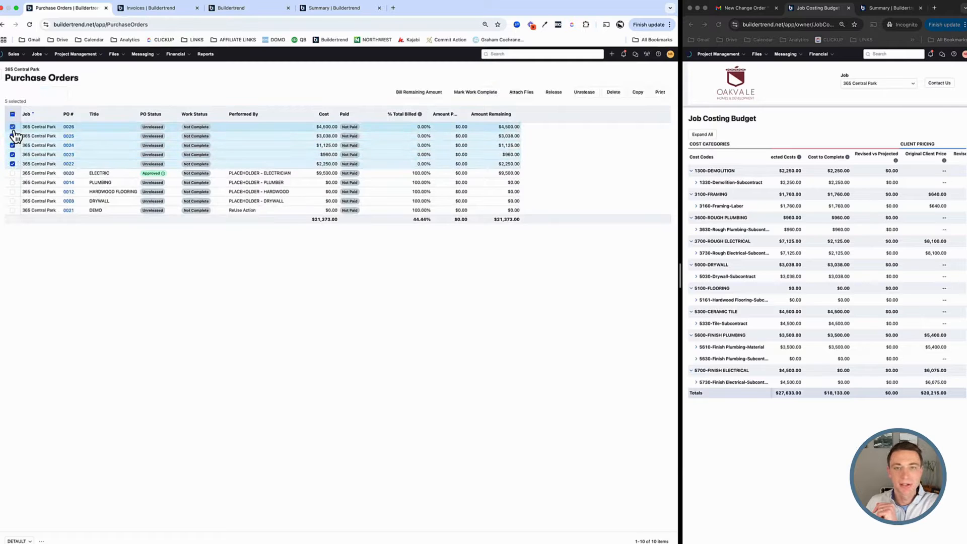
{"action": "left_click", "coordinate": [559, 94]}
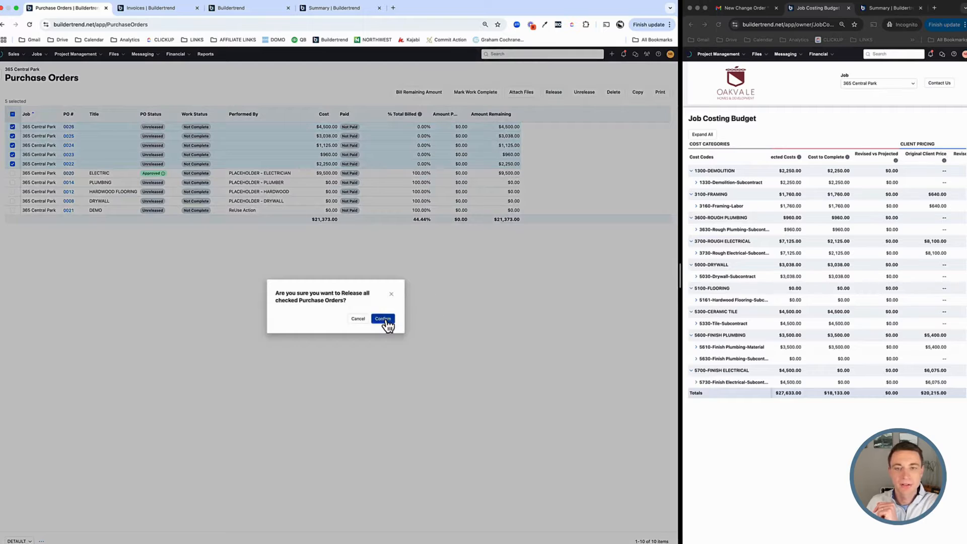
{"action": "left_click", "coordinate": [386, 321]}
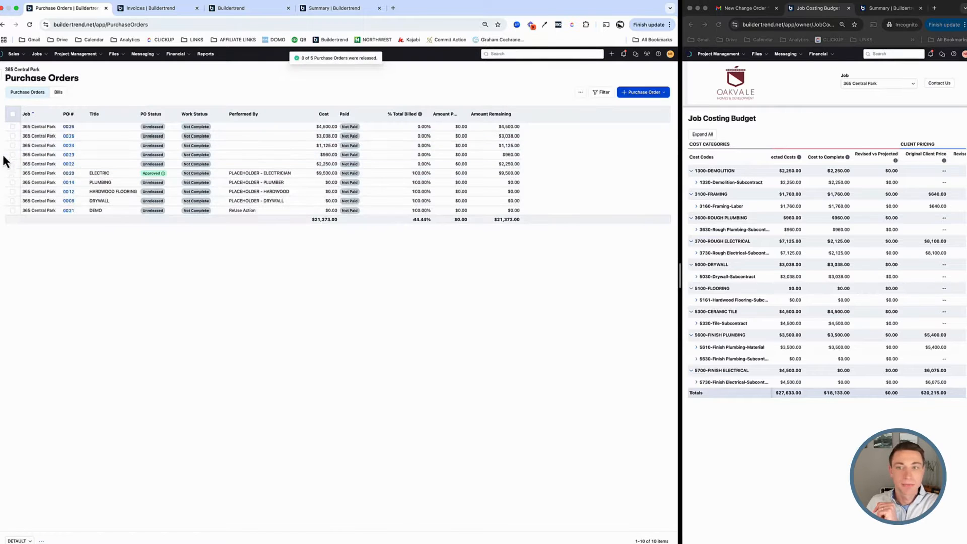
{"action": "left_click", "coordinate": [12, 127]}
{"action": "left_click", "coordinate": [13, 136]}
{"action": "left_click", "coordinate": [13, 145]}
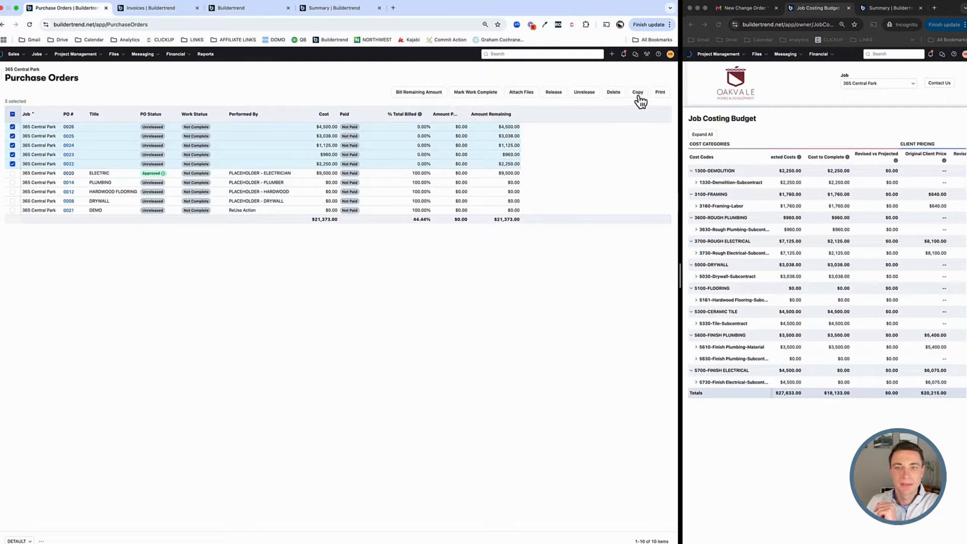
{"action": "left_click", "coordinate": [14, 114]}
Check the $4,500 tile purchase order's additional actions, save options and variance section for a way to release it, and close it
{"action": "left_click", "coordinate": [70, 129]}
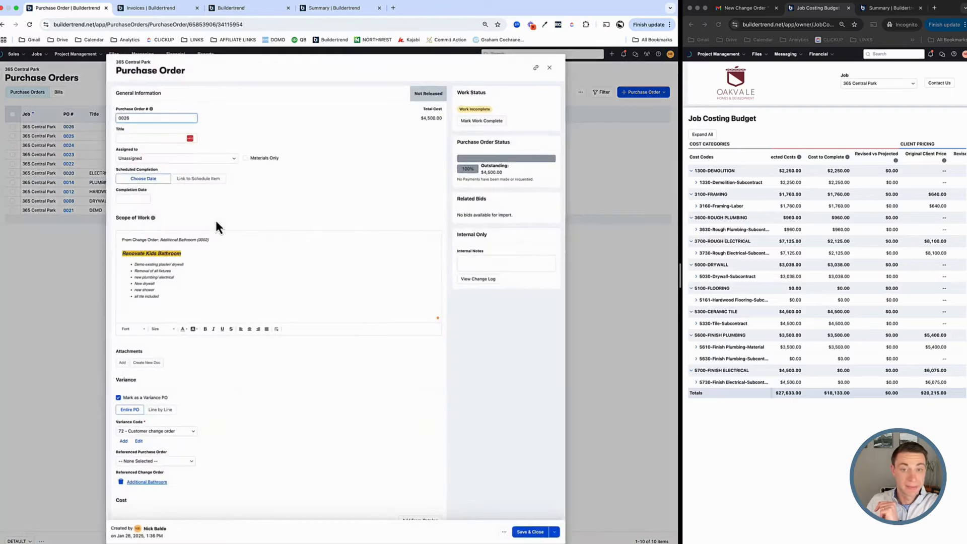
{"action": "left_click", "coordinate": [506, 533]}
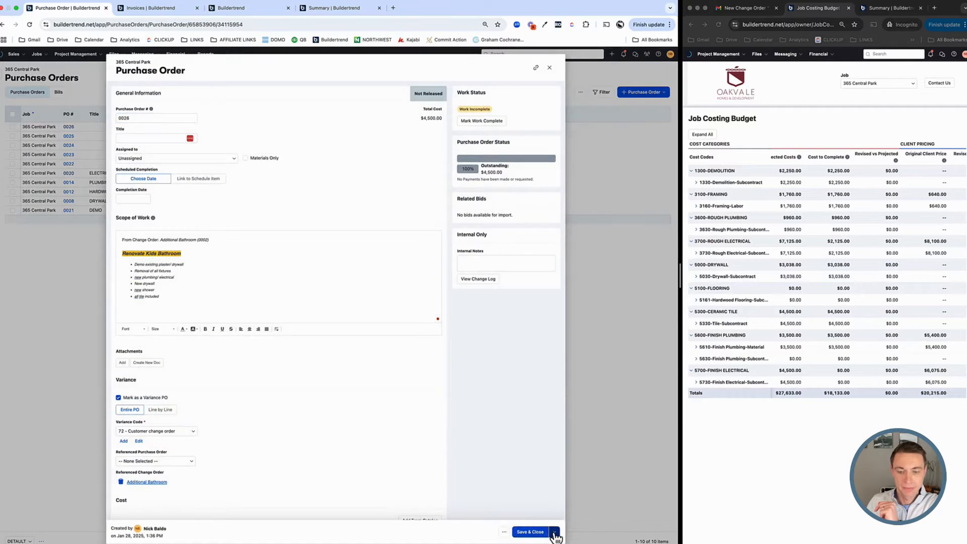
{"action": "left_click", "coordinate": [555, 533]}
{"action": "mouse_move", "coordinate": [503, 535]}
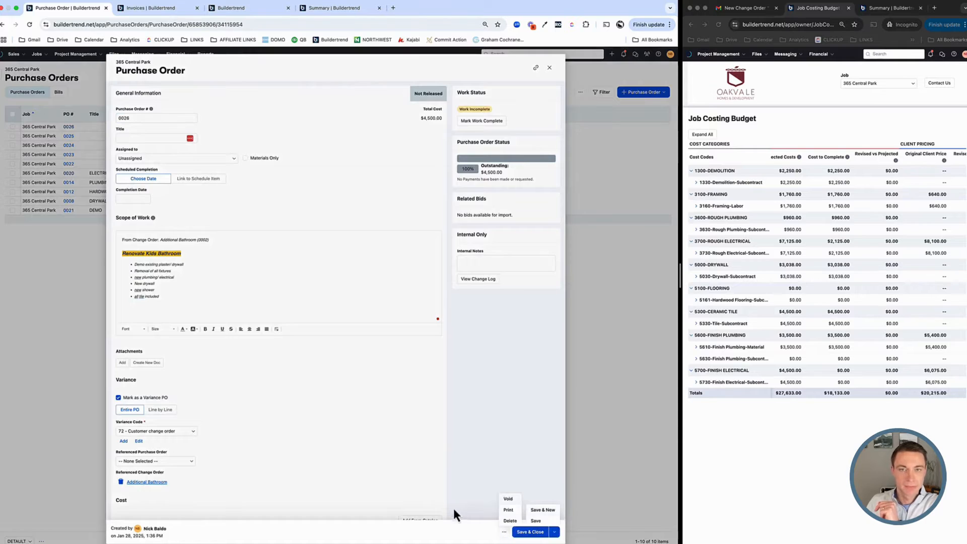
{"action": "scroll", "coordinate": [372, 409], "scroll_direction": "down", "scroll_amount": 6}
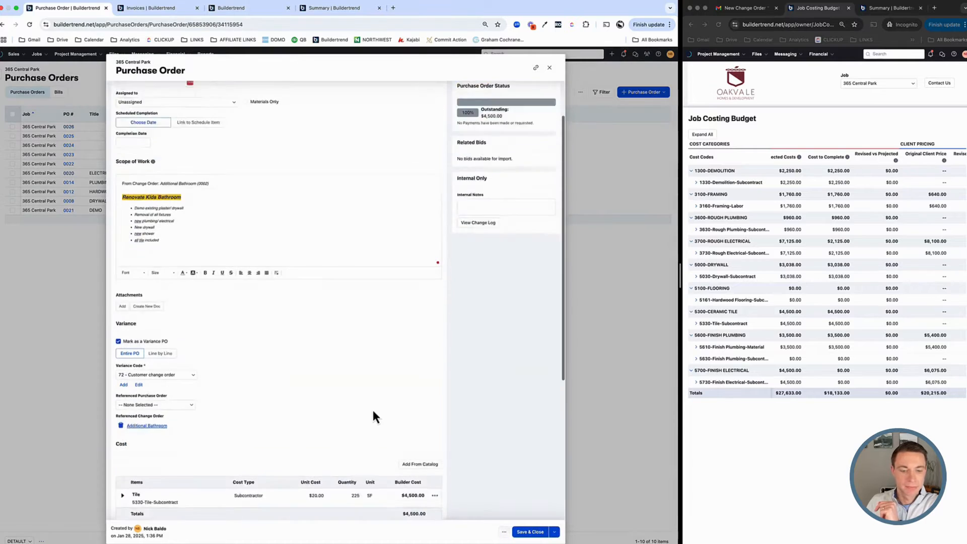
{"action": "left_click", "coordinate": [550, 68]}
Try to release the $4,500 tile purchase order on its own
{"action": "left_click", "coordinate": [12, 126]}
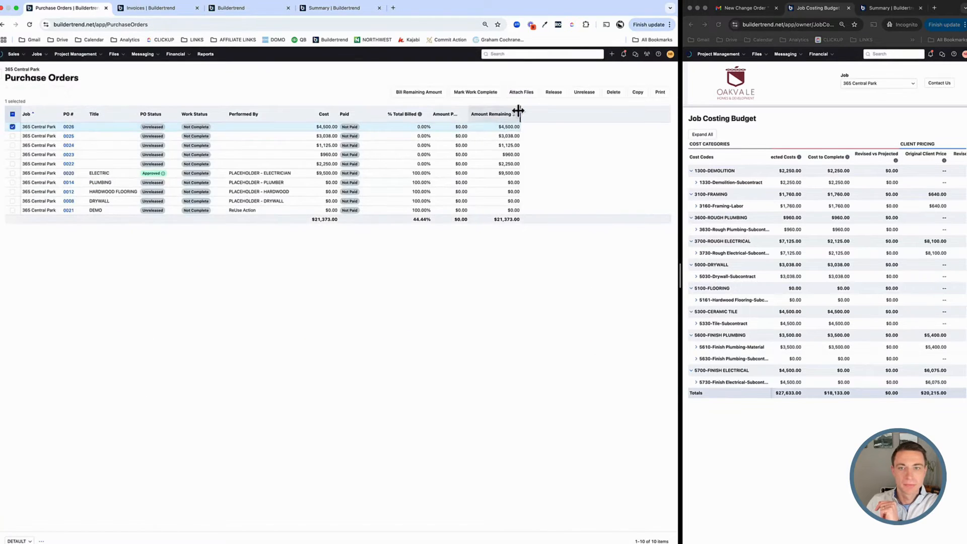
{"action": "left_click", "coordinate": [577, 94]}
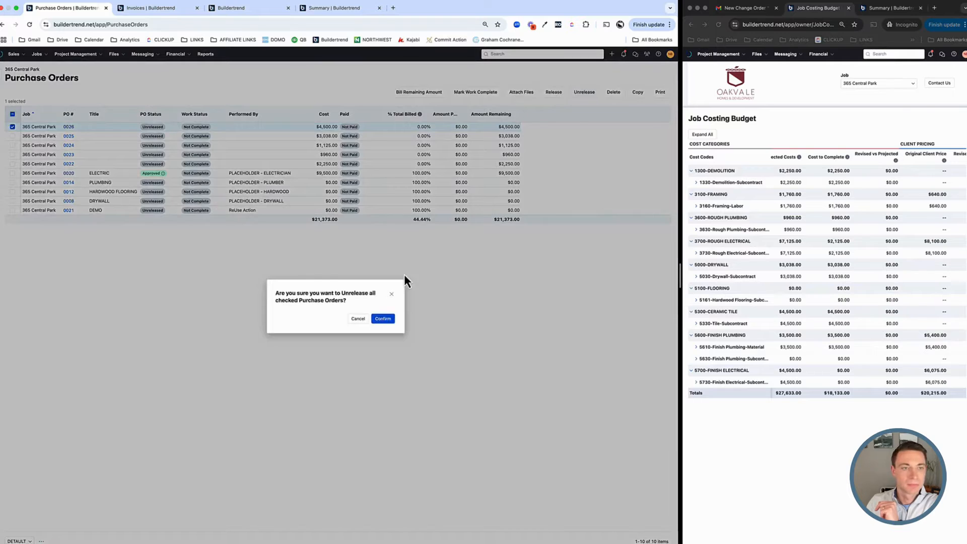
{"action": "left_click", "coordinate": [392, 293]}
{"action": "left_click", "coordinate": [553, 93]}
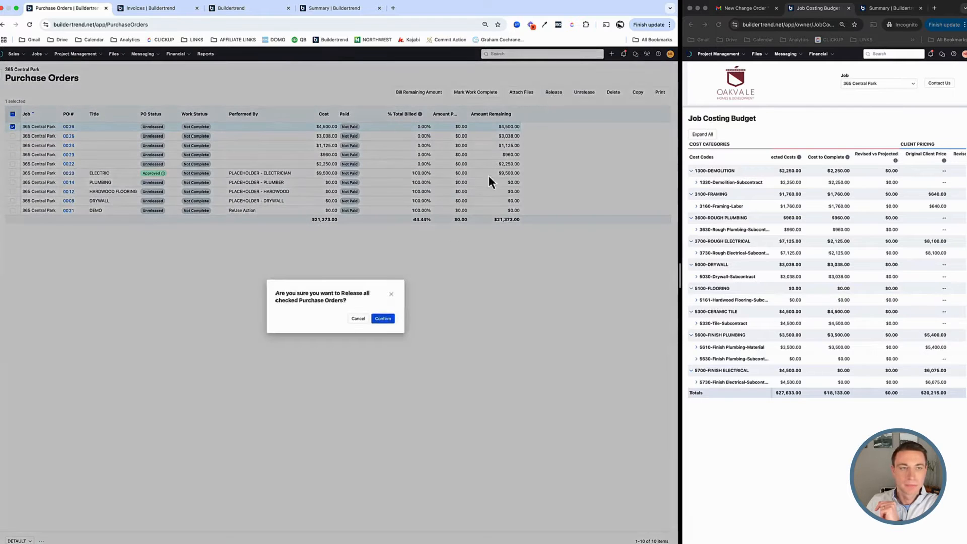
{"action": "left_click", "coordinate": [386, 319]}
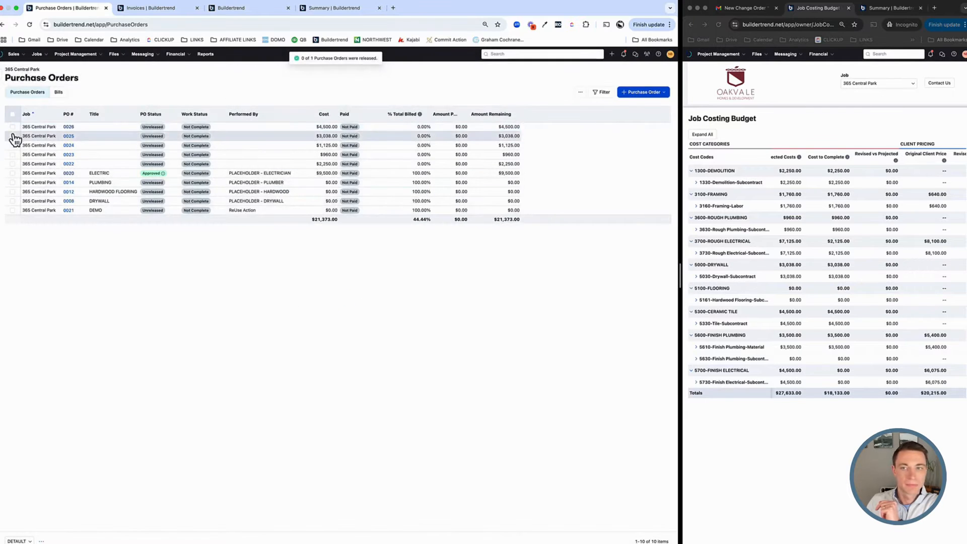
Reopen the $4,500 tile purchase order, examine it from assignment and work status down to comments and RFIs, and close it unchanged
{"action": "left_click", "coordinate": [12, 127]}
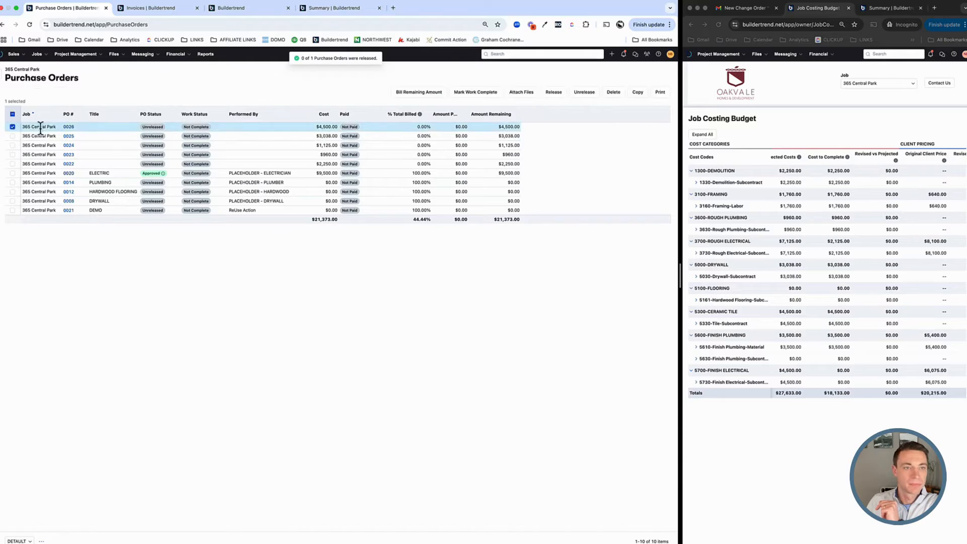
{"action": "left_click", "coordinate": [71, 129]}
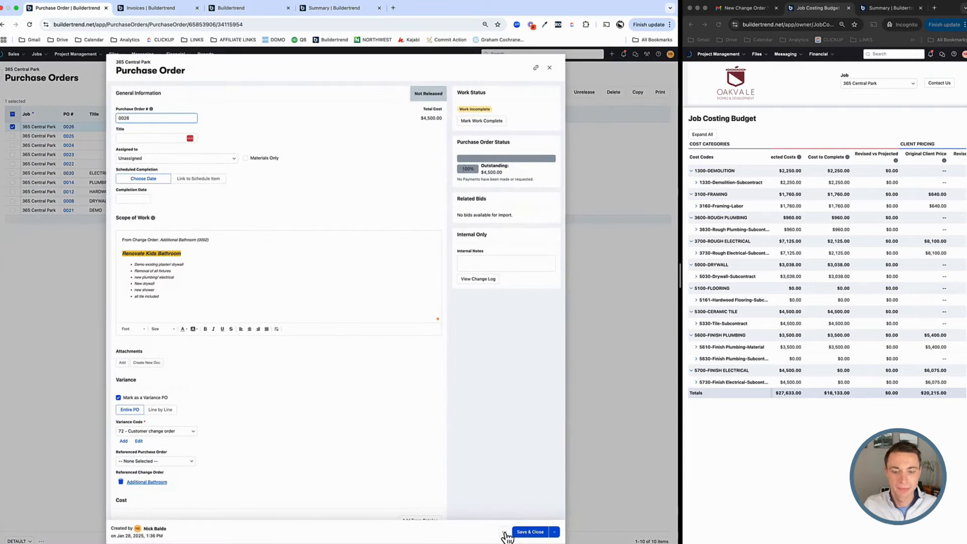
{"action": "left_click", "coordinate": [506, 533]}
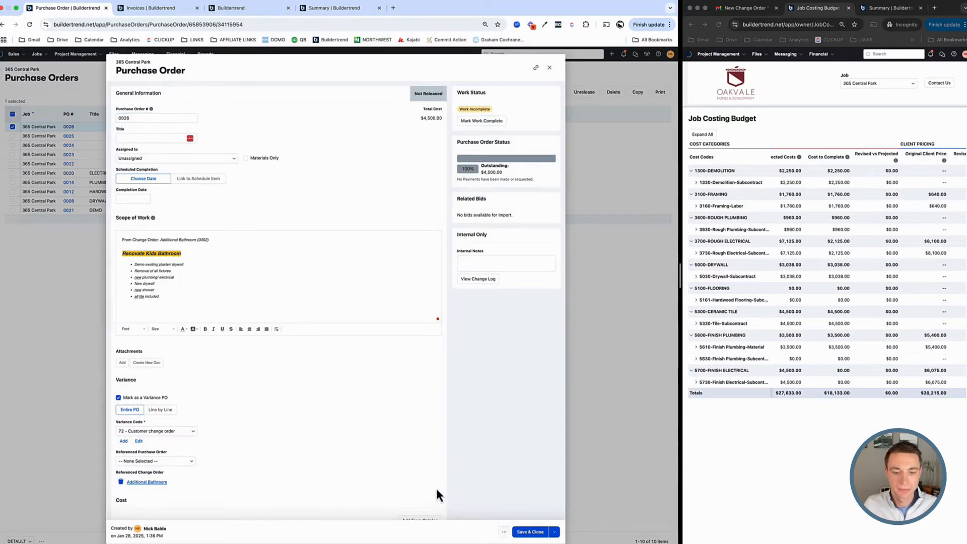
{"action": "scroll", "coordinate": [434, 487], "scroll_direction": "down", "scroll_amount": 4}
{"action": "scroll", "coordinate": [430, 488], "scroll_direction": "down", "scroll_amount": 3}
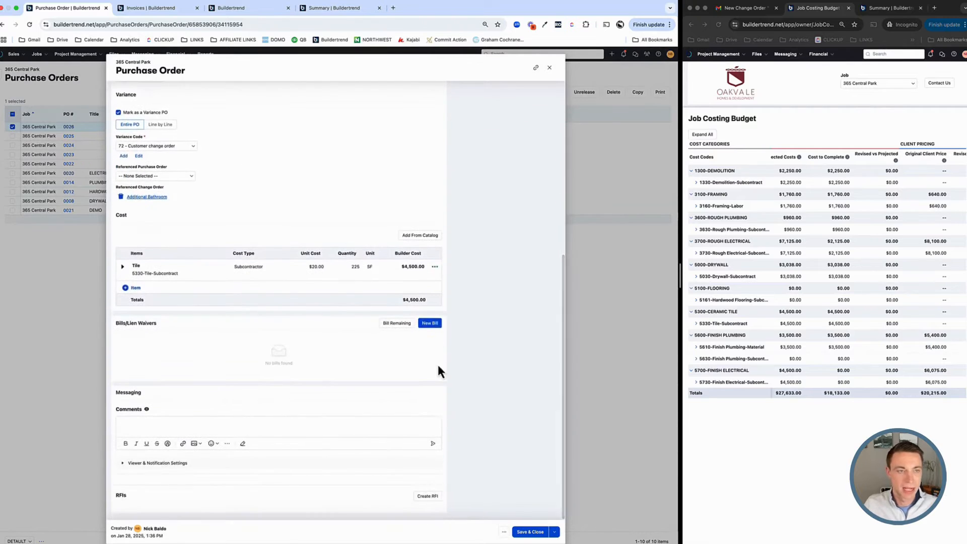
{"action": "scroll", "coordinate": [384, 430], "scroll_direction": "up", "scroll_amount": 7}
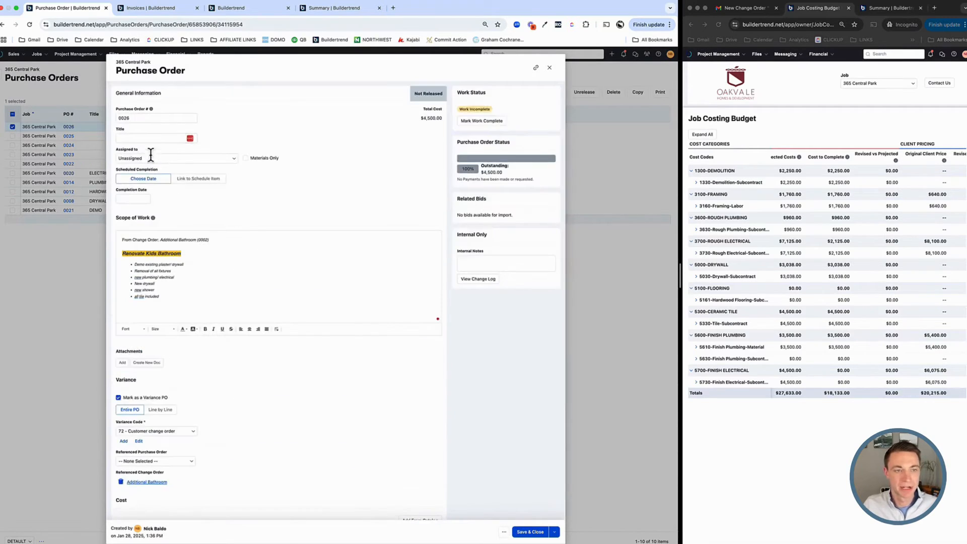
{"action": "left_click", "coordinate": [495, 123]}
{"action": "left_click", "coordinate": [382, 308]}
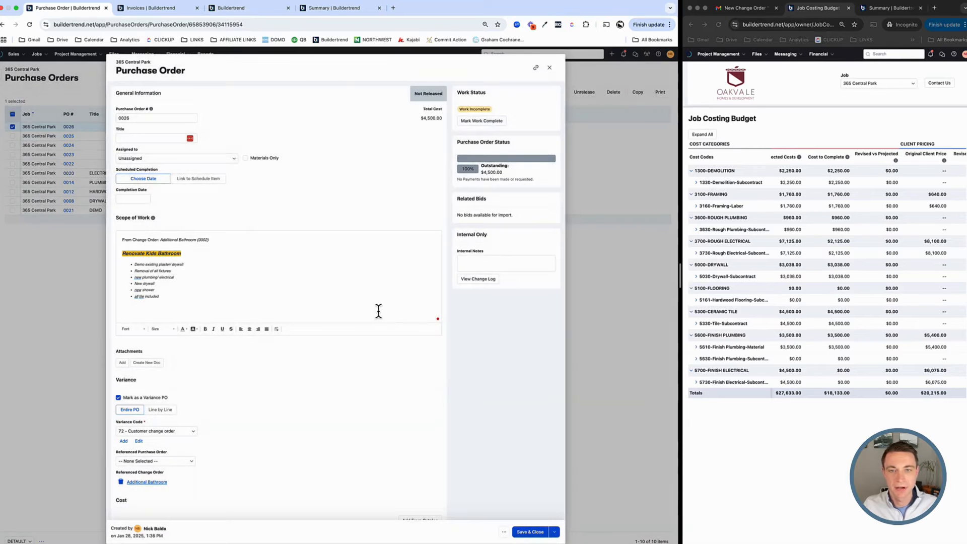
{"action": "left_click", "coordinate": [550, 68]}
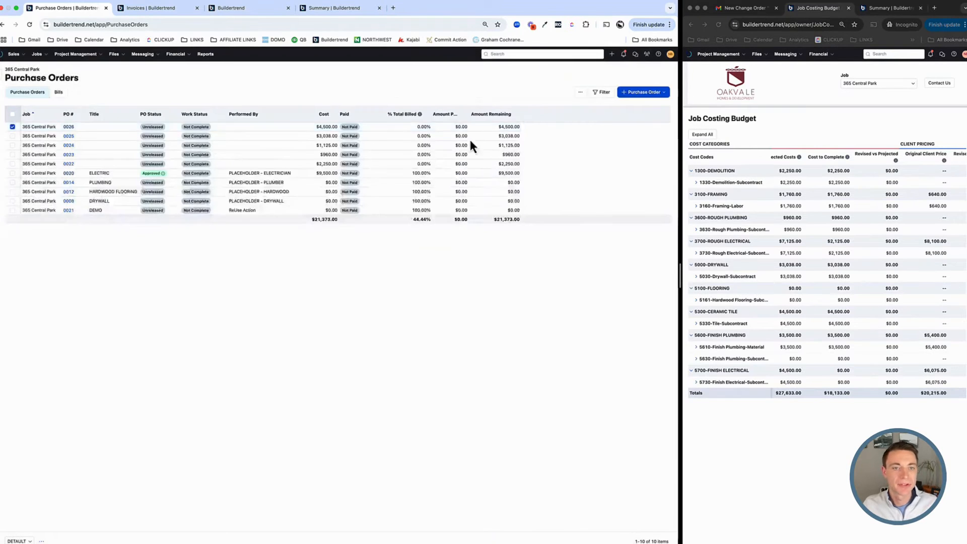
Open the job's Job Costing Budget from the purchase orders list
{"action": "left_click", "coordinate": [176, 54]}
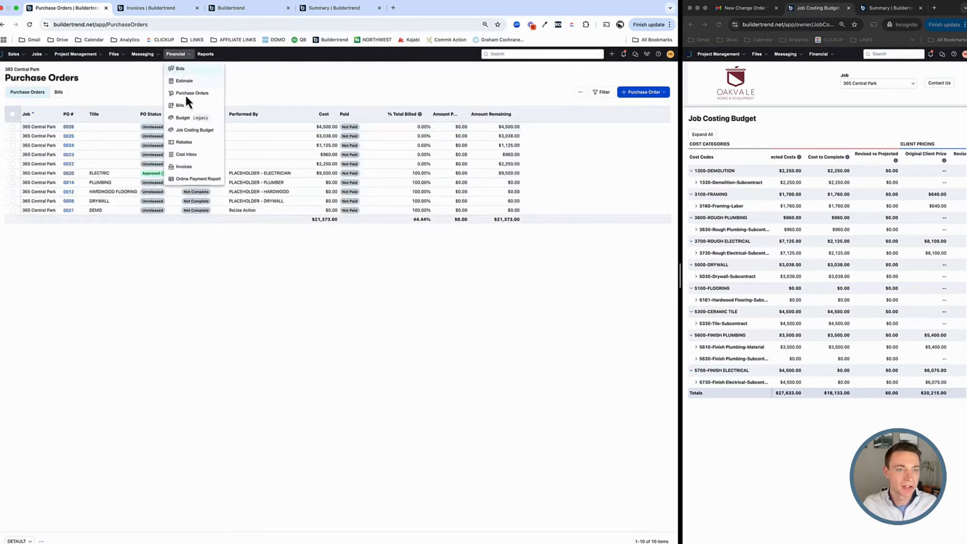
{"action": "left_click", "coordinate": [191, 130]}
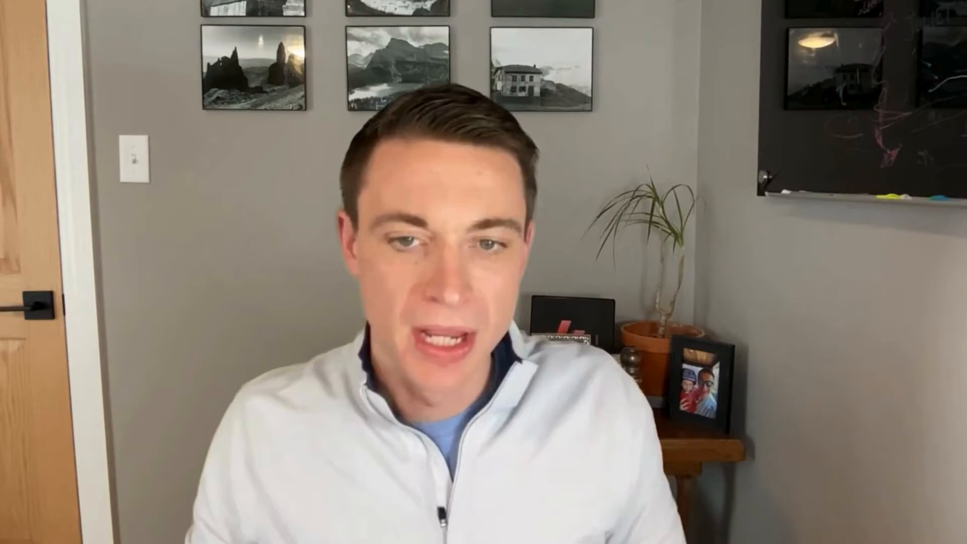